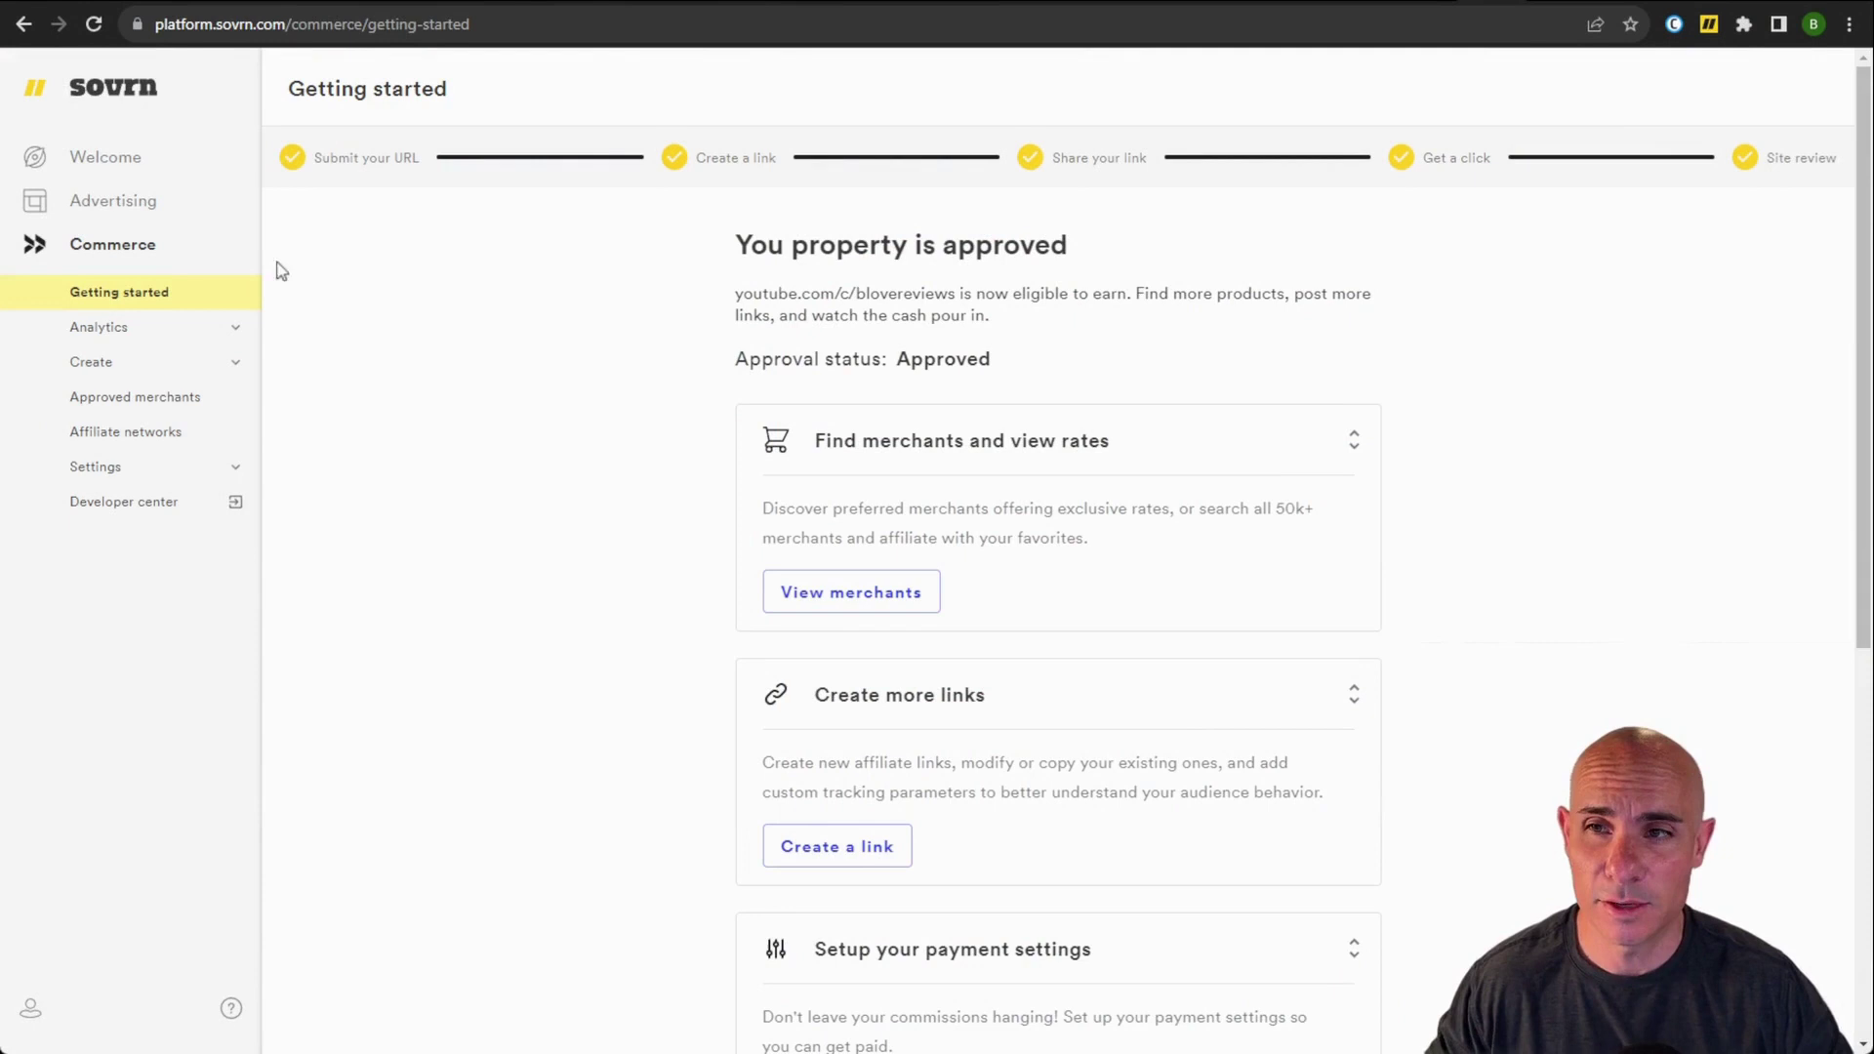
Start creating a new price comparison in the Commerce section
left_click(107, 367)
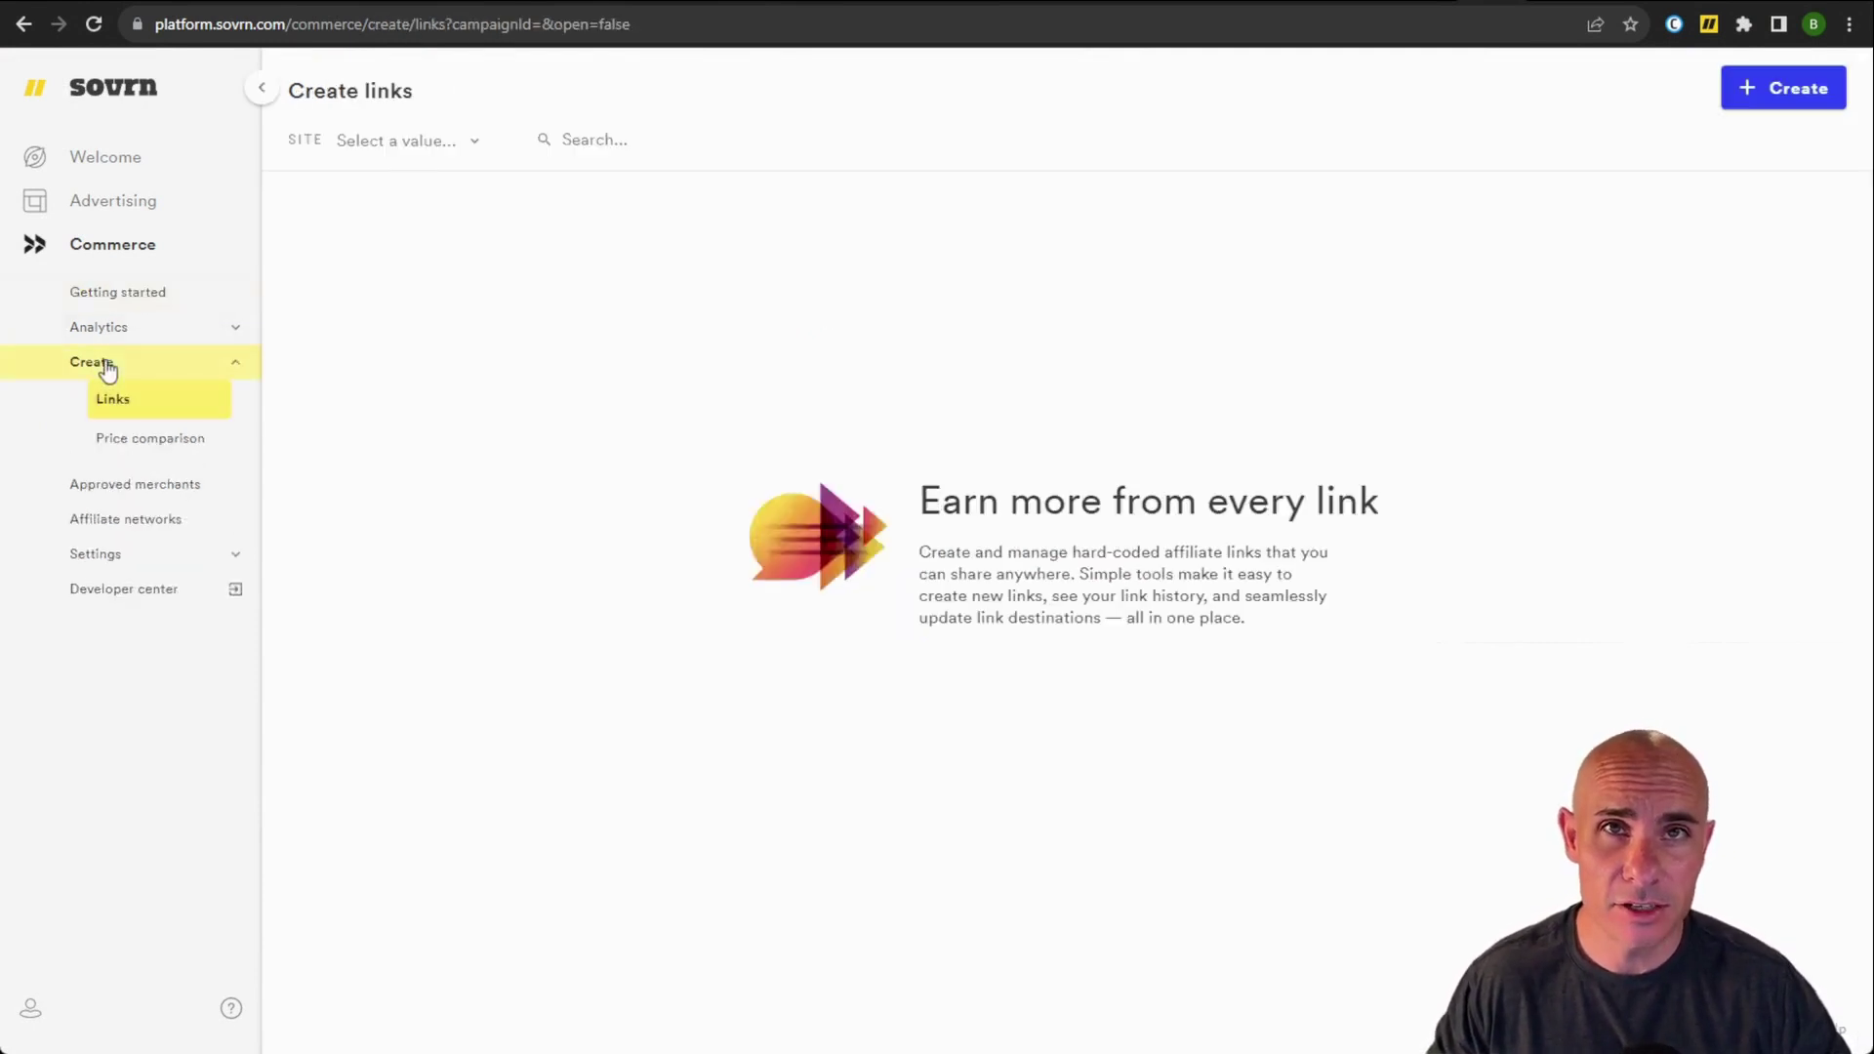
left_click(164, 449)
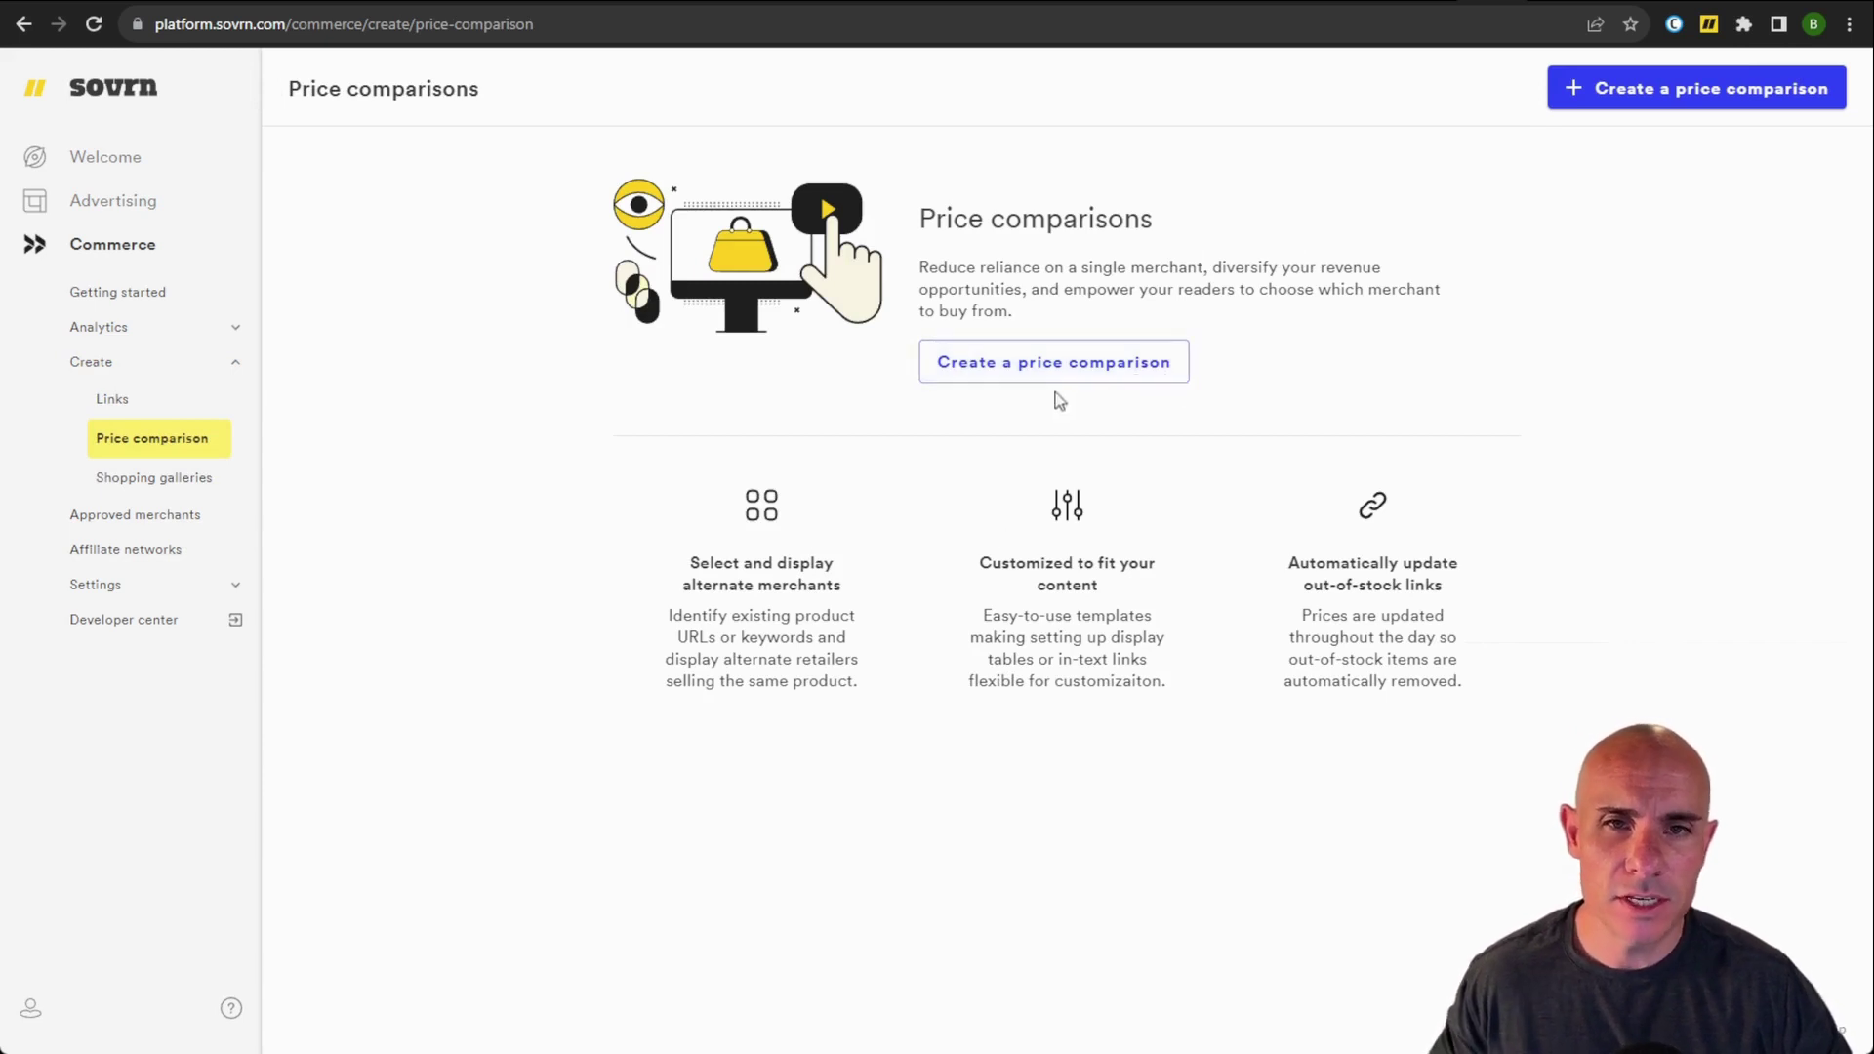
left_click(1076, 375)
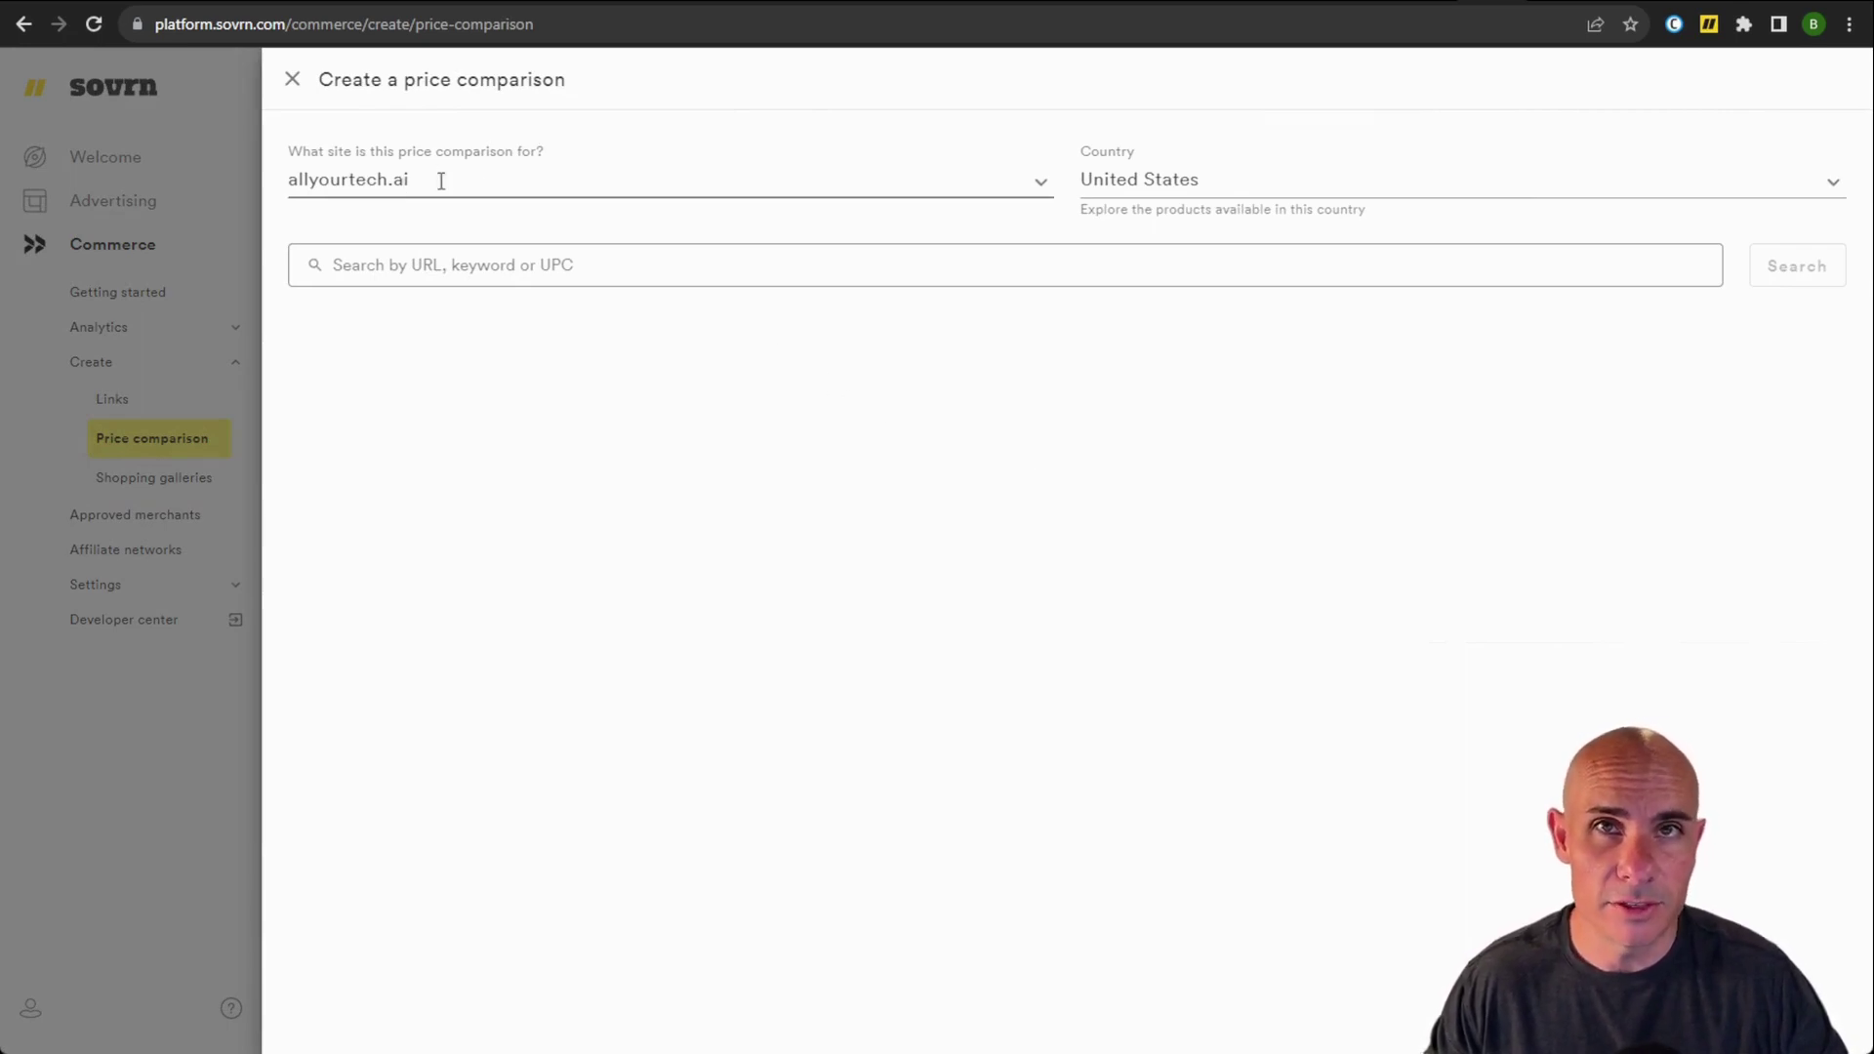
Look through the countries available for the price comparison, keeping United States
left_click(1832, 183)
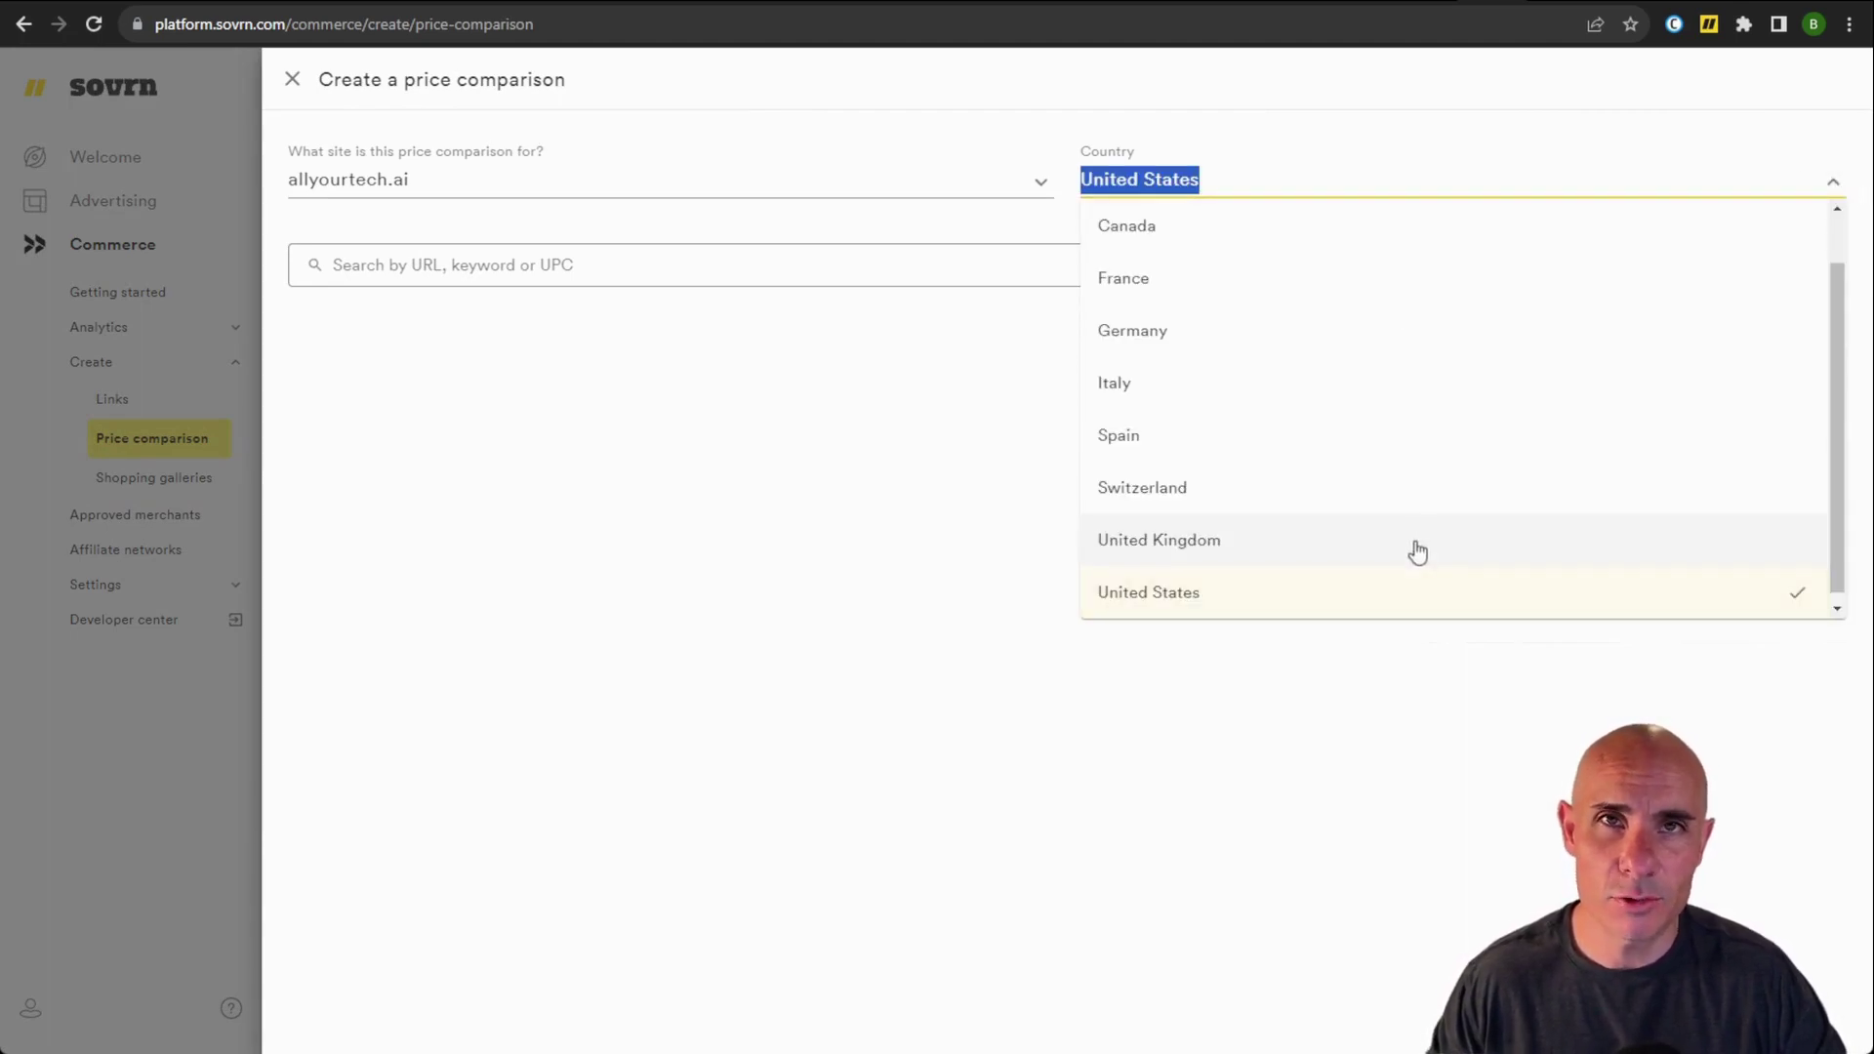
scroll(1414, 548, "up", 1)
scroll(1417, 552, "down", 1)
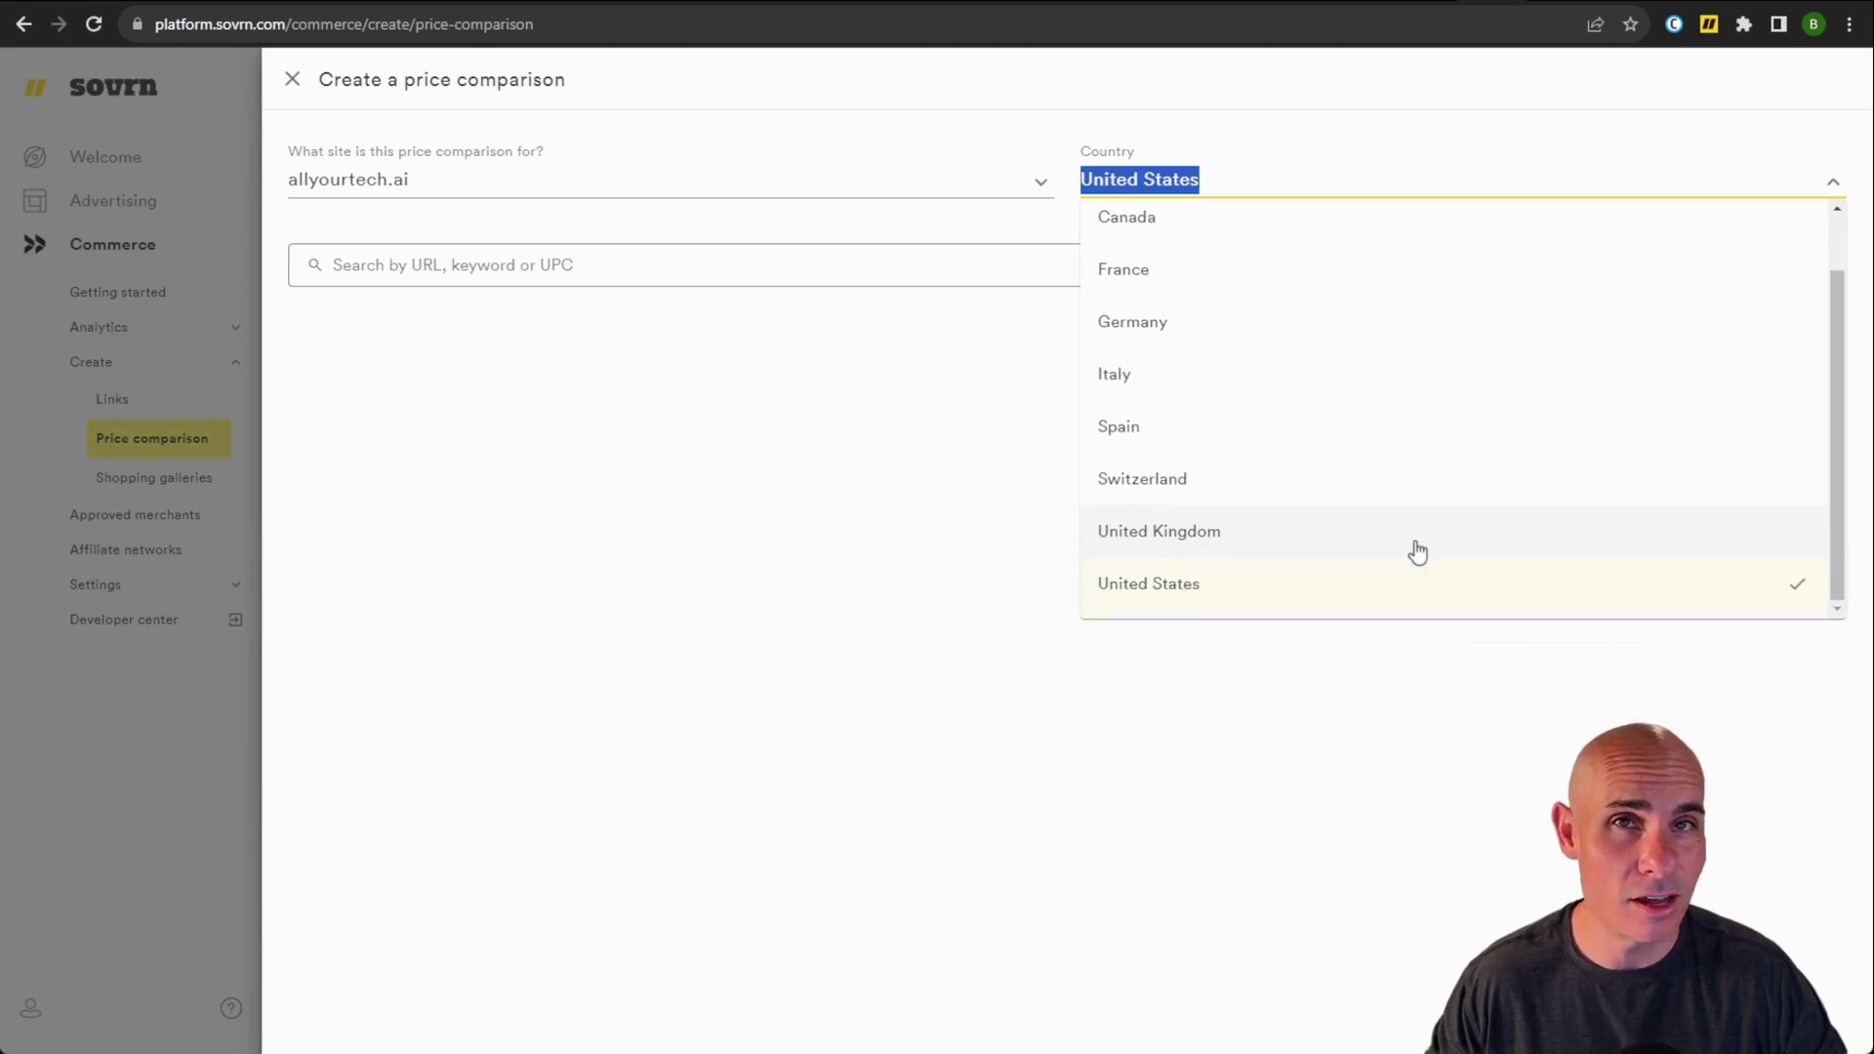
left_click(594, 468)
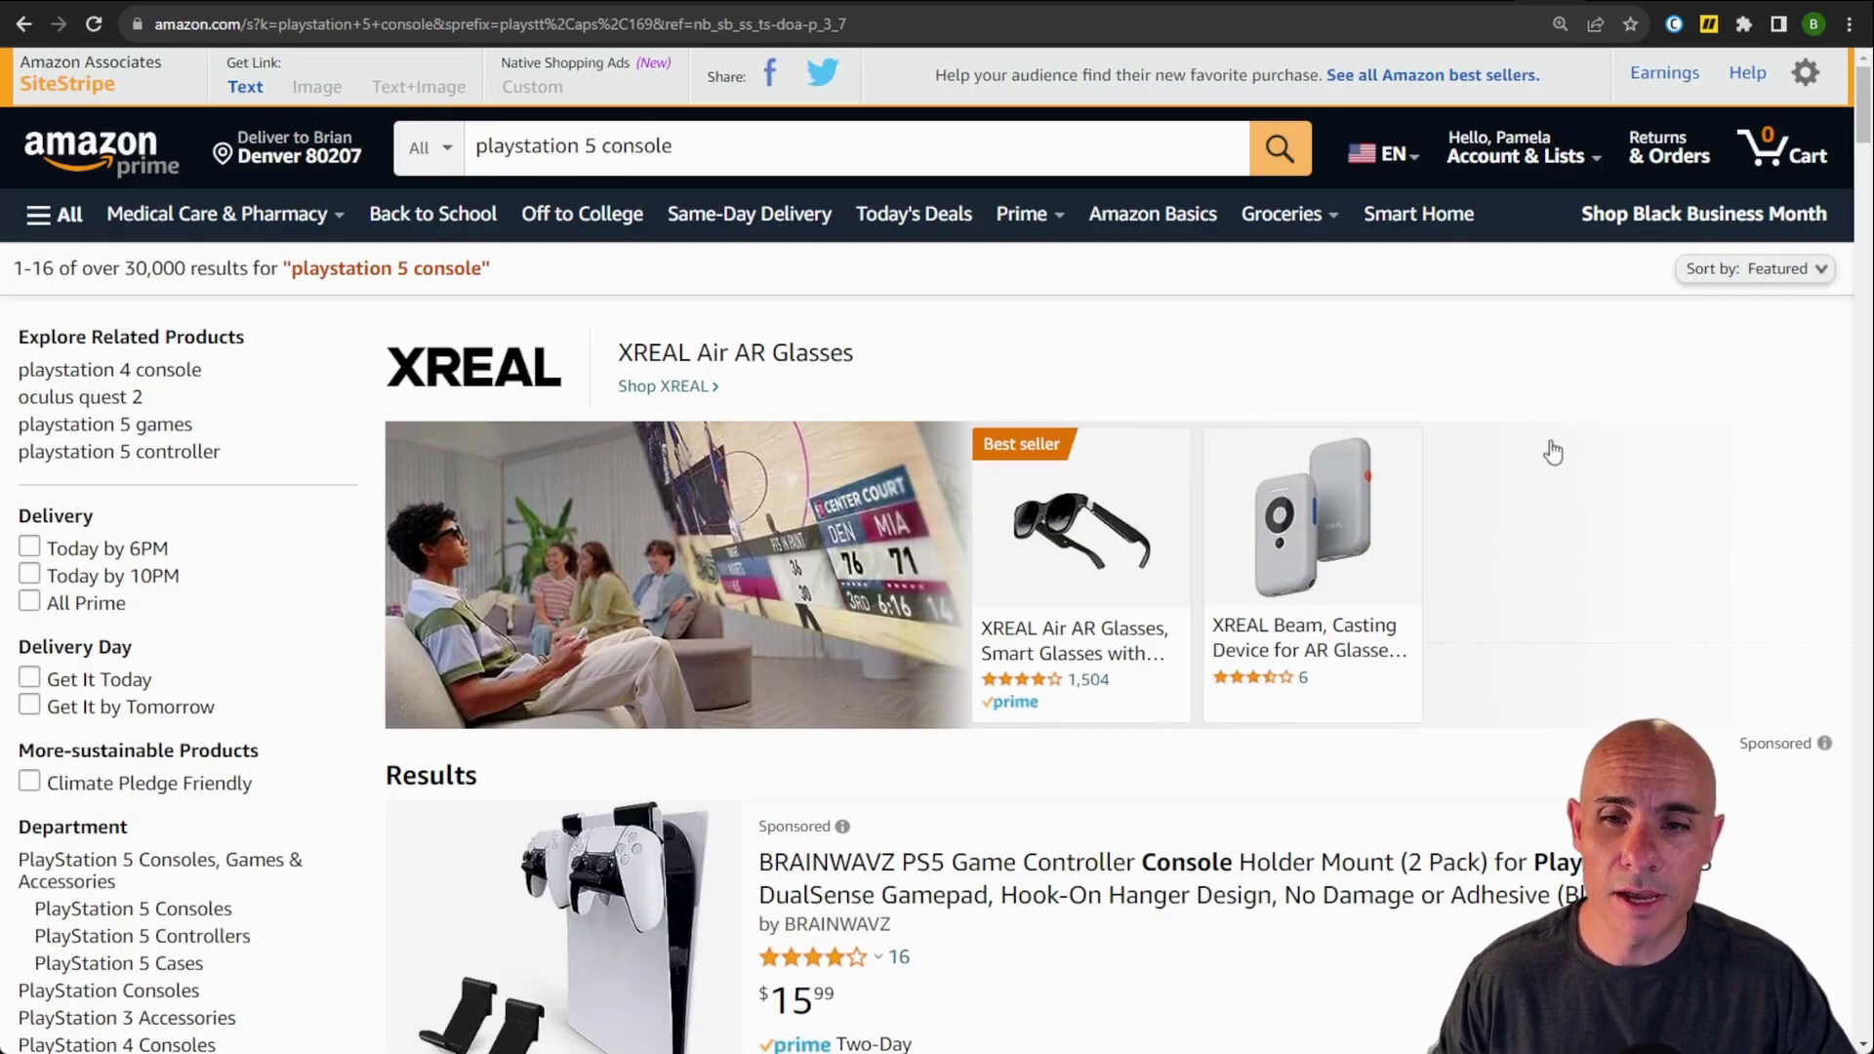
Find the PlayStation 5 Console (PS5) listing on Amazon and search for its URL in the Sovrn price comparison
scroll(1551, 461, "down", 5)
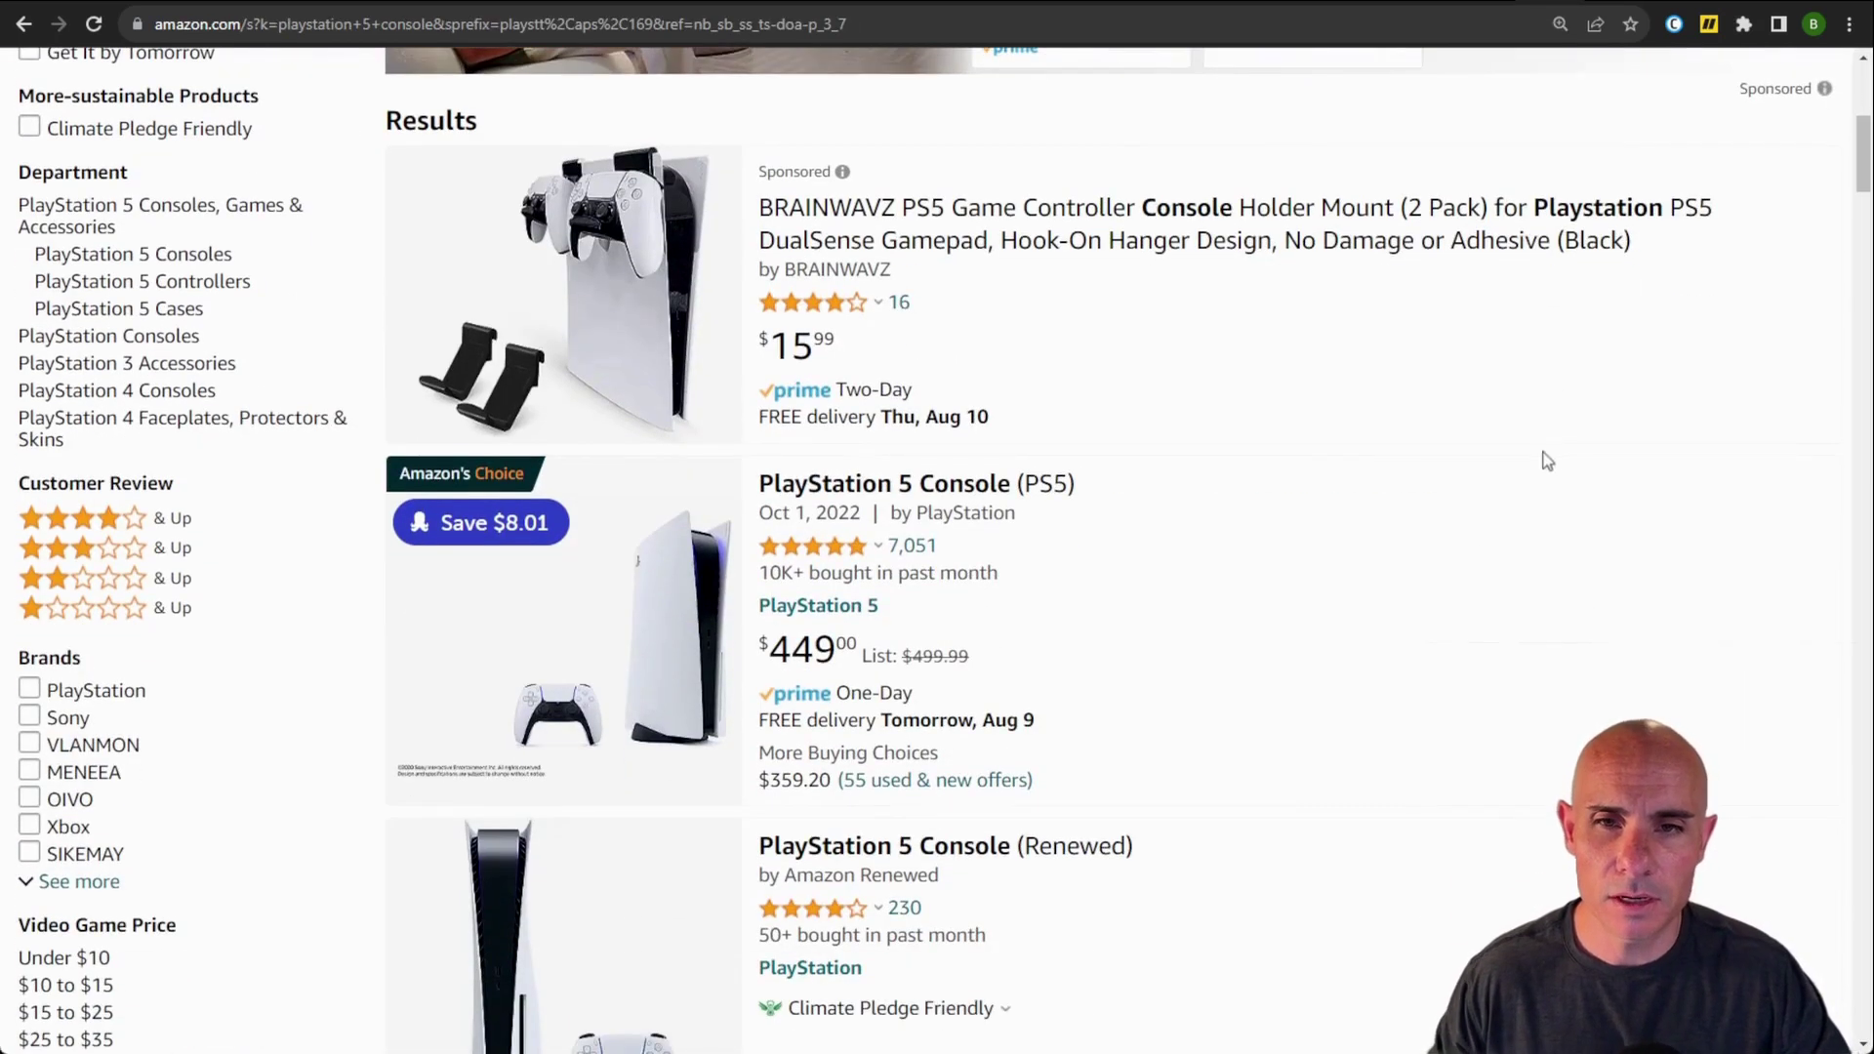
left_click(935, 488)
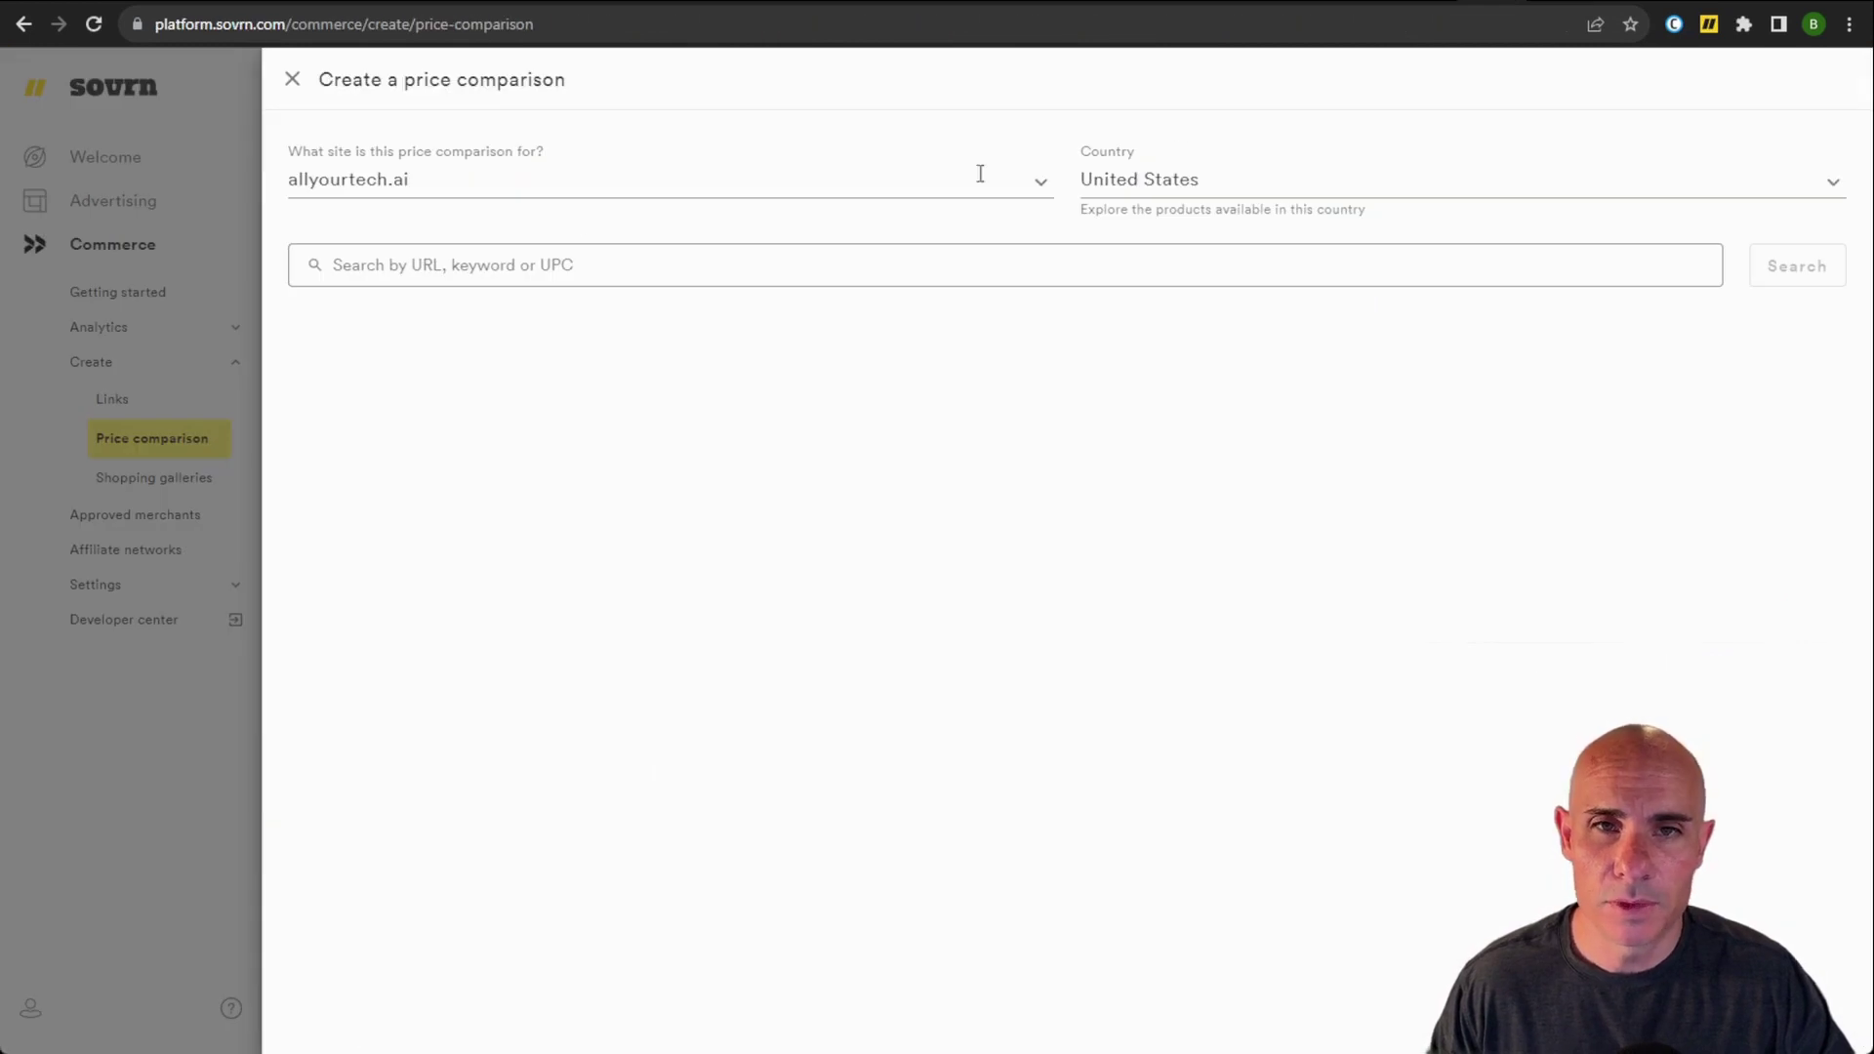
left_click(460, 262)
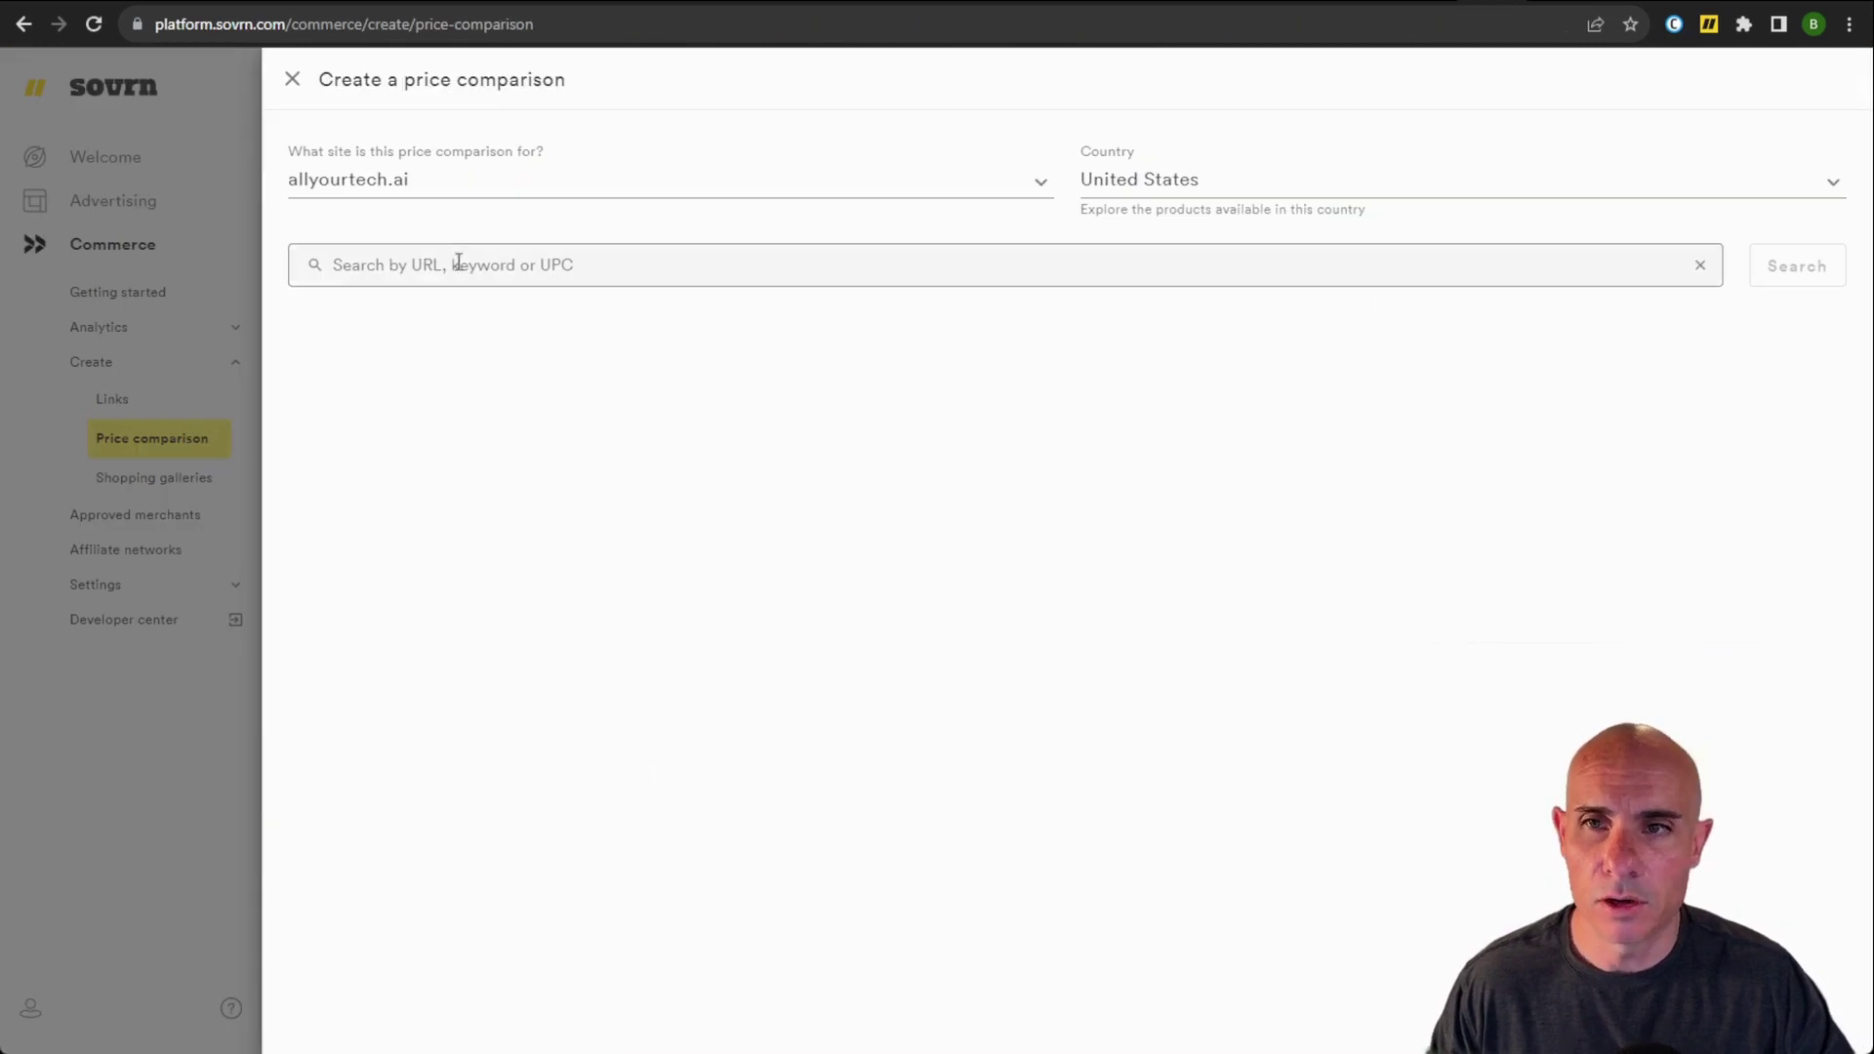
key("ctrl+v")
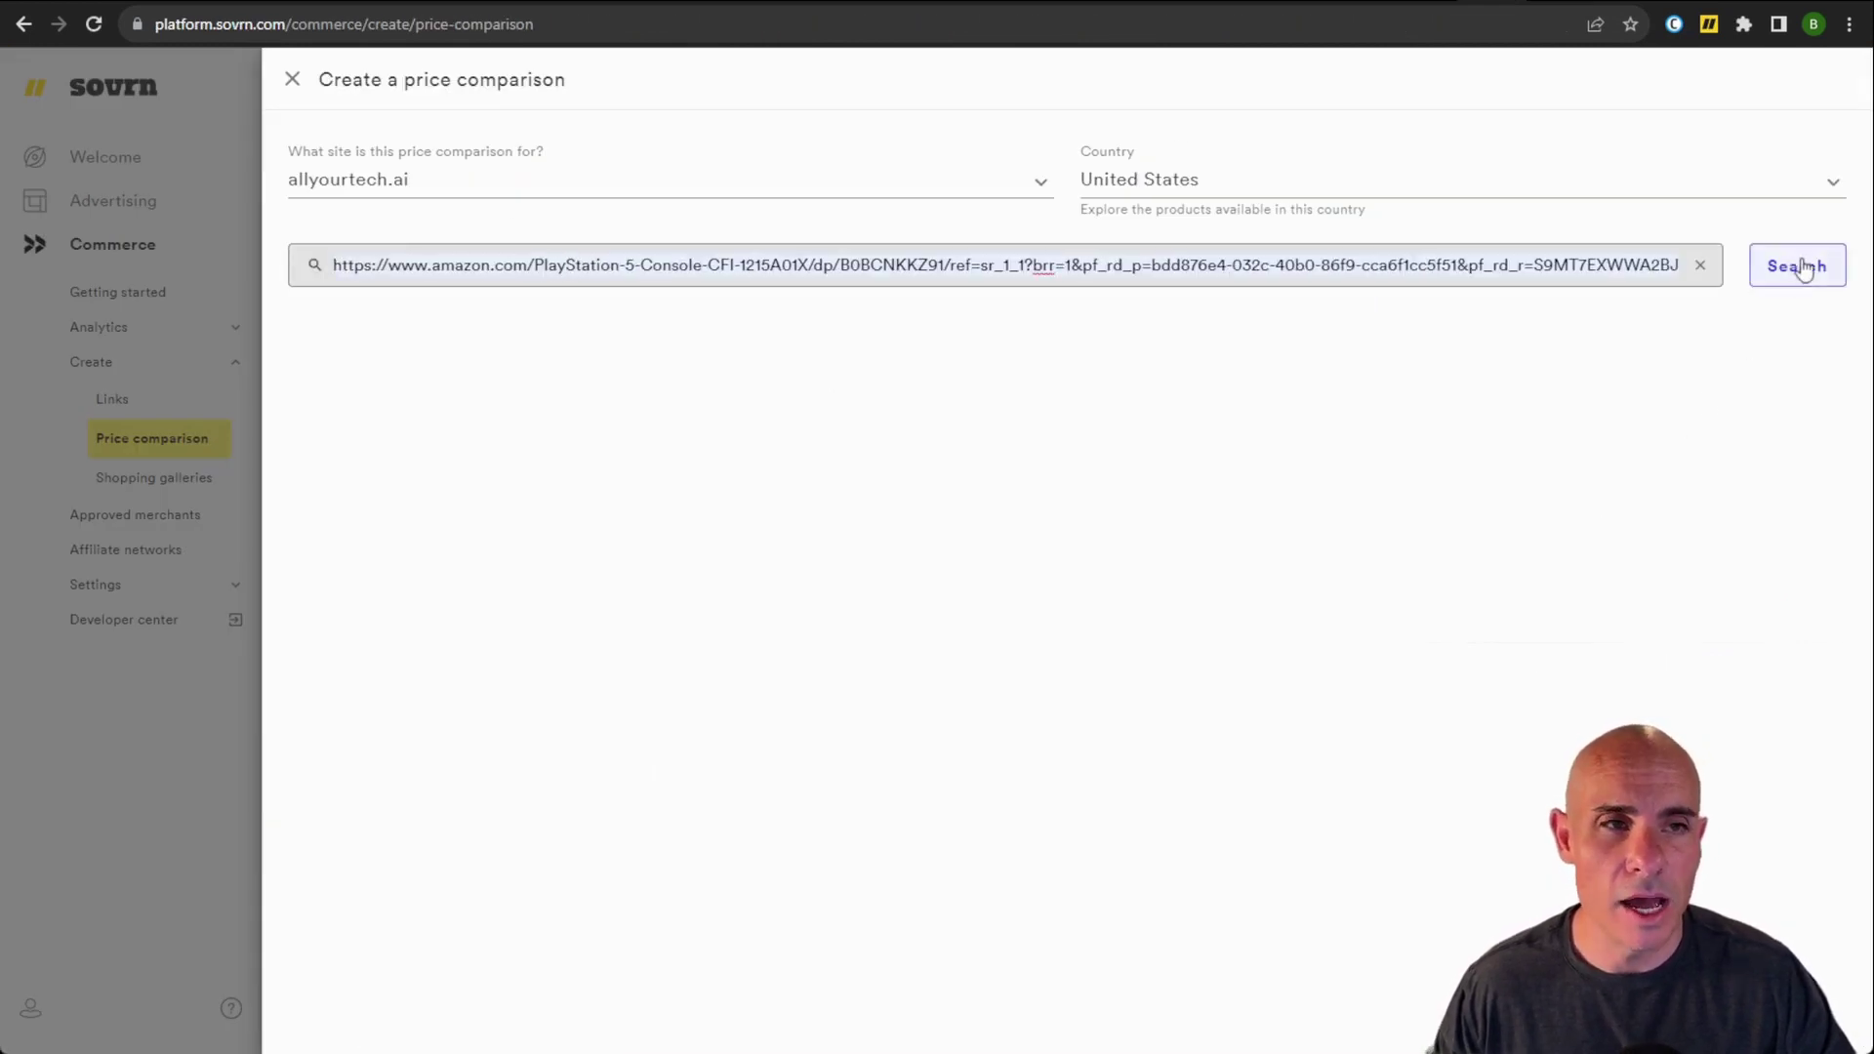
left_click(1799, 265)
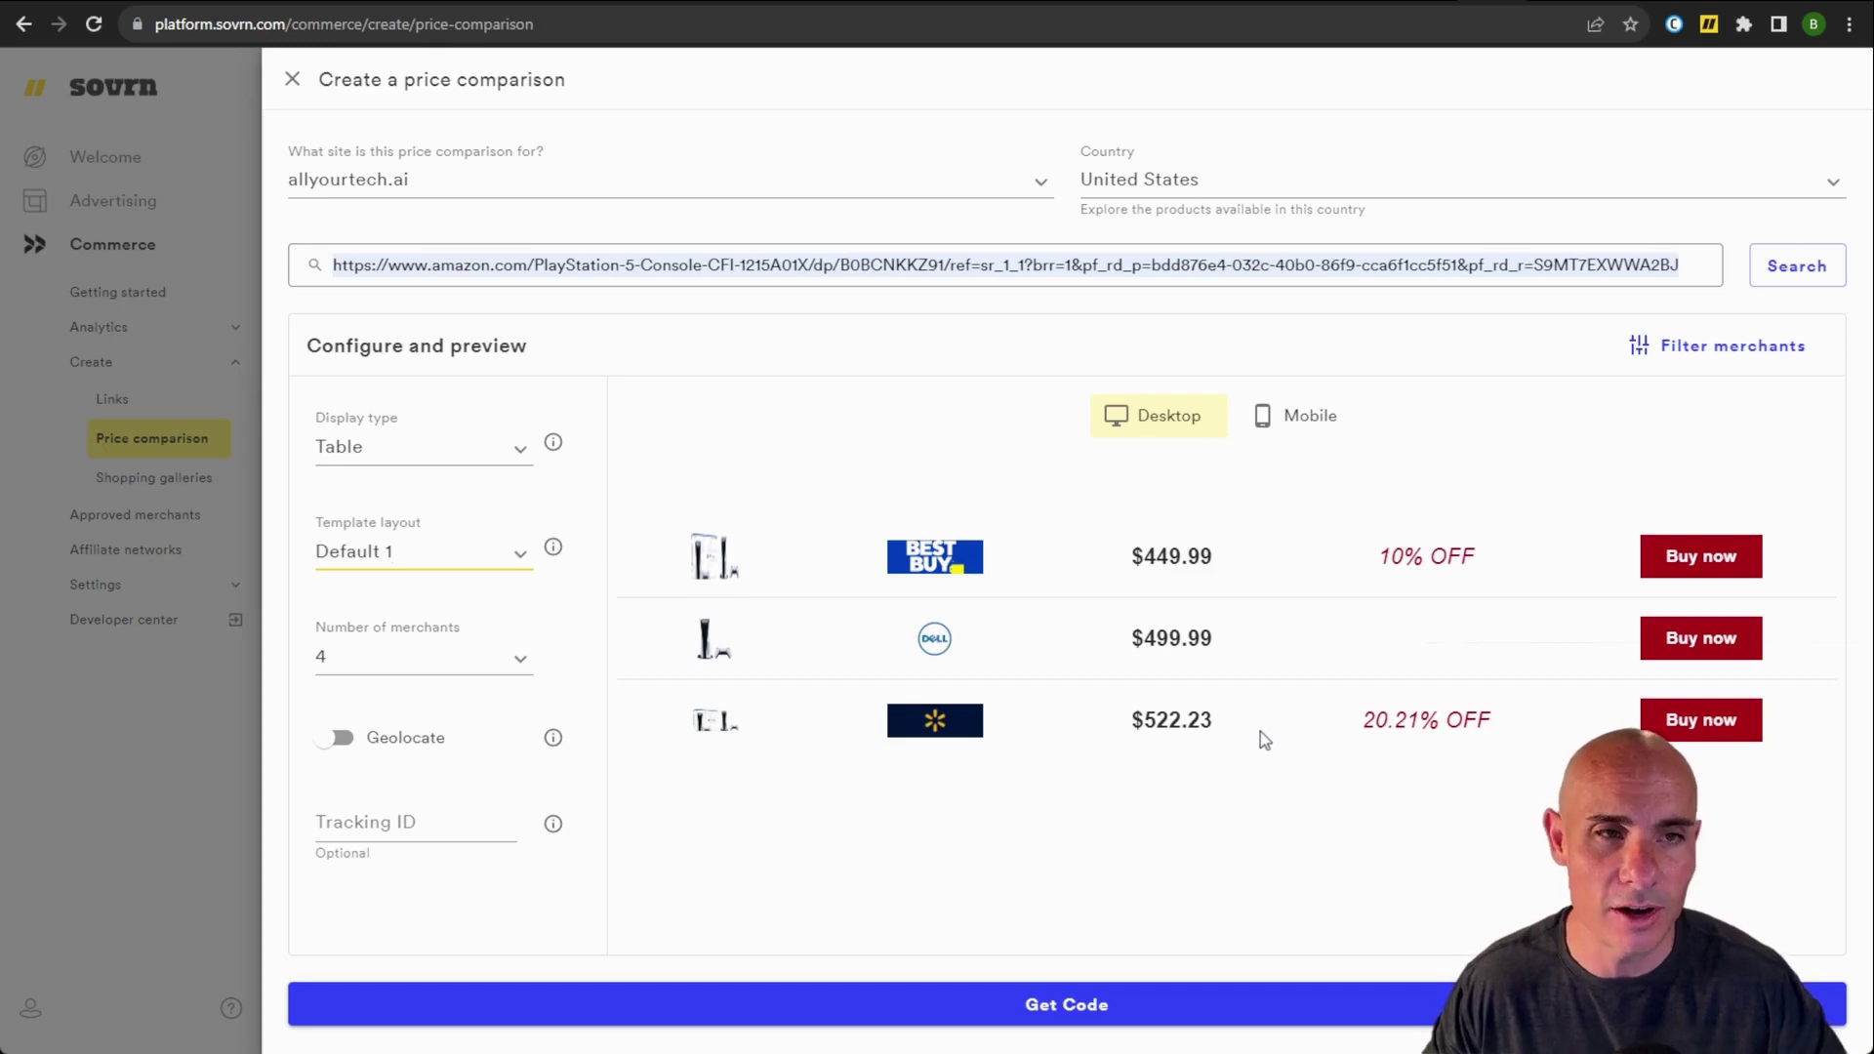
Filter the merchants to exclude Walmart from the price comparison
left_click(1728, 368)
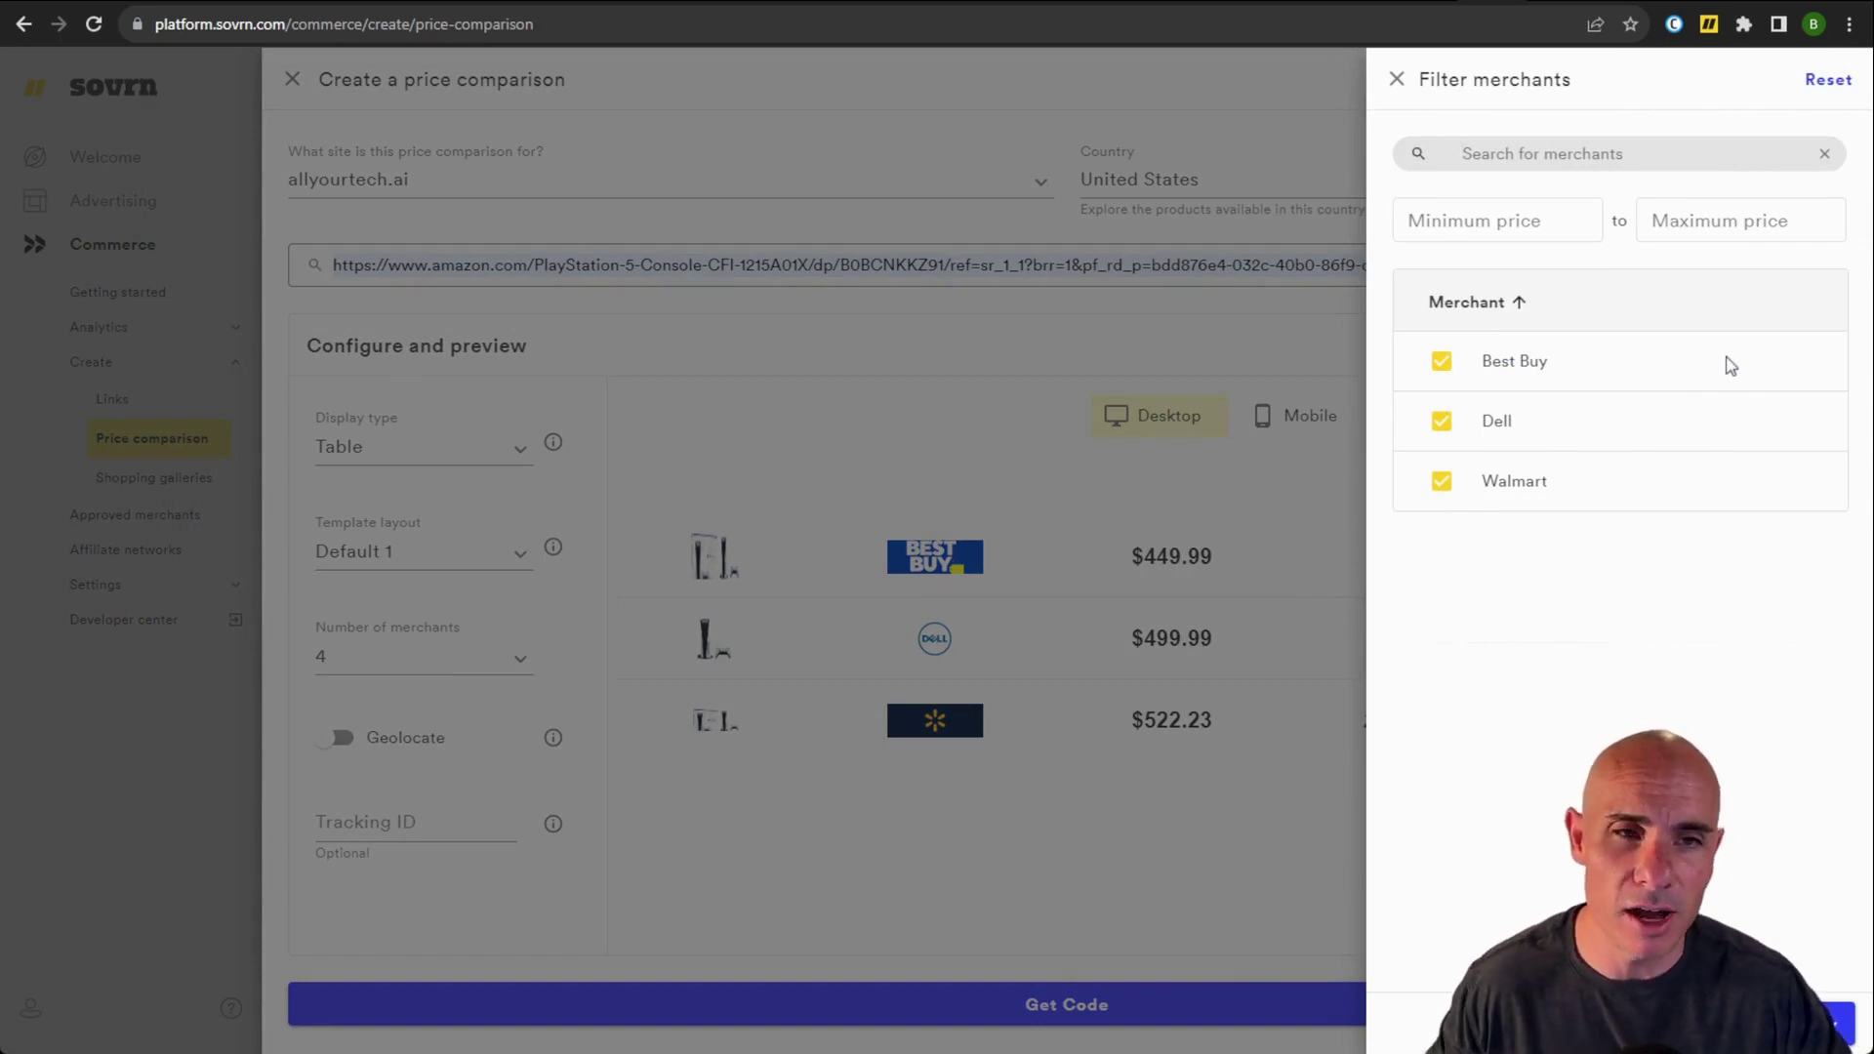
left_click(1442, 483)
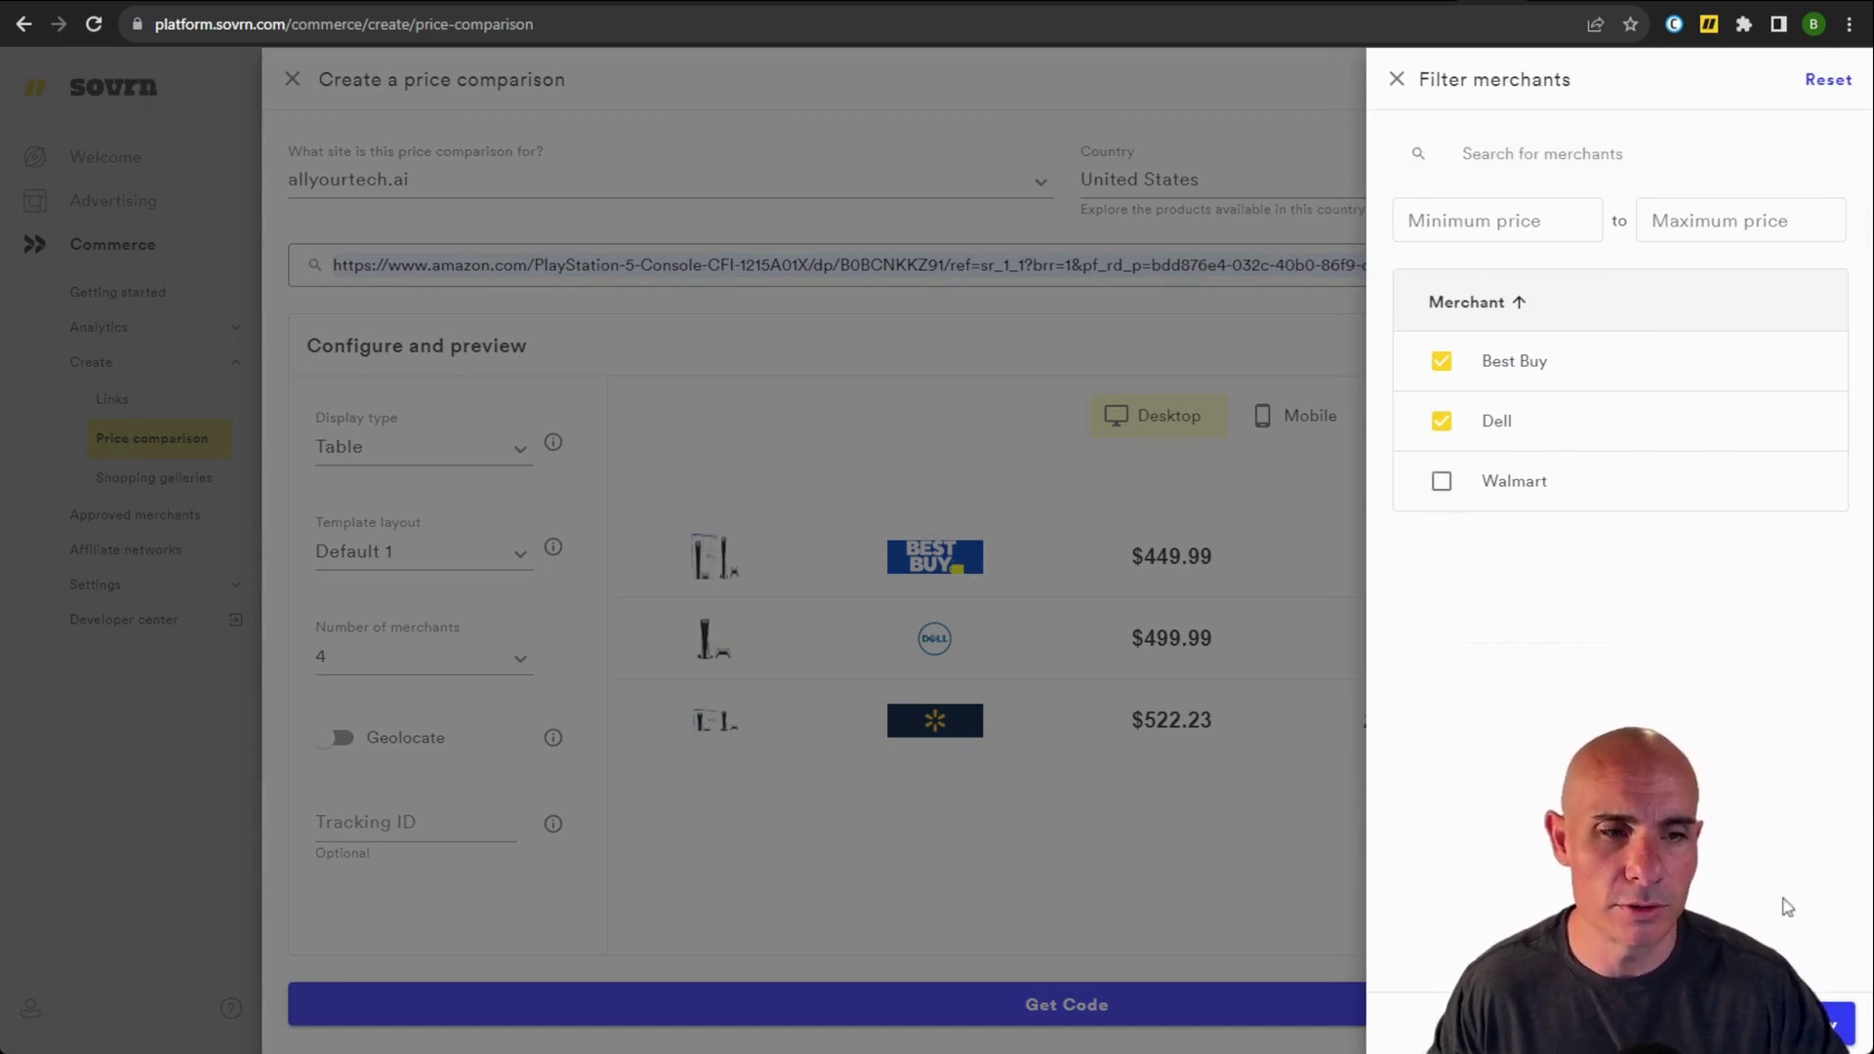
left_click(1827, 1022)
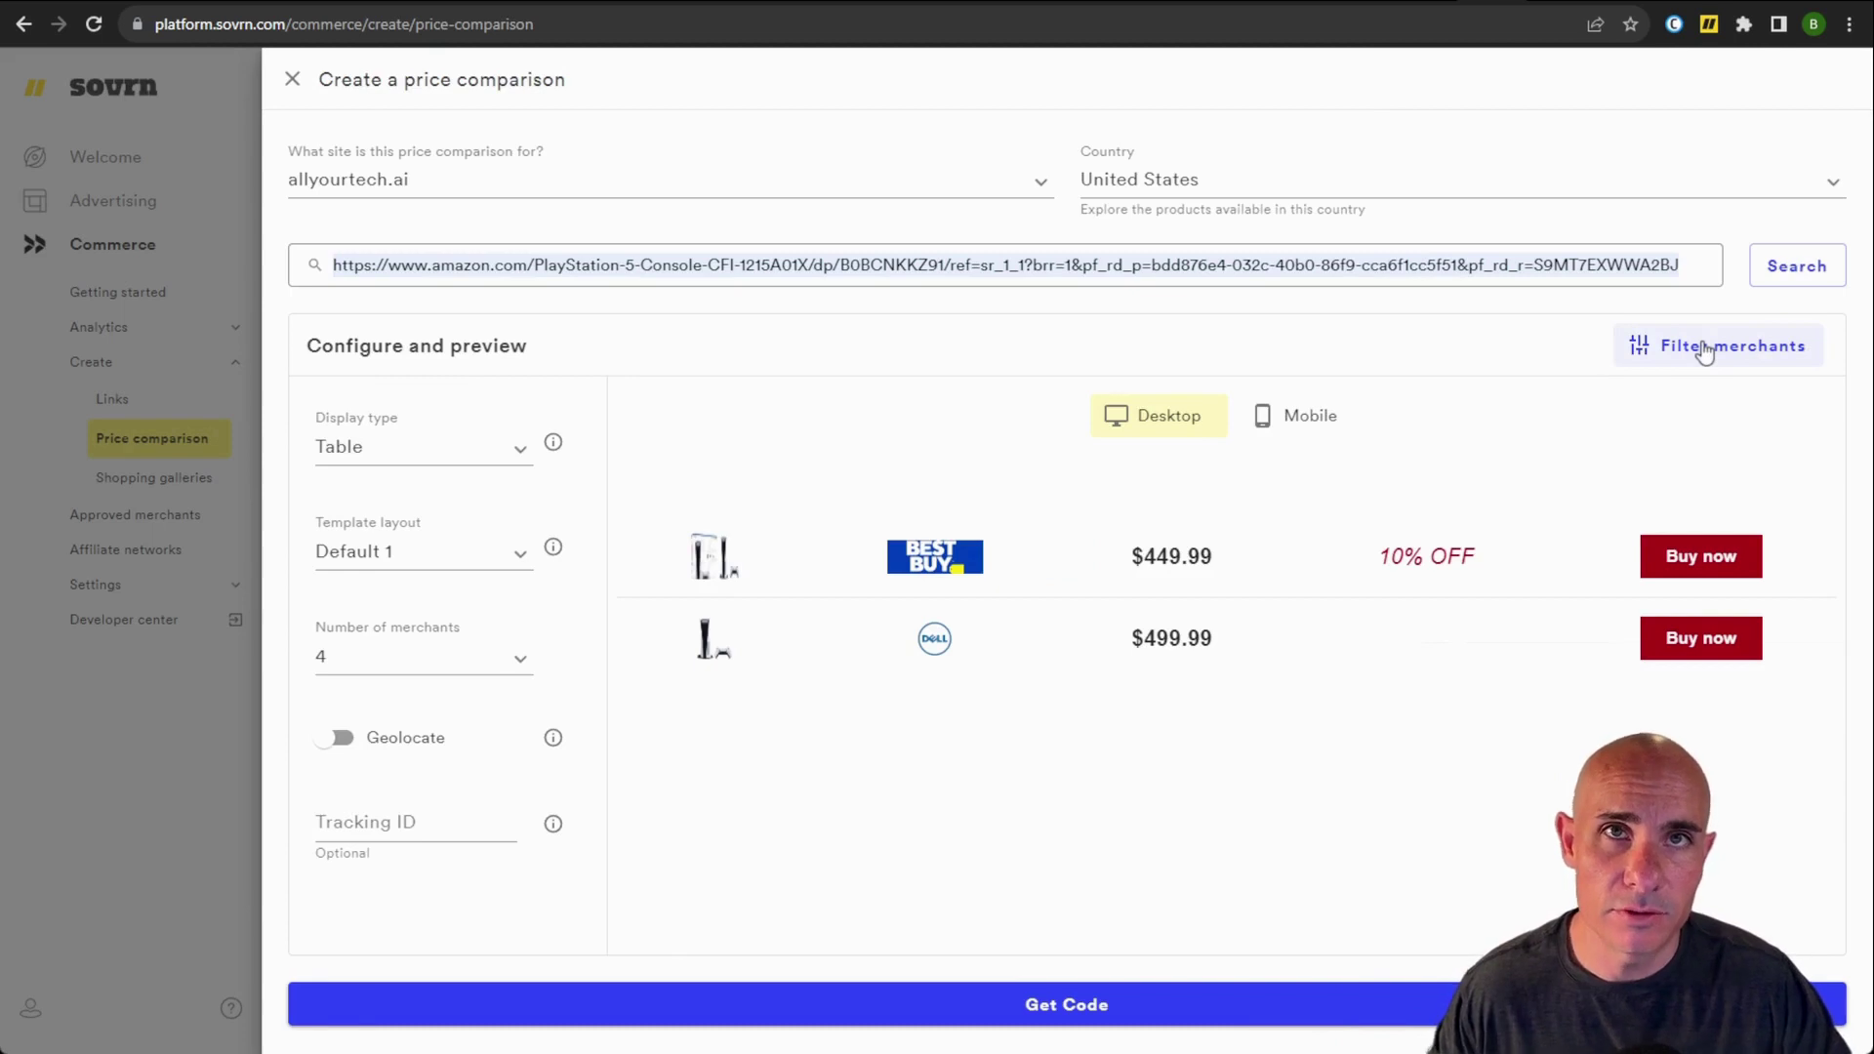
Try the Buttons display type, set it to Text, and check the text version in the mobile and desktop previews
left_click(522, 452)
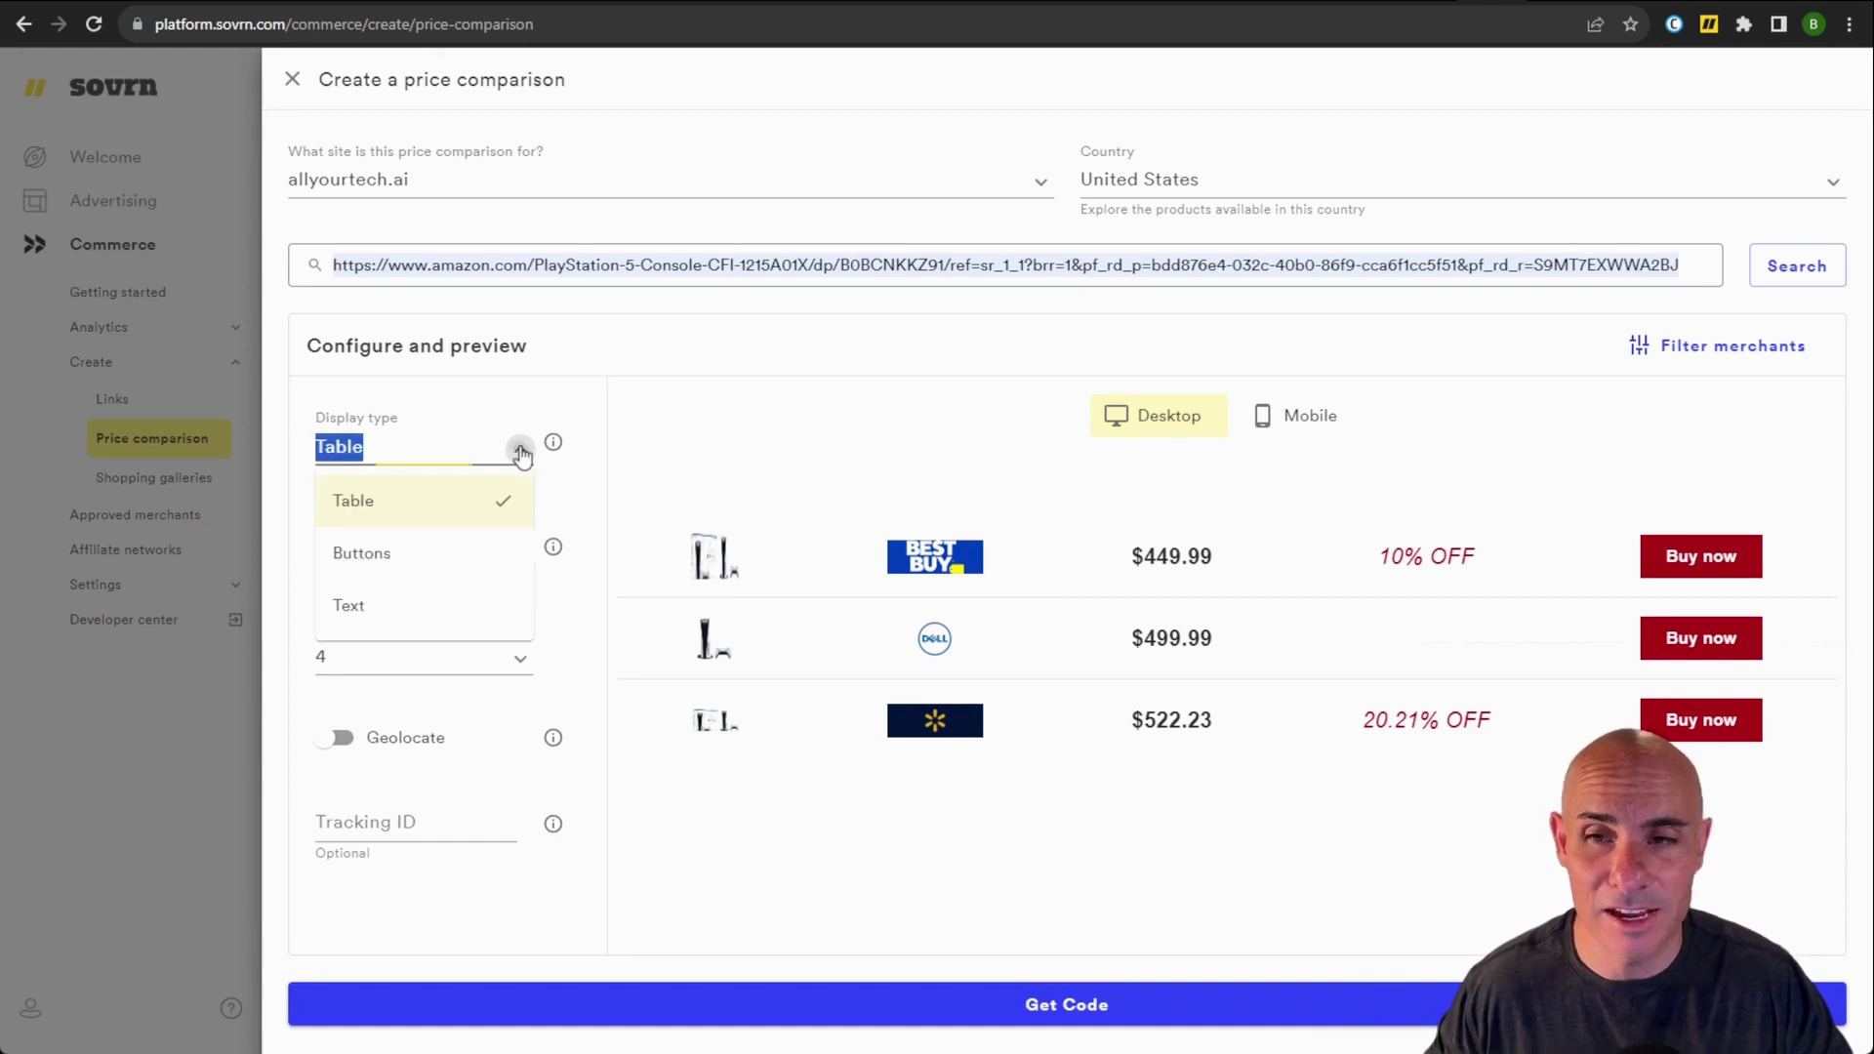
left_click(458, 551)
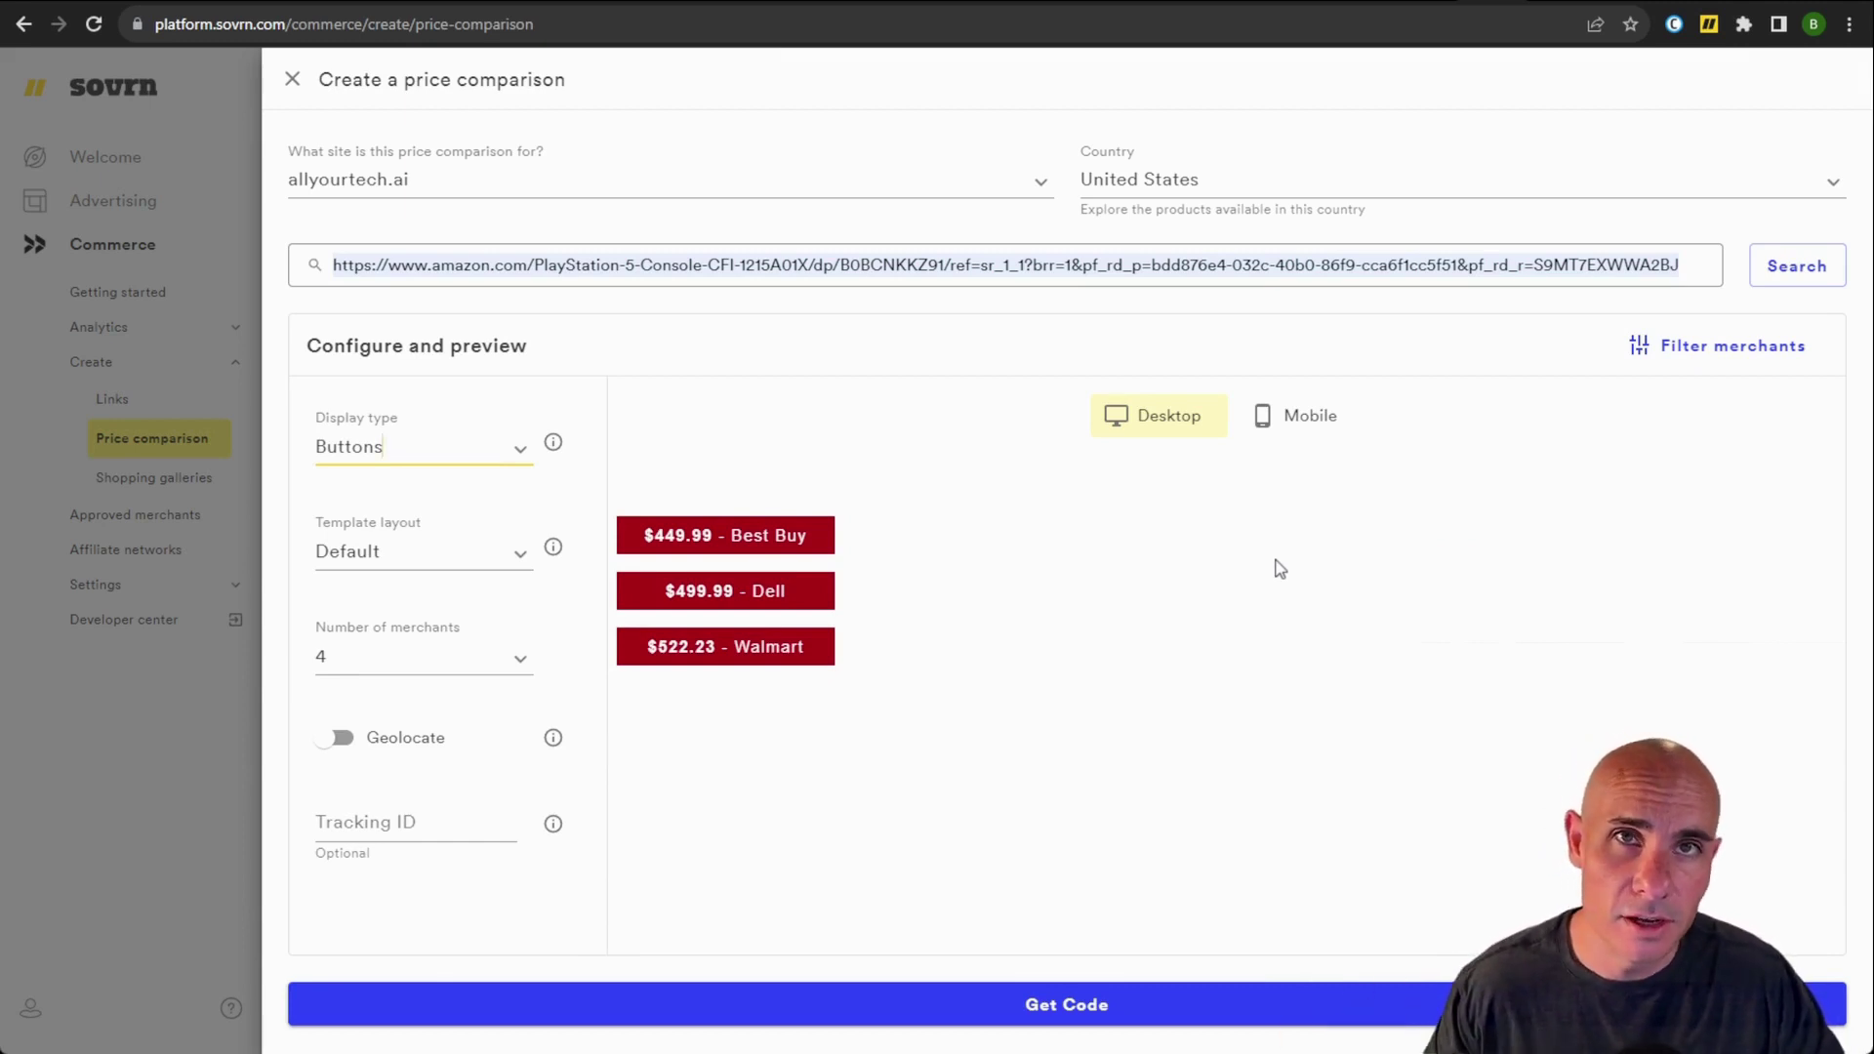
left_click(521, 449)
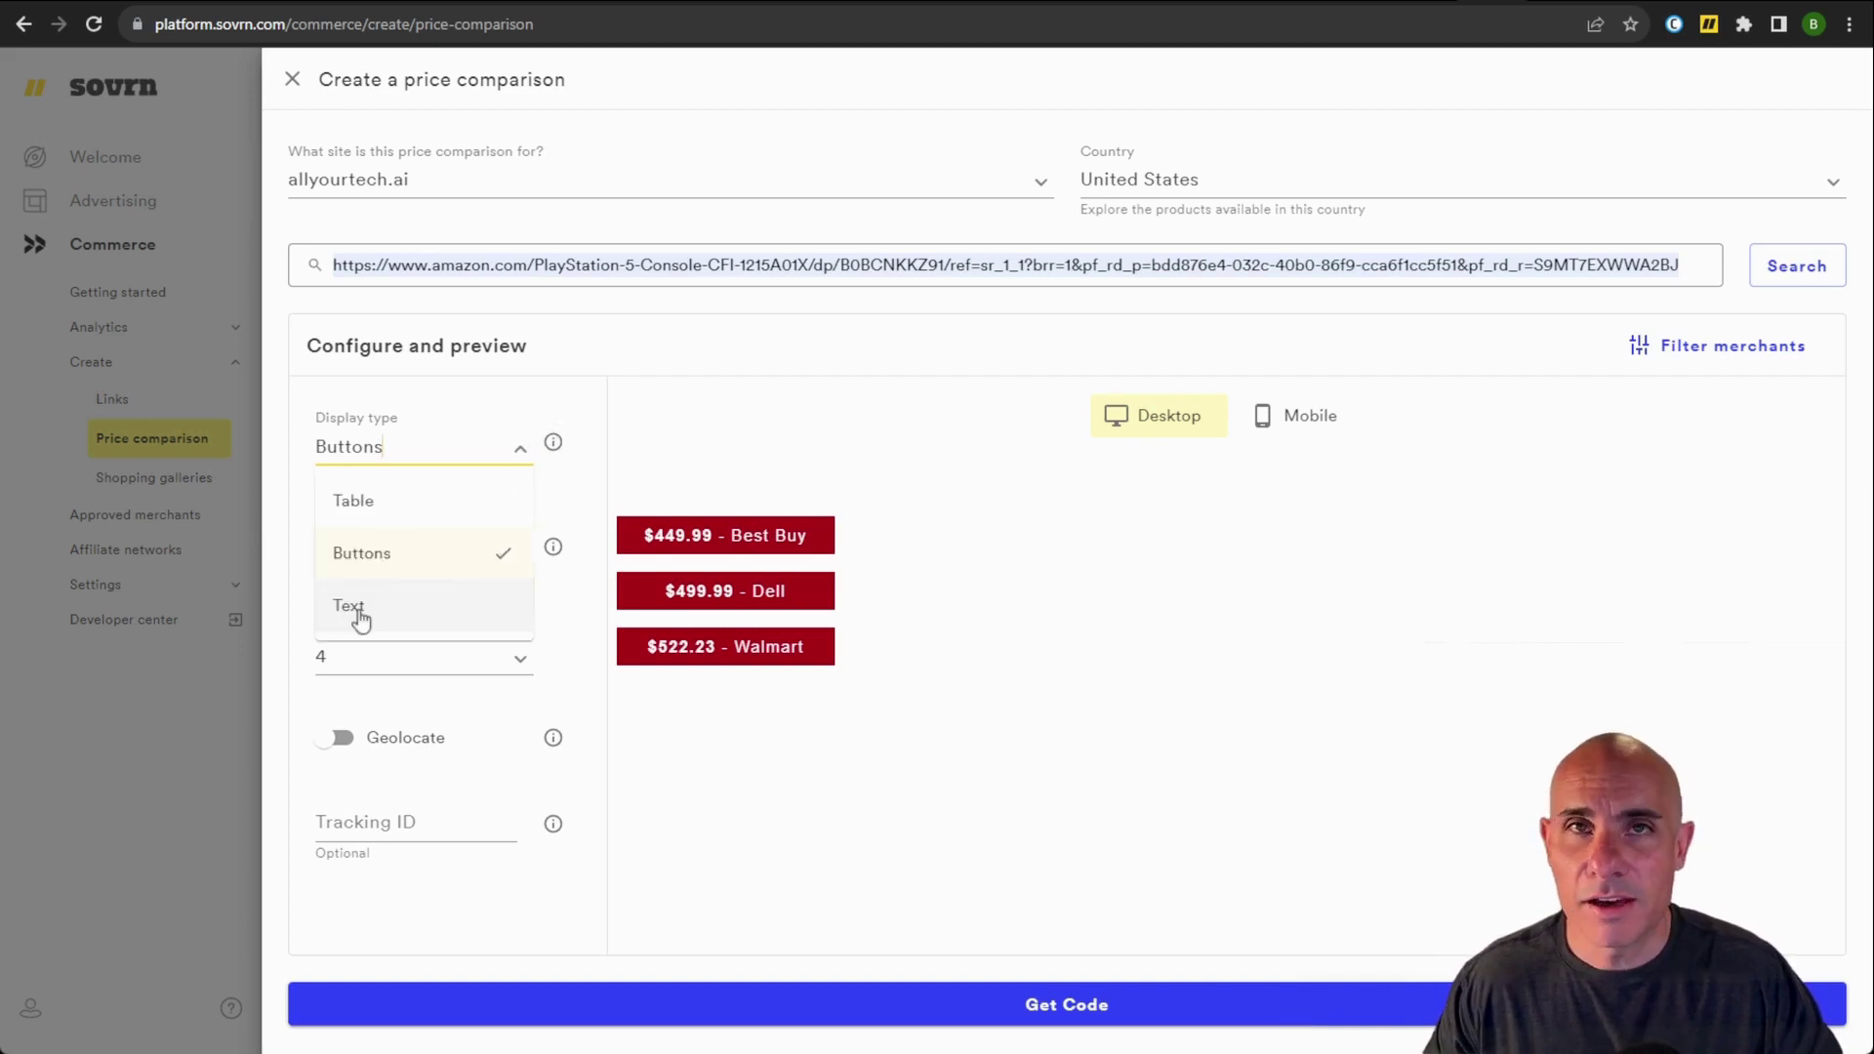
left_click(360, 618)
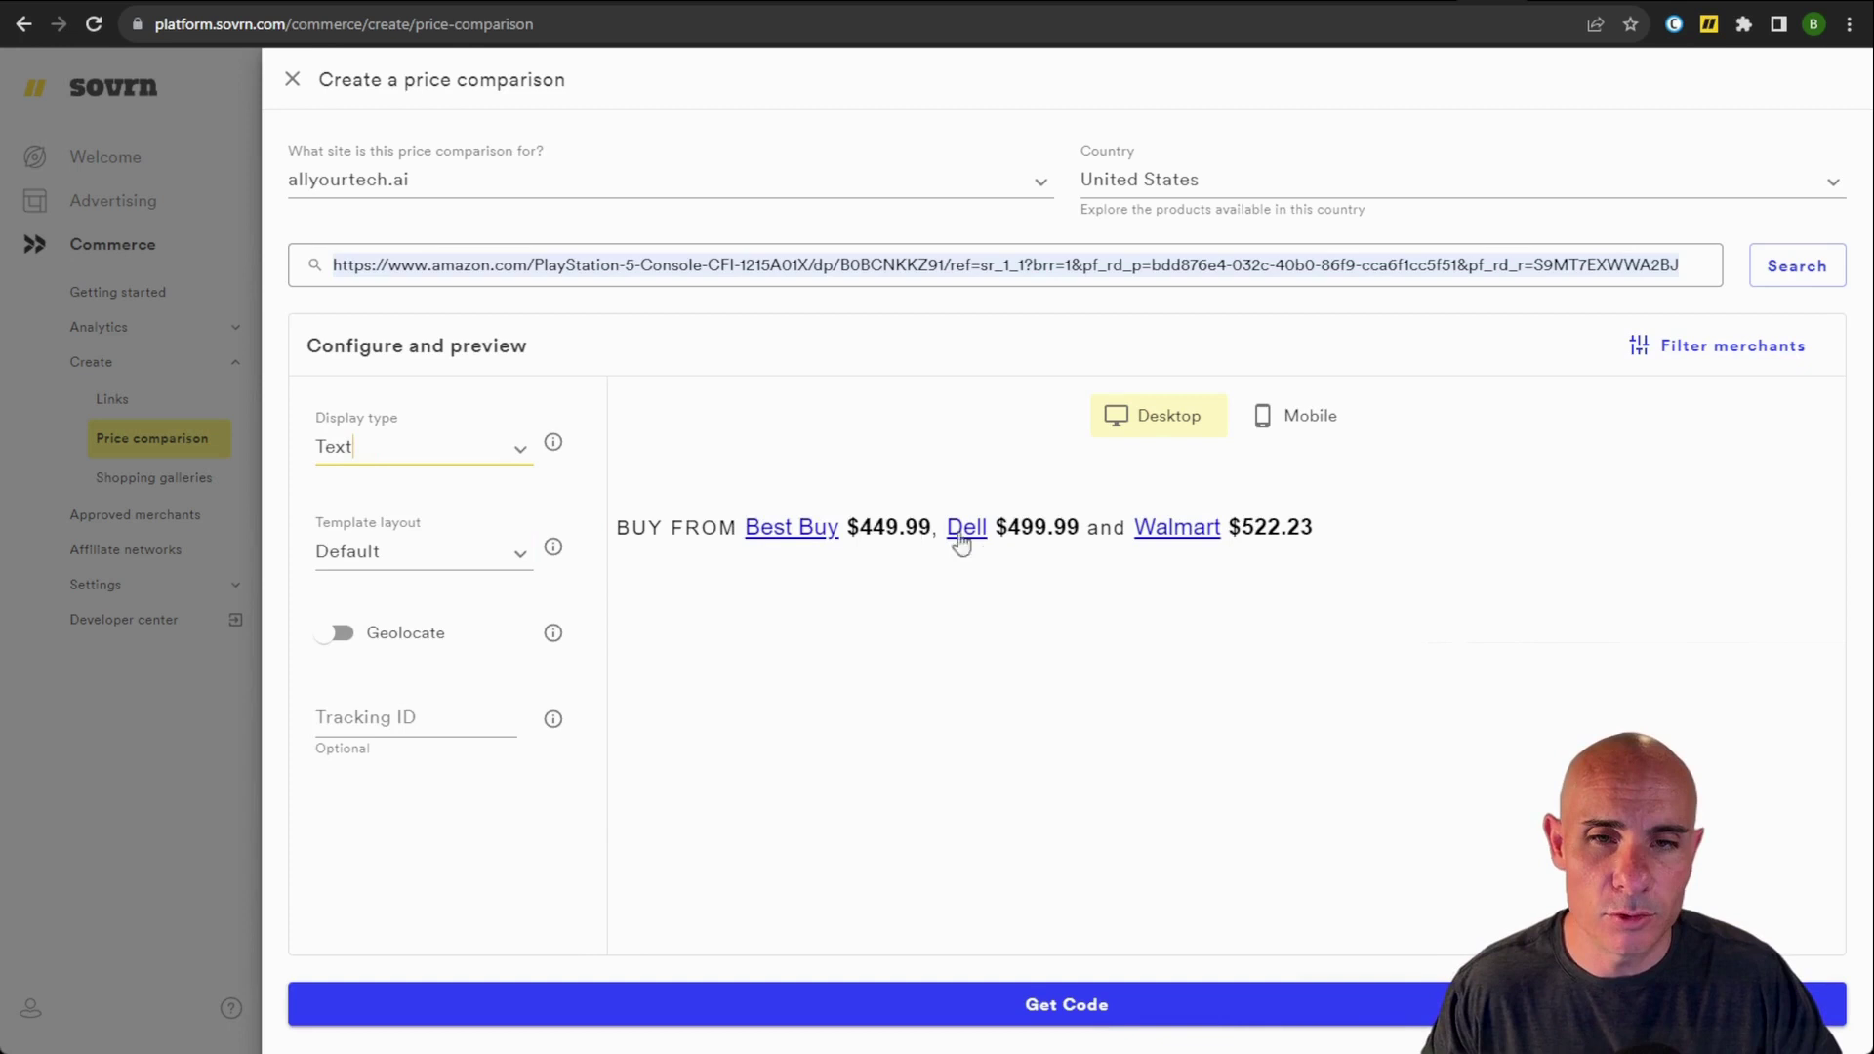
left_click(1310, 420)
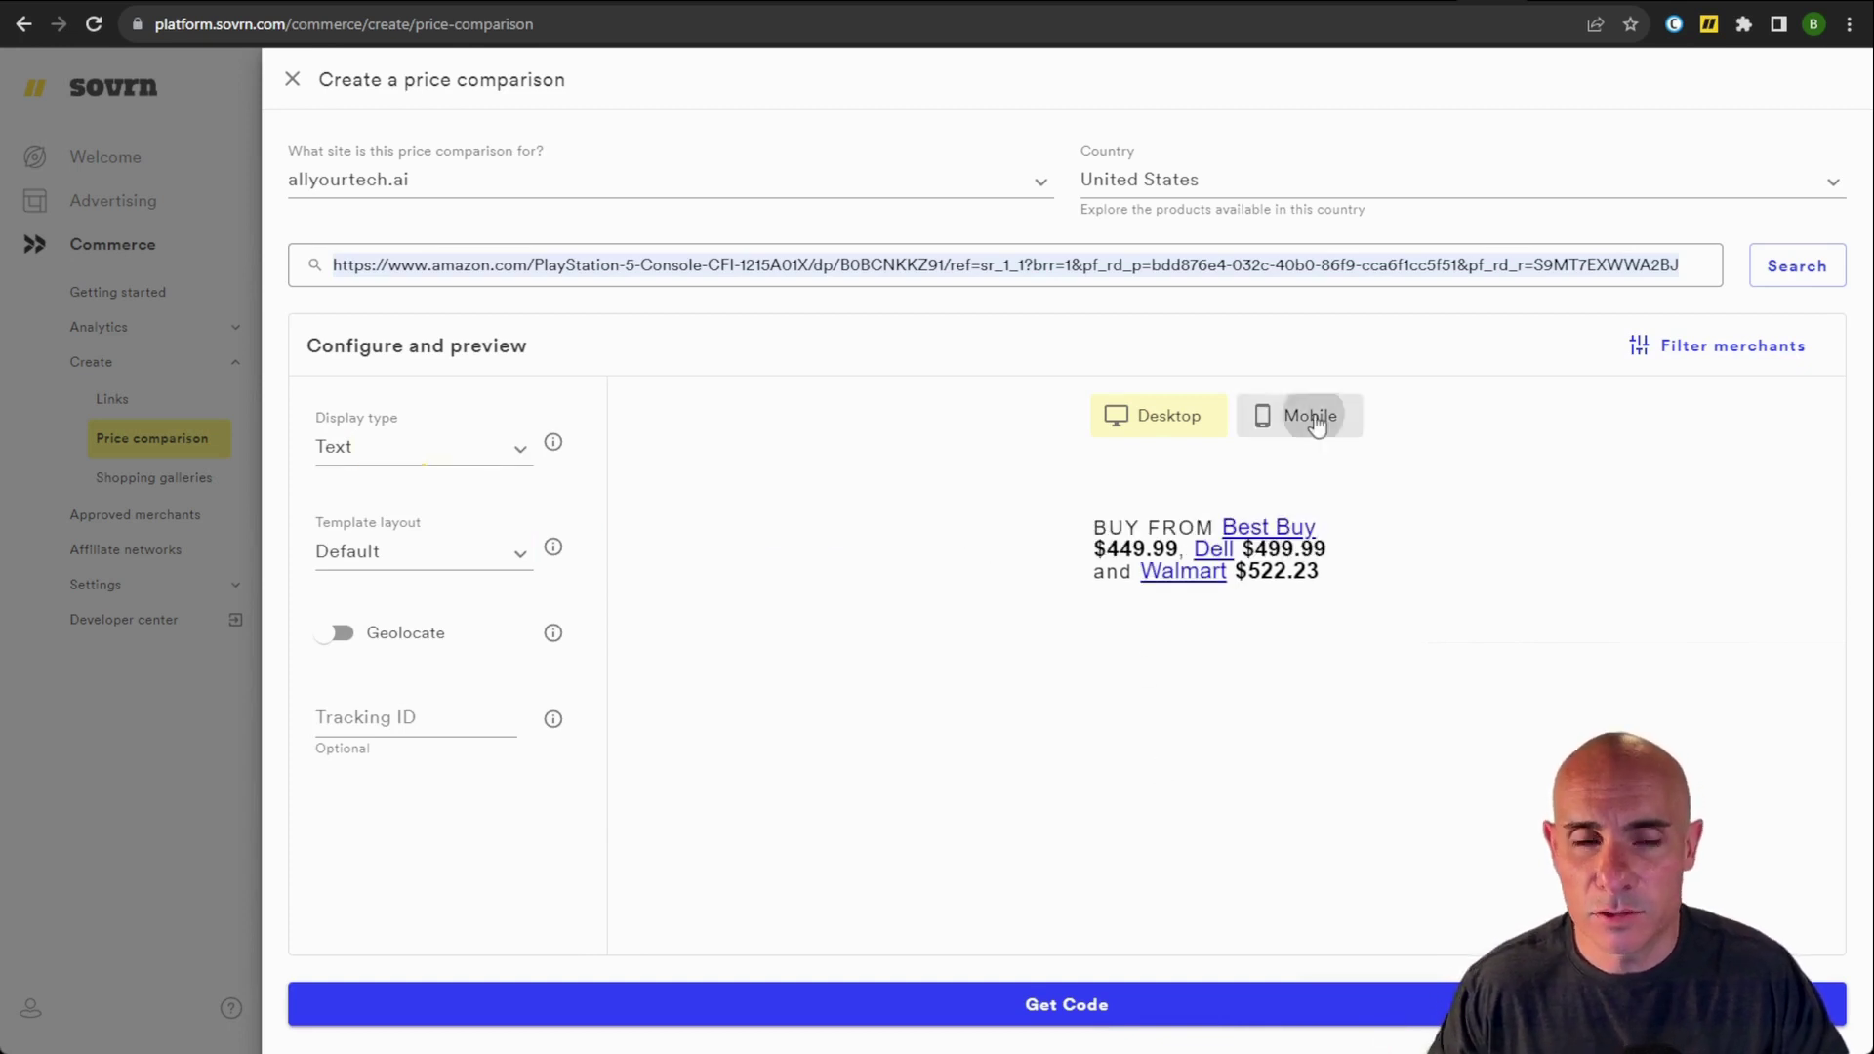
left_click(1169, 419)
Check the template layout options, keeping Default, and enable Geolocate for the price comparison
left_click(420, 552)
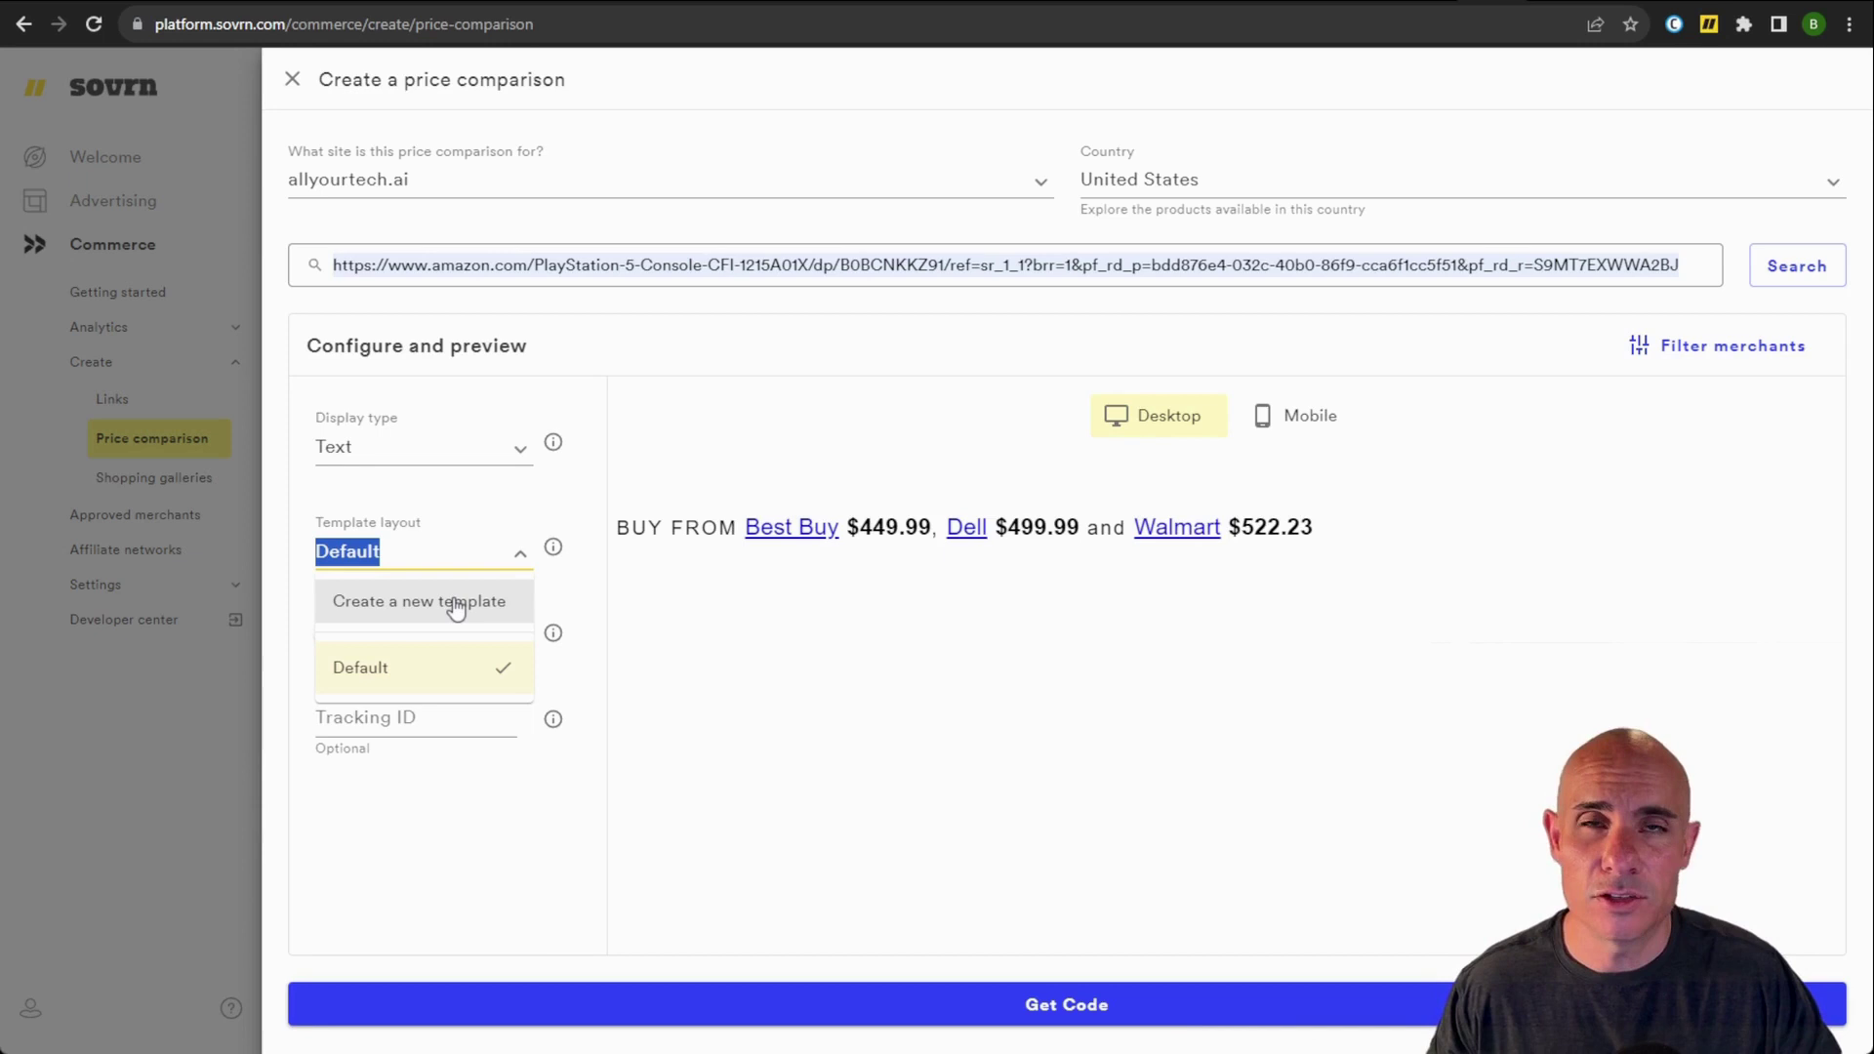
left_click(344, 636)
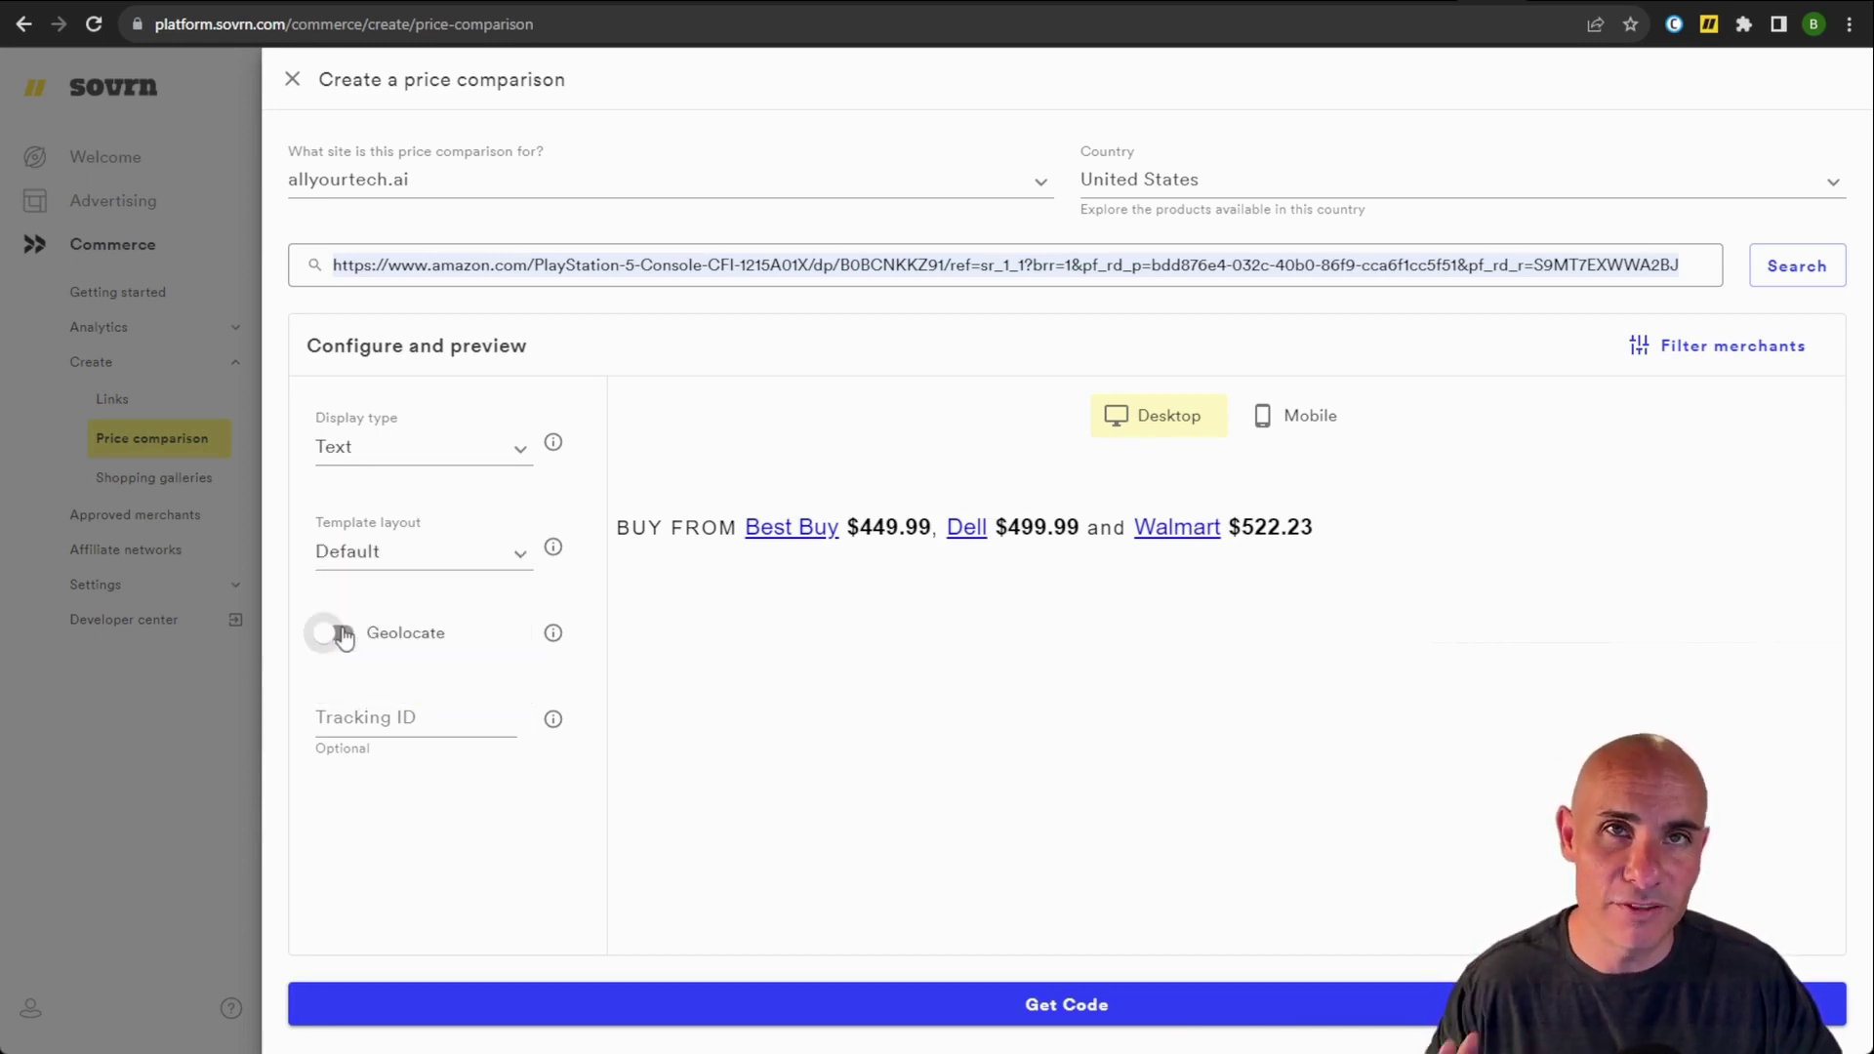
left_click(339, 634)
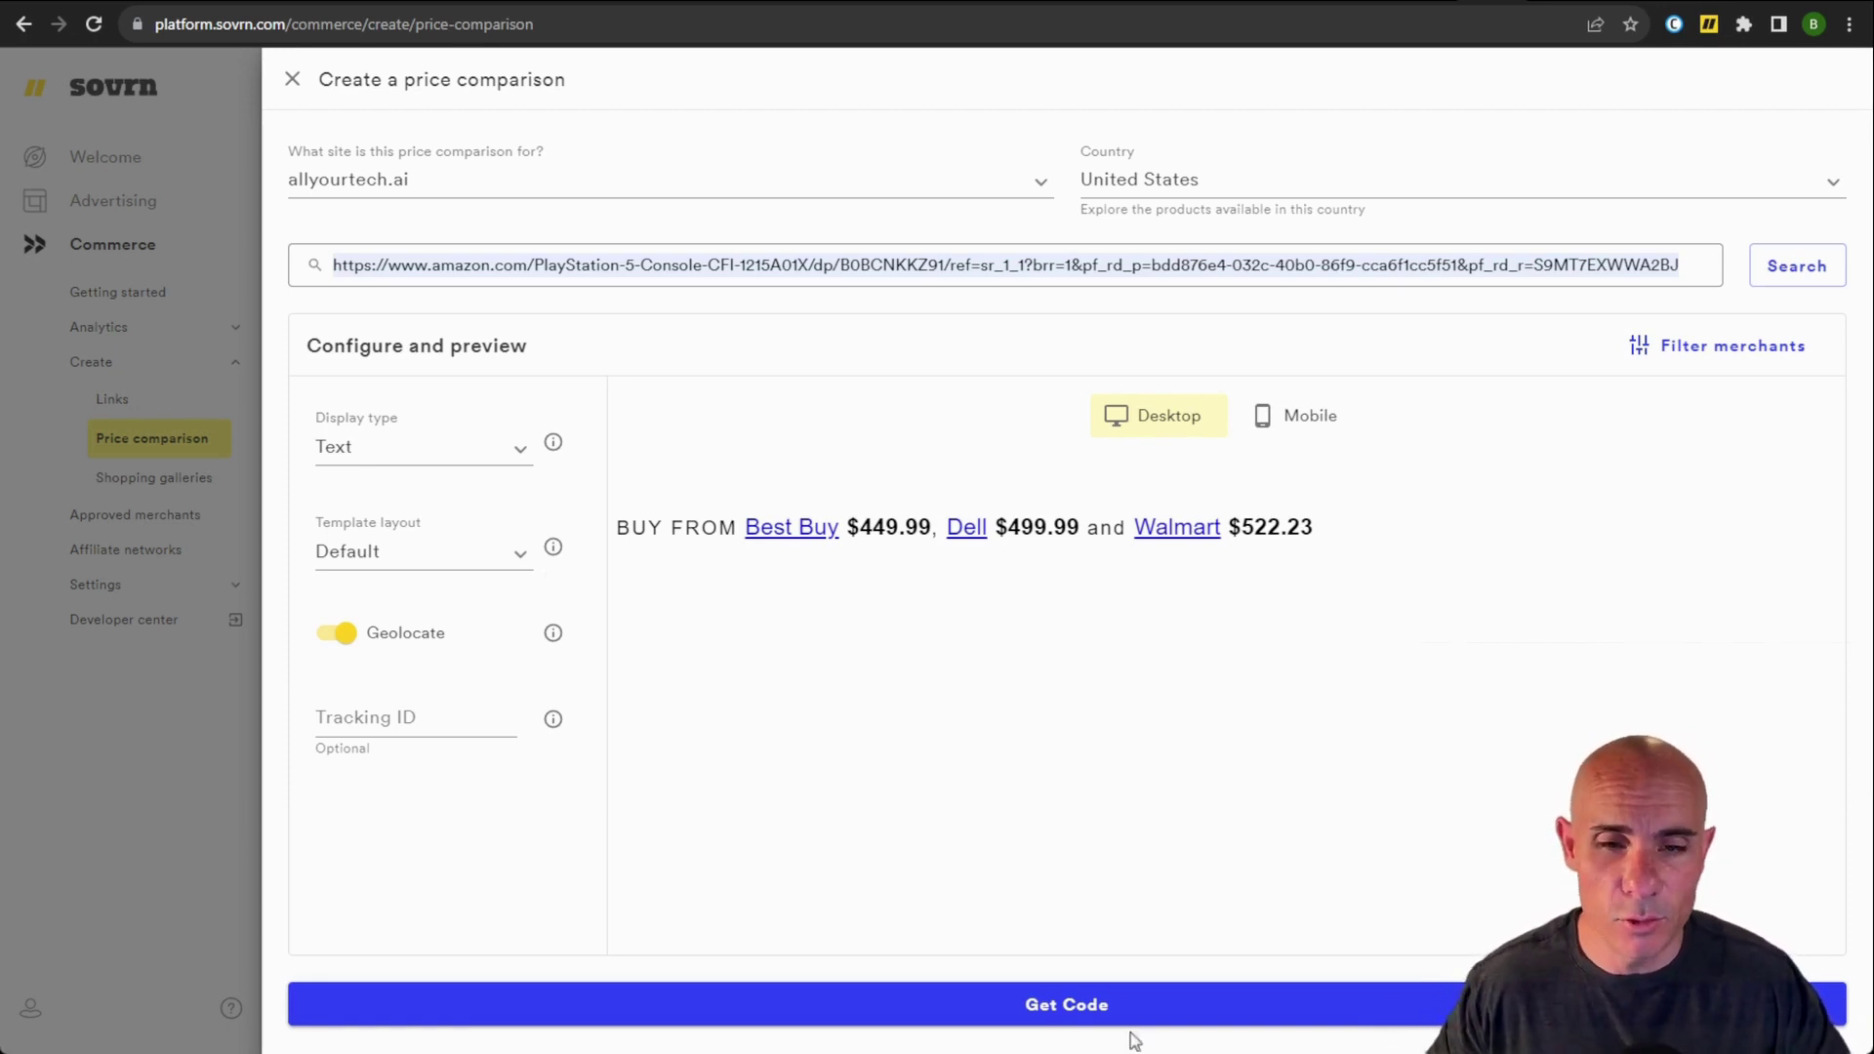
Generate the price comparison code and view the accompanying Commerce JavaScript
left_click(1081, 1007)
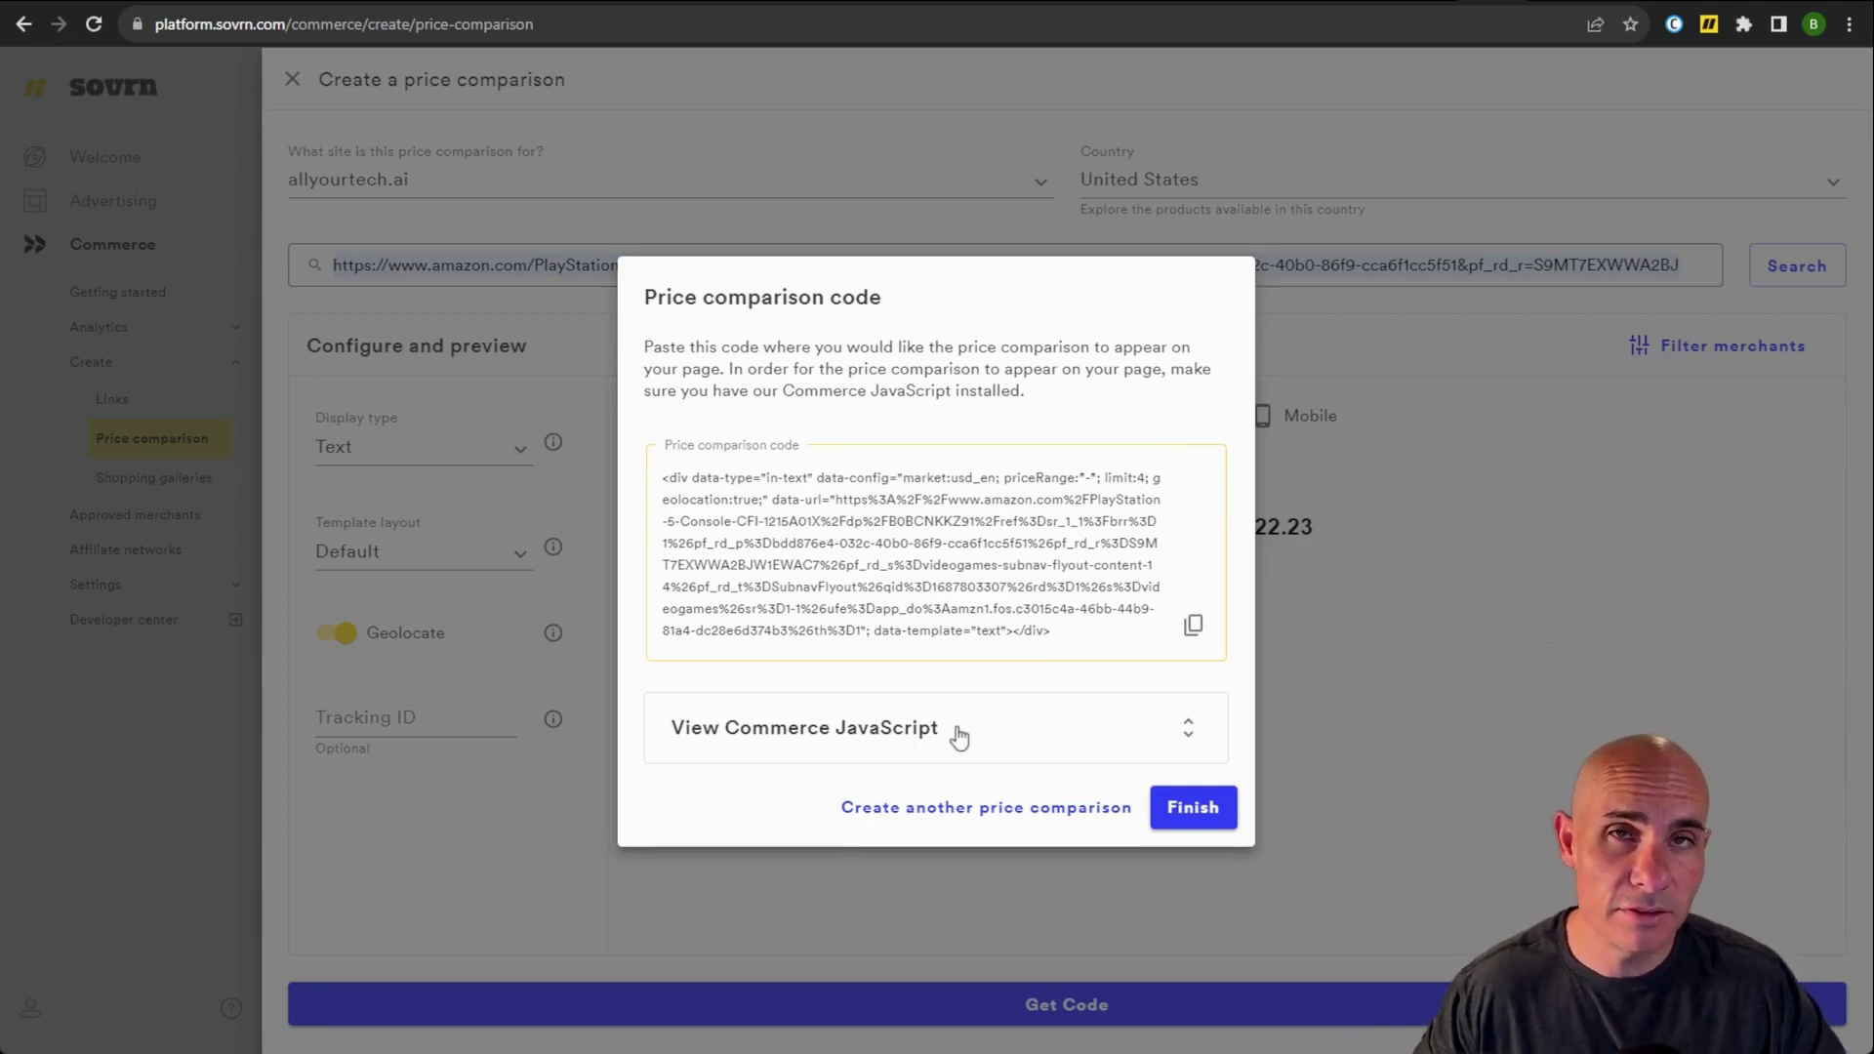
left_click(990, 739)
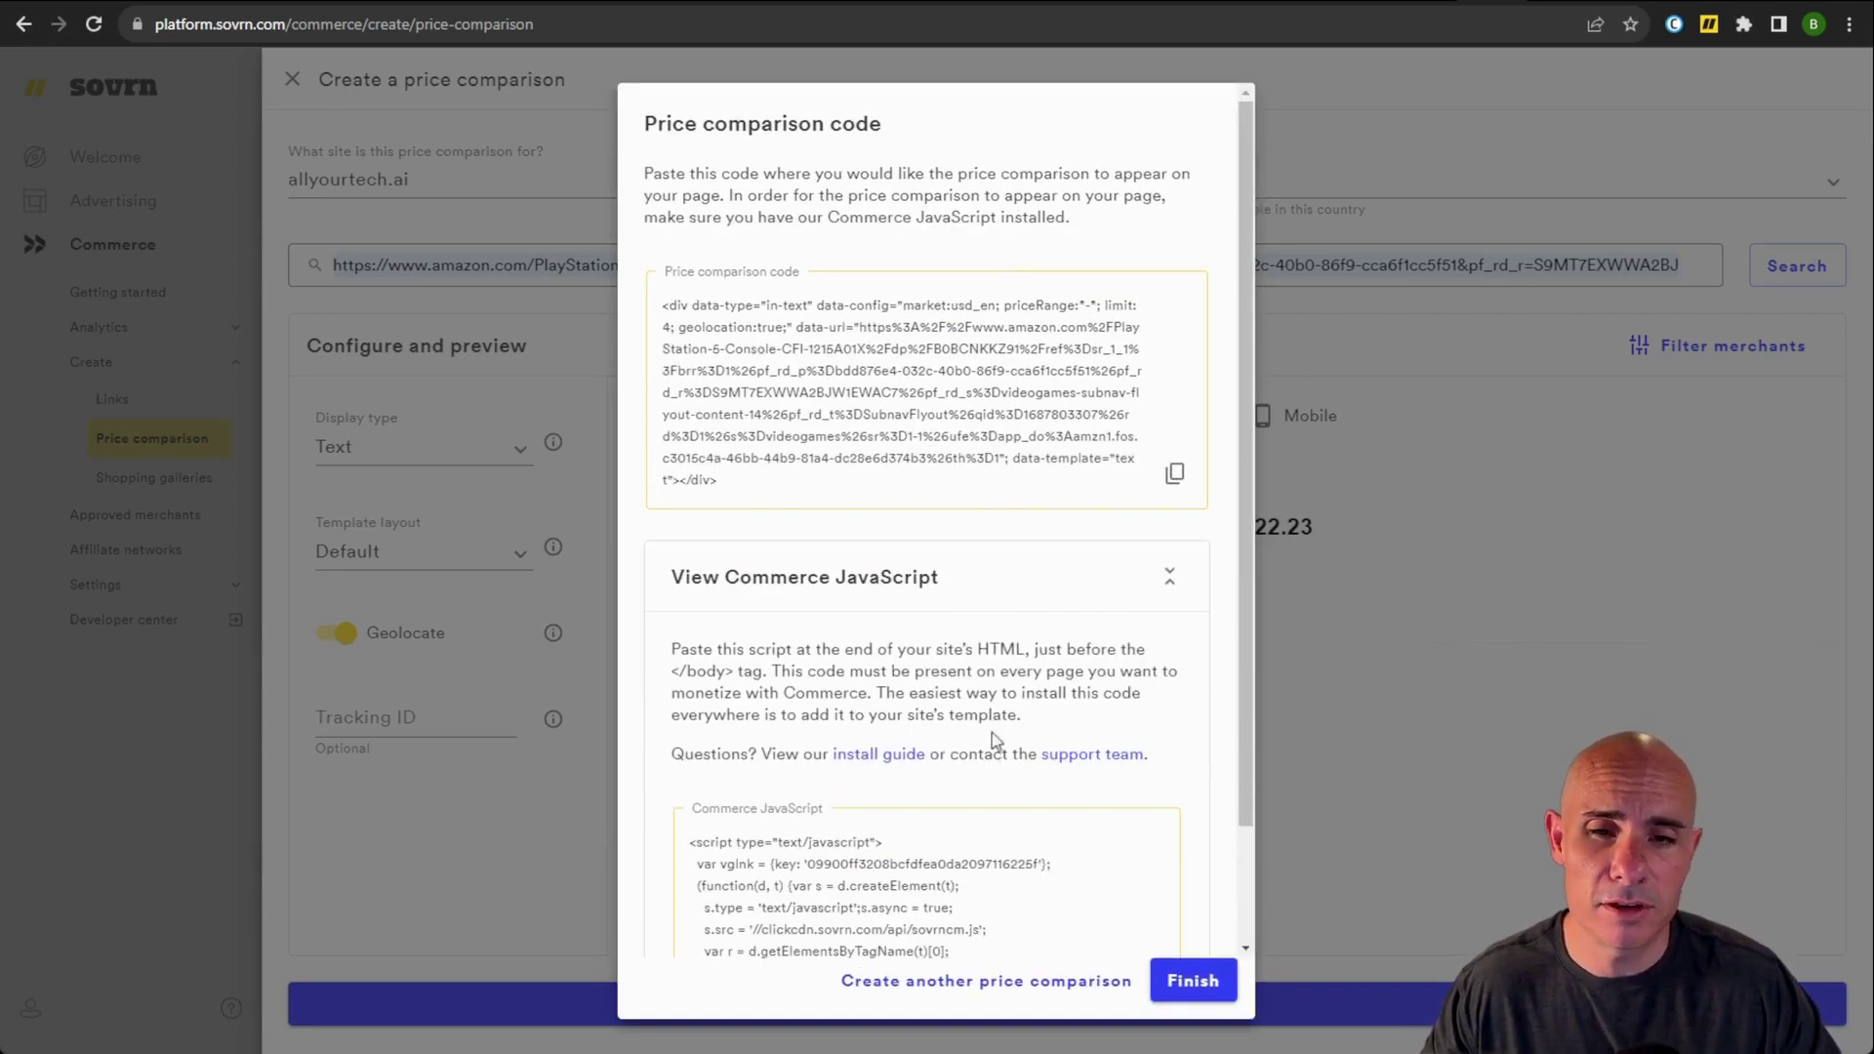
scroll(990, 787, "down", 2)
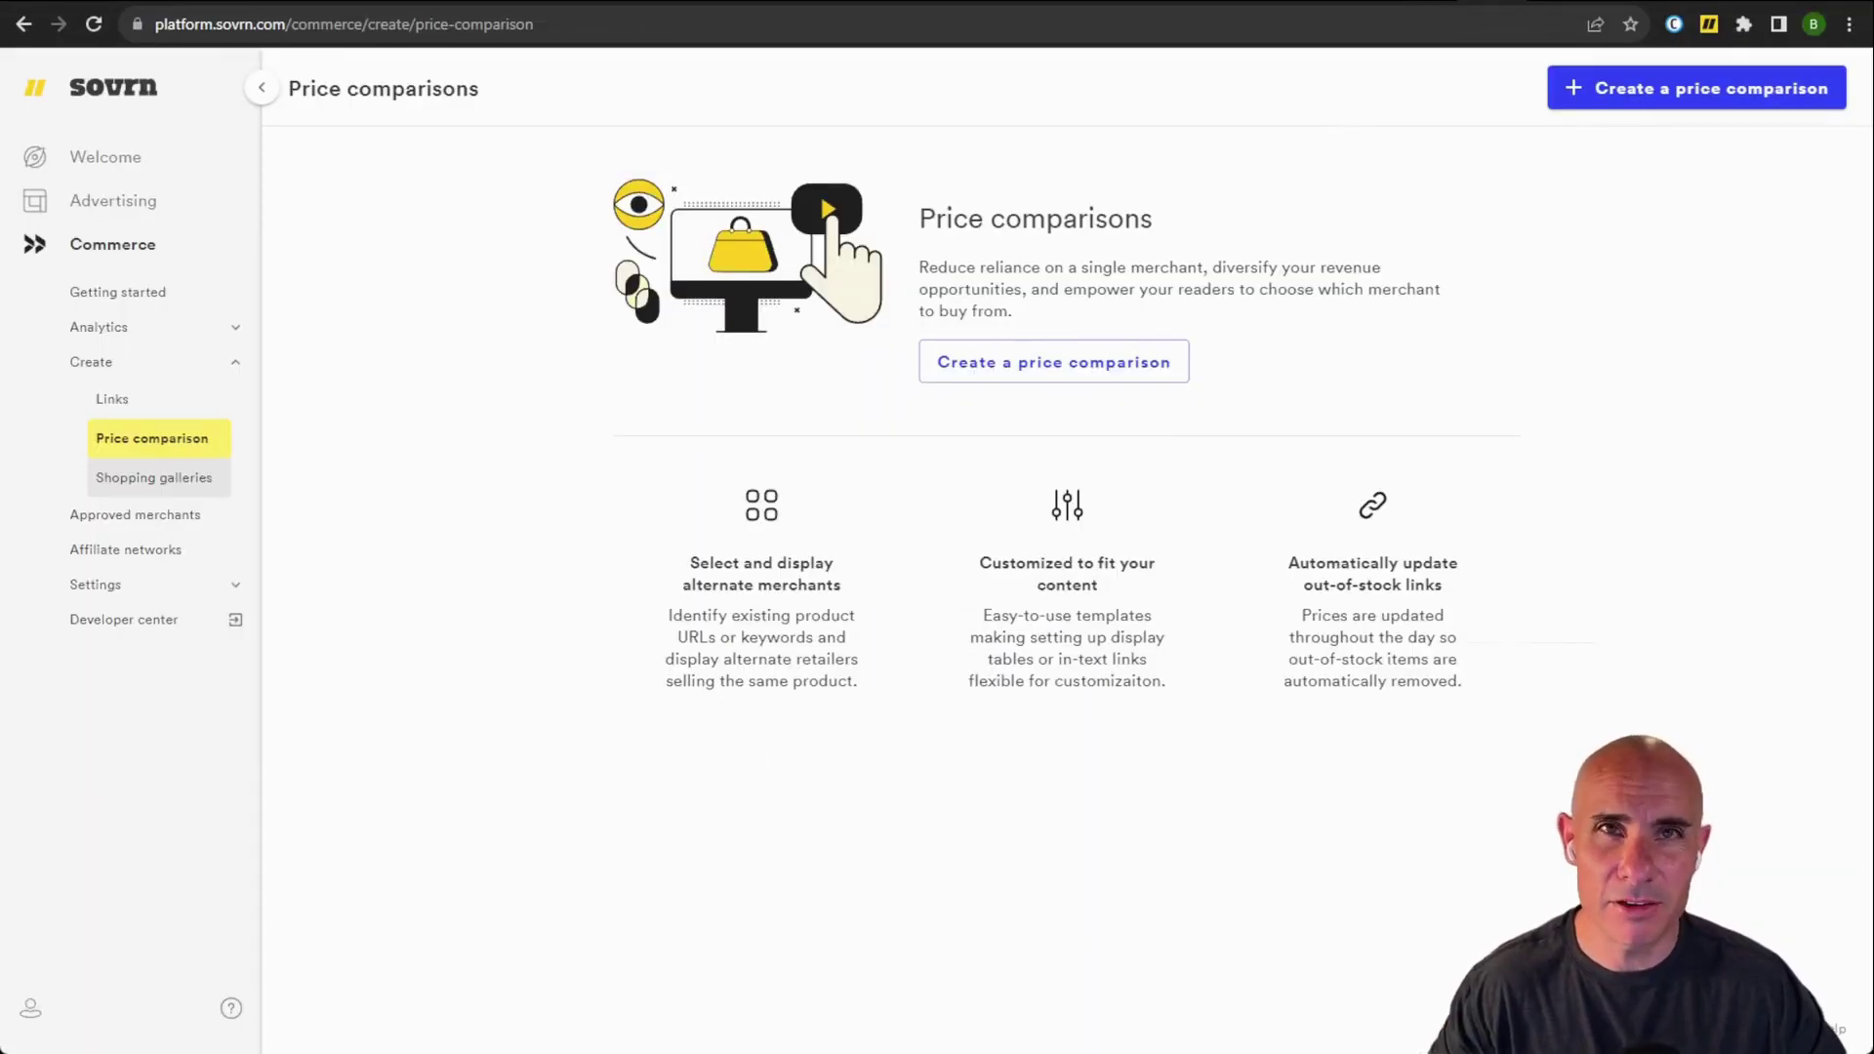
In a new shopping gallery, search products by the PlayStation 5 console's Amazon URL and add the Walmart offer
left_click(134, 488)
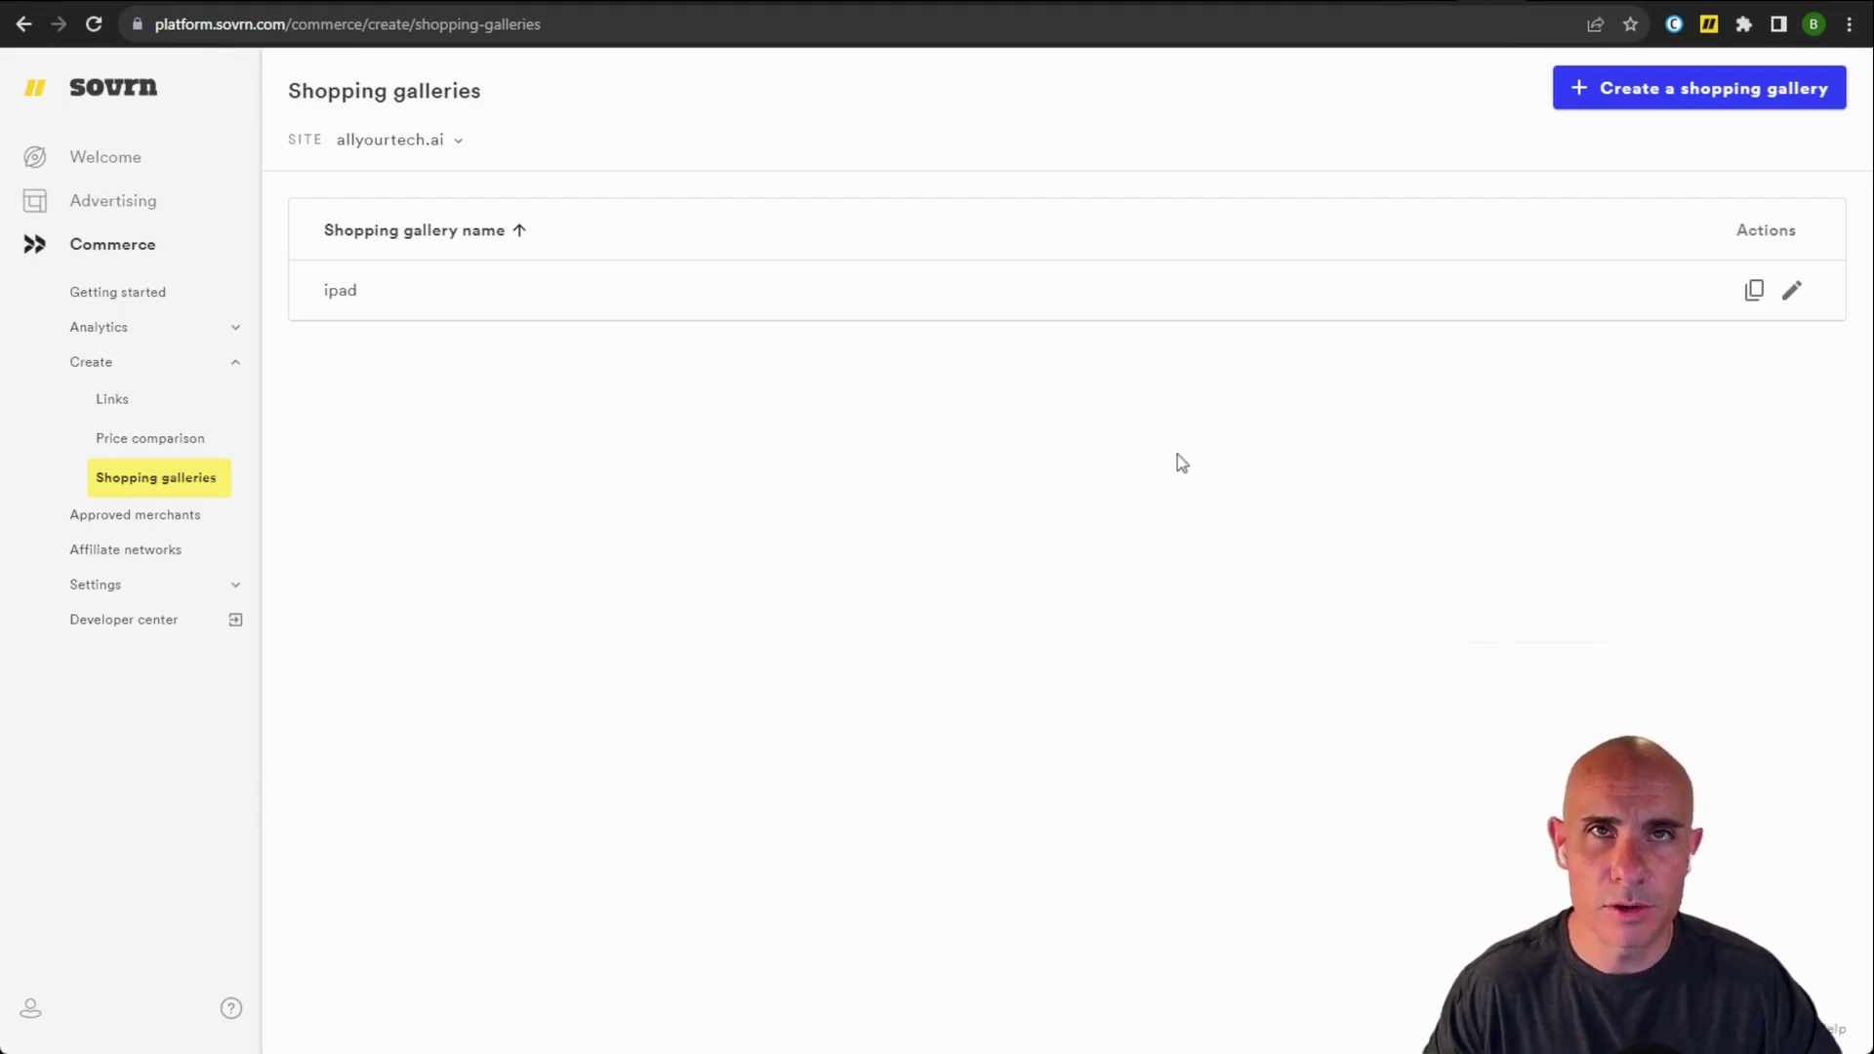
left_click(1713, 94)
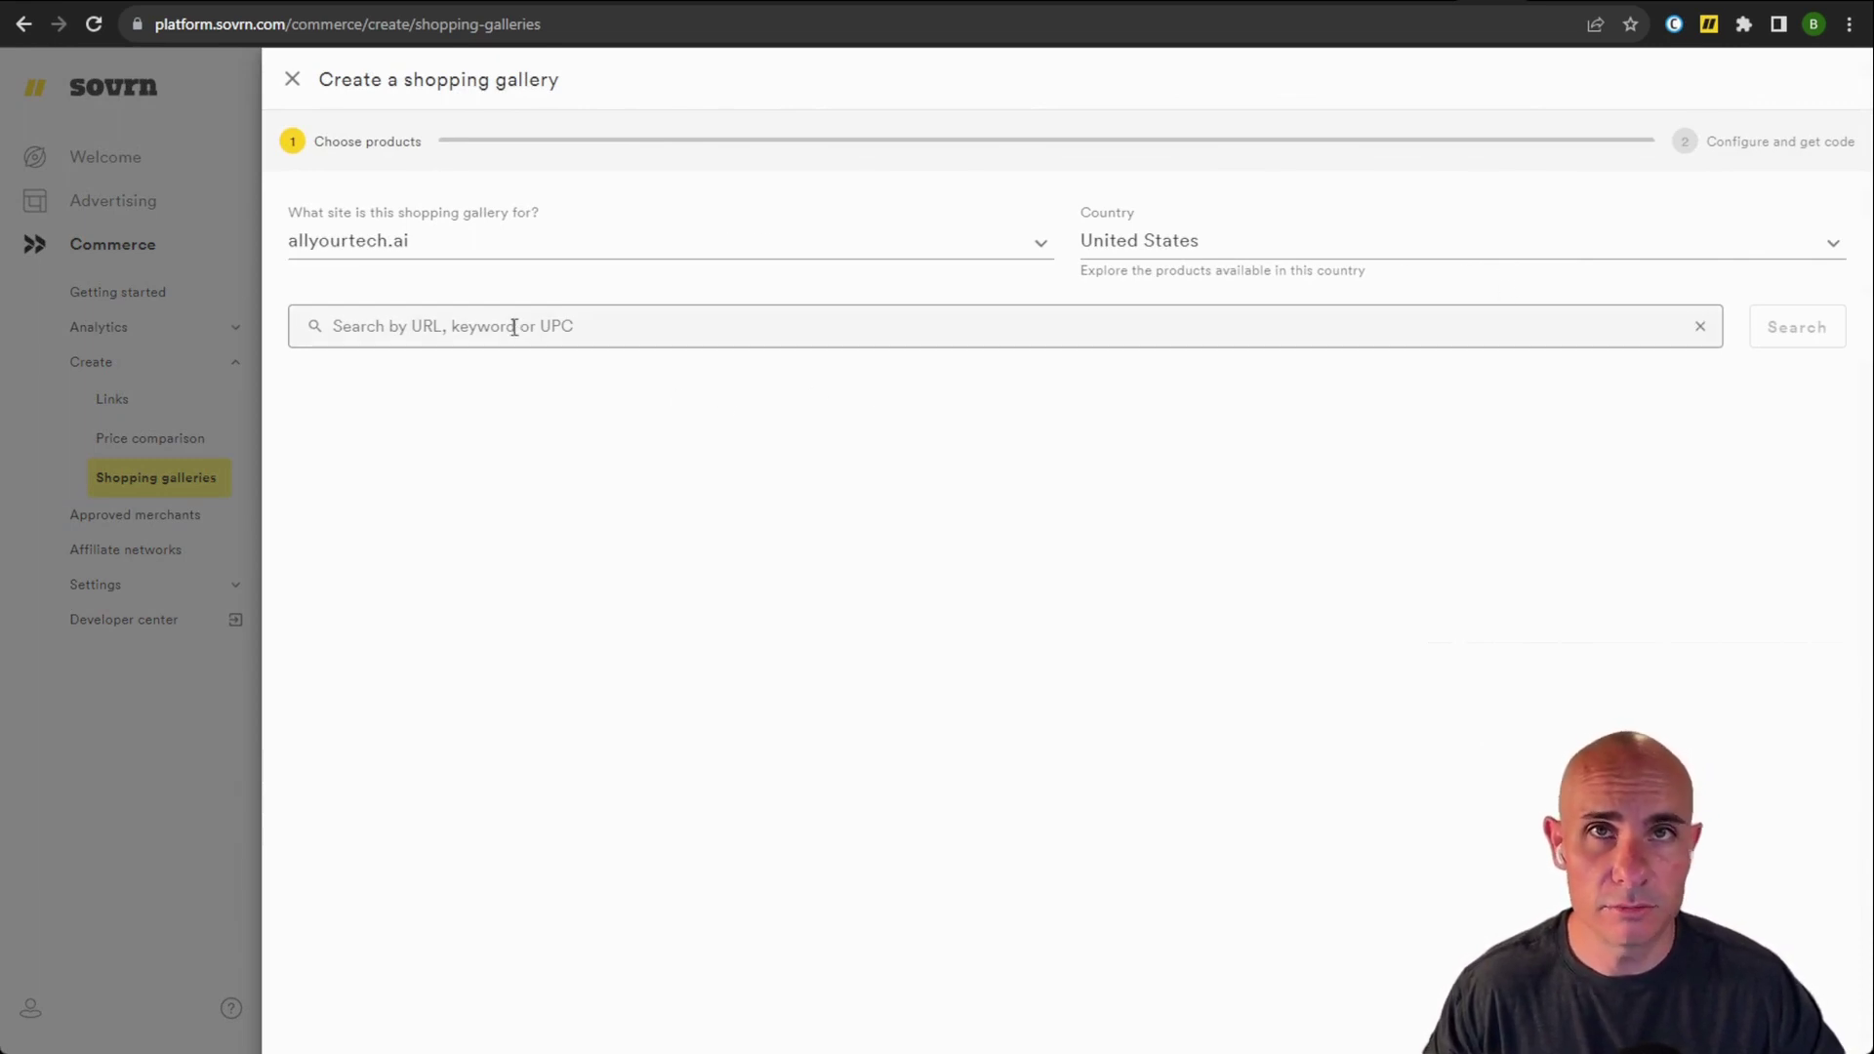
left_click(514, 327)
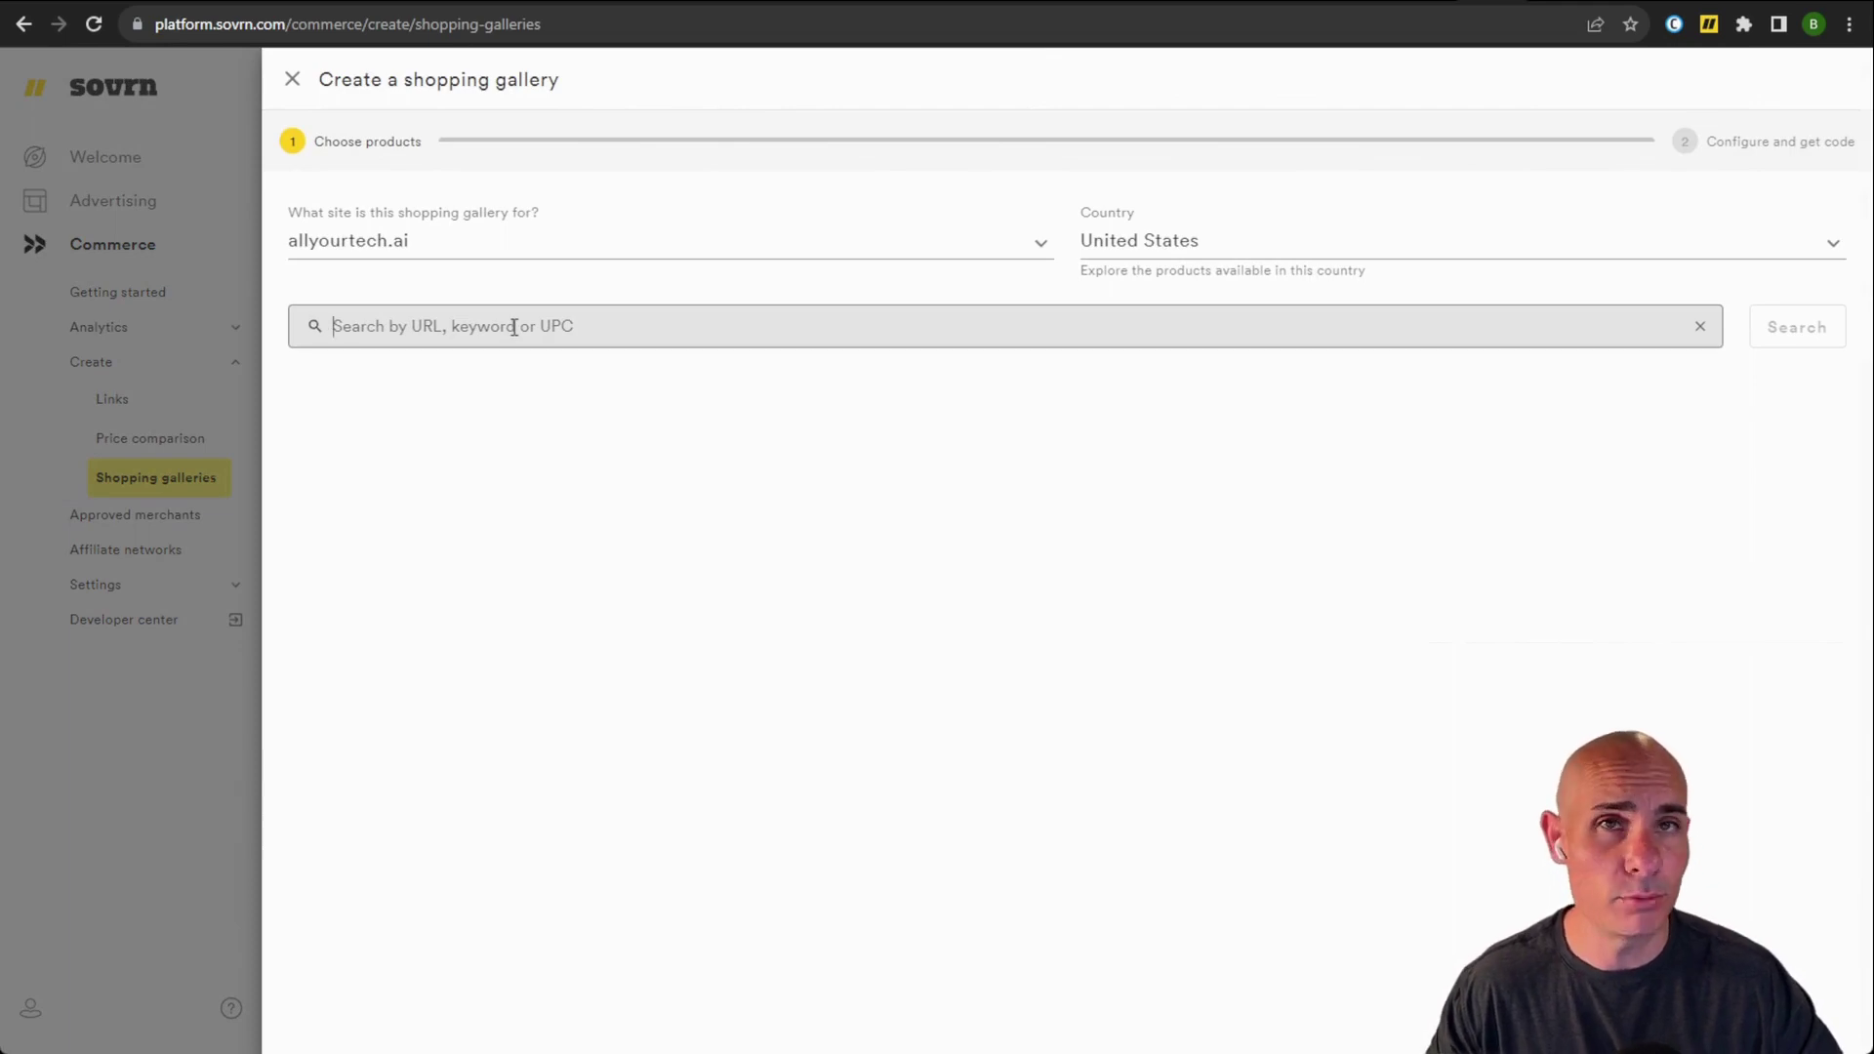
key("ctrl+v")
left_click(1794, 328)
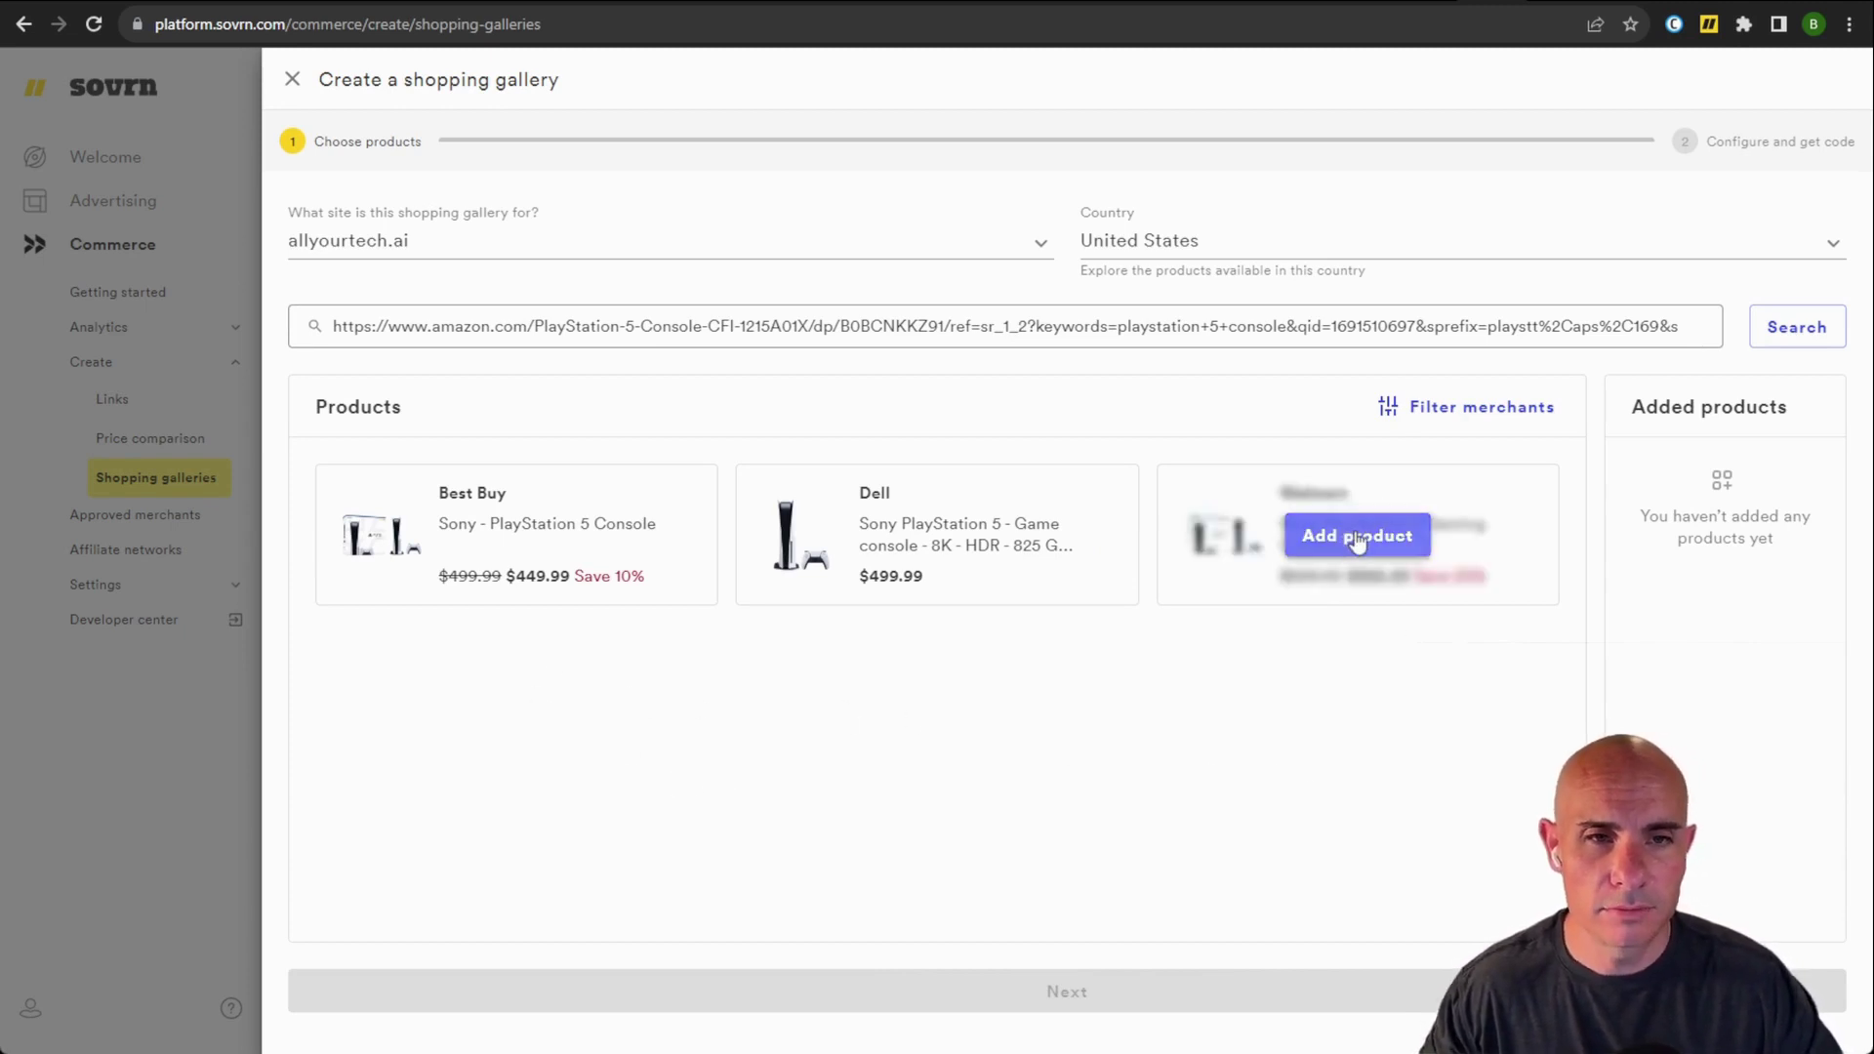
left_click(1357, 543)
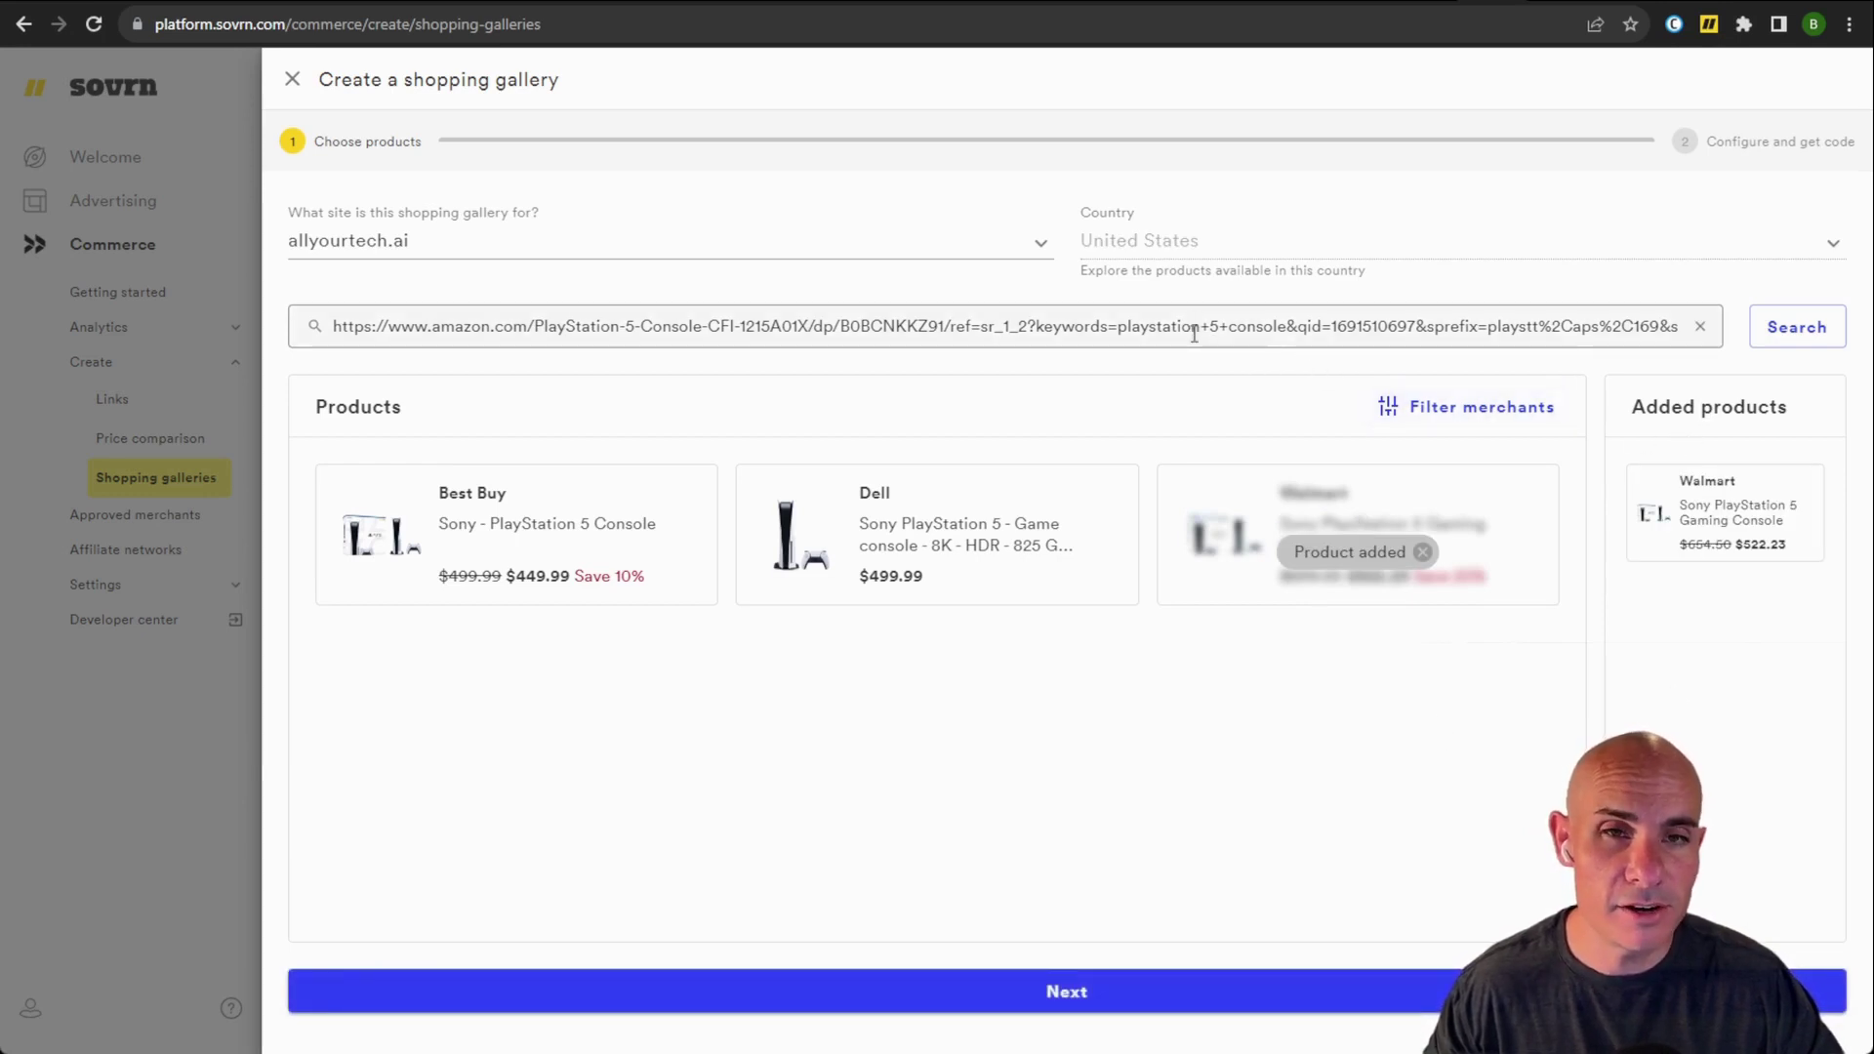
Find the PlayStation 5 DualSense Wireless Controller on Amazon and search for its URL in the Sovrn shopping gallery
left_click(1558, 2)
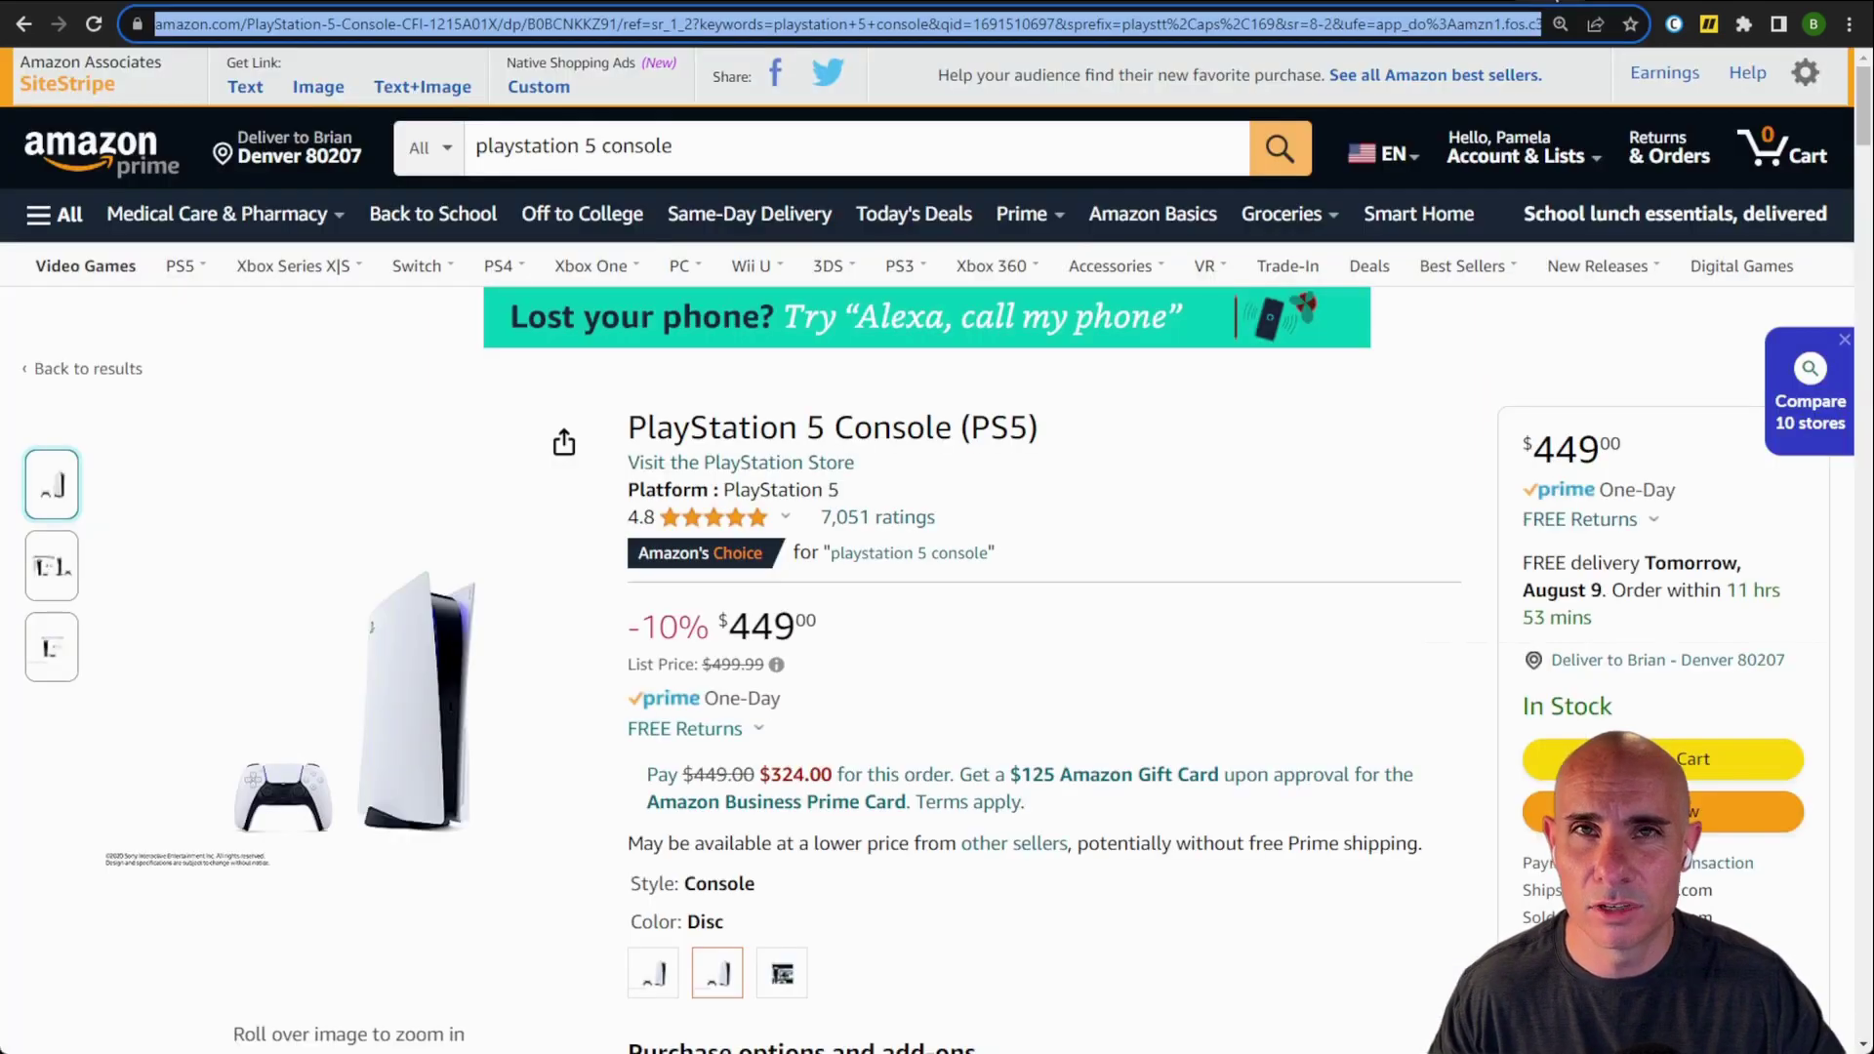
double_click(714, 144)
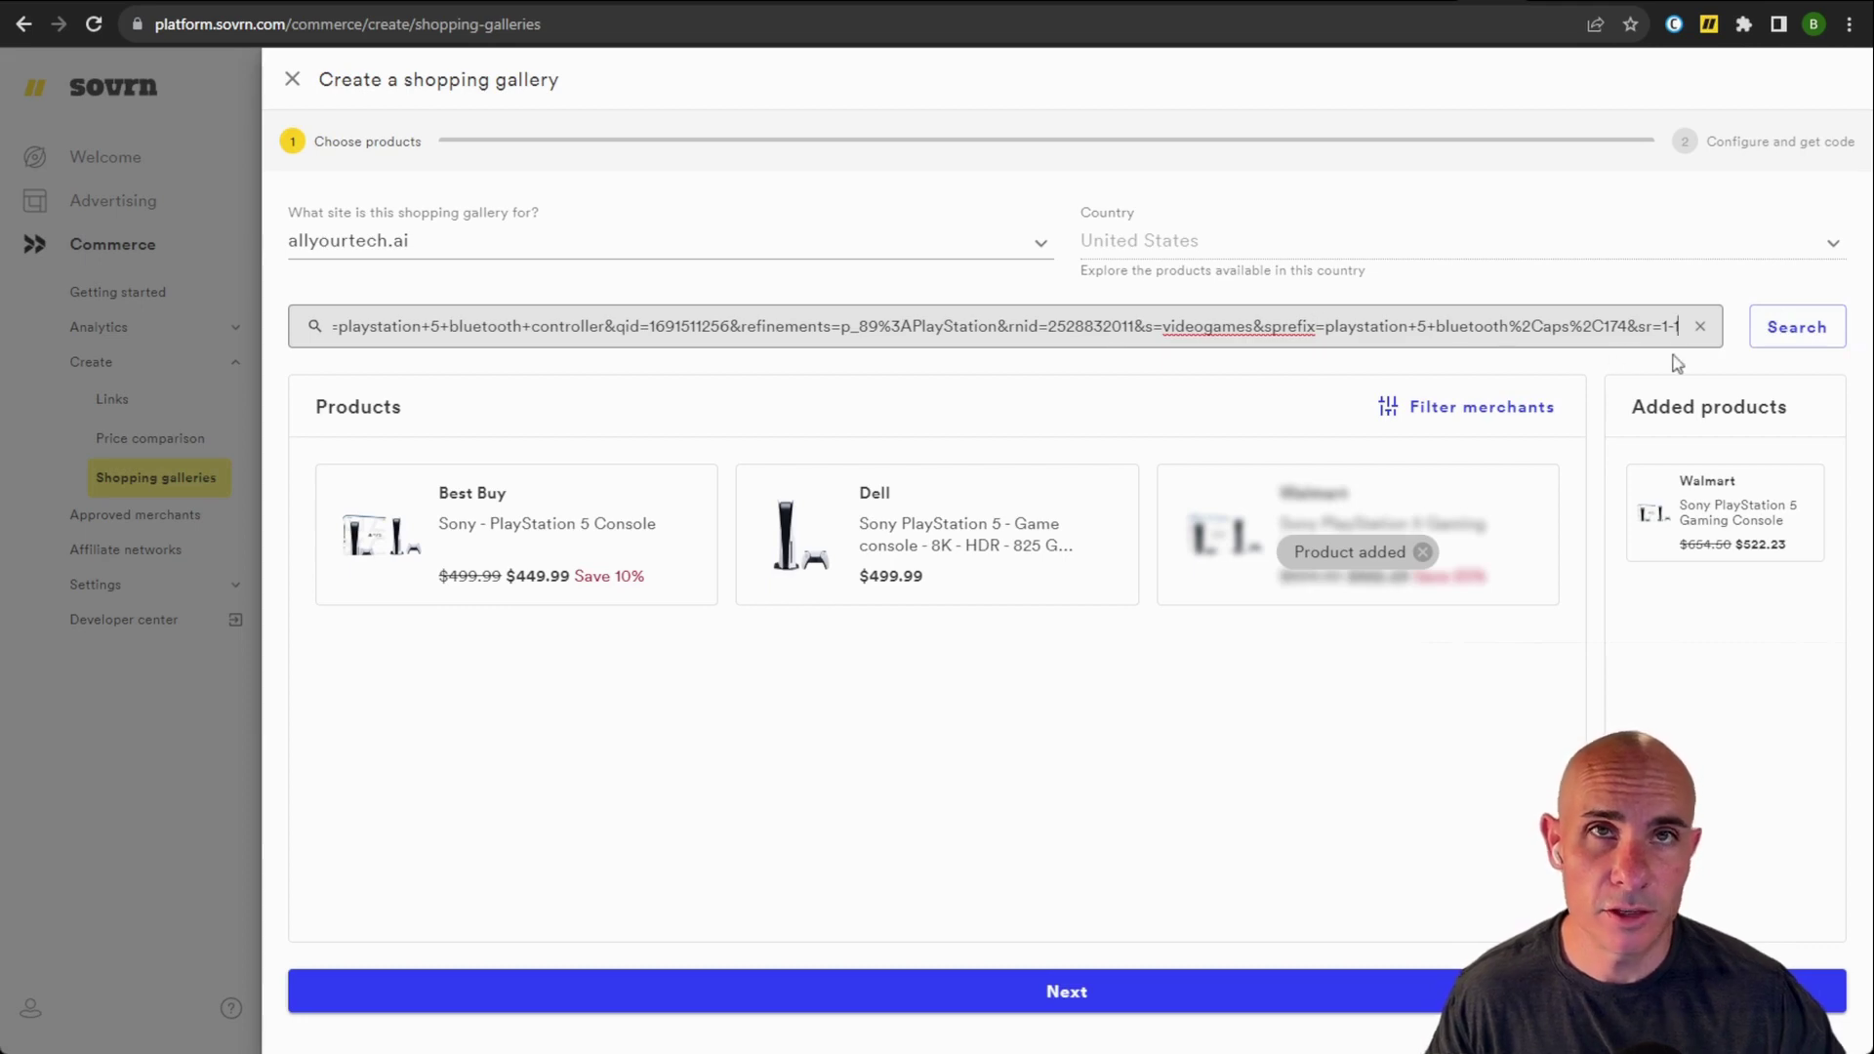
left_click(1794, 328)
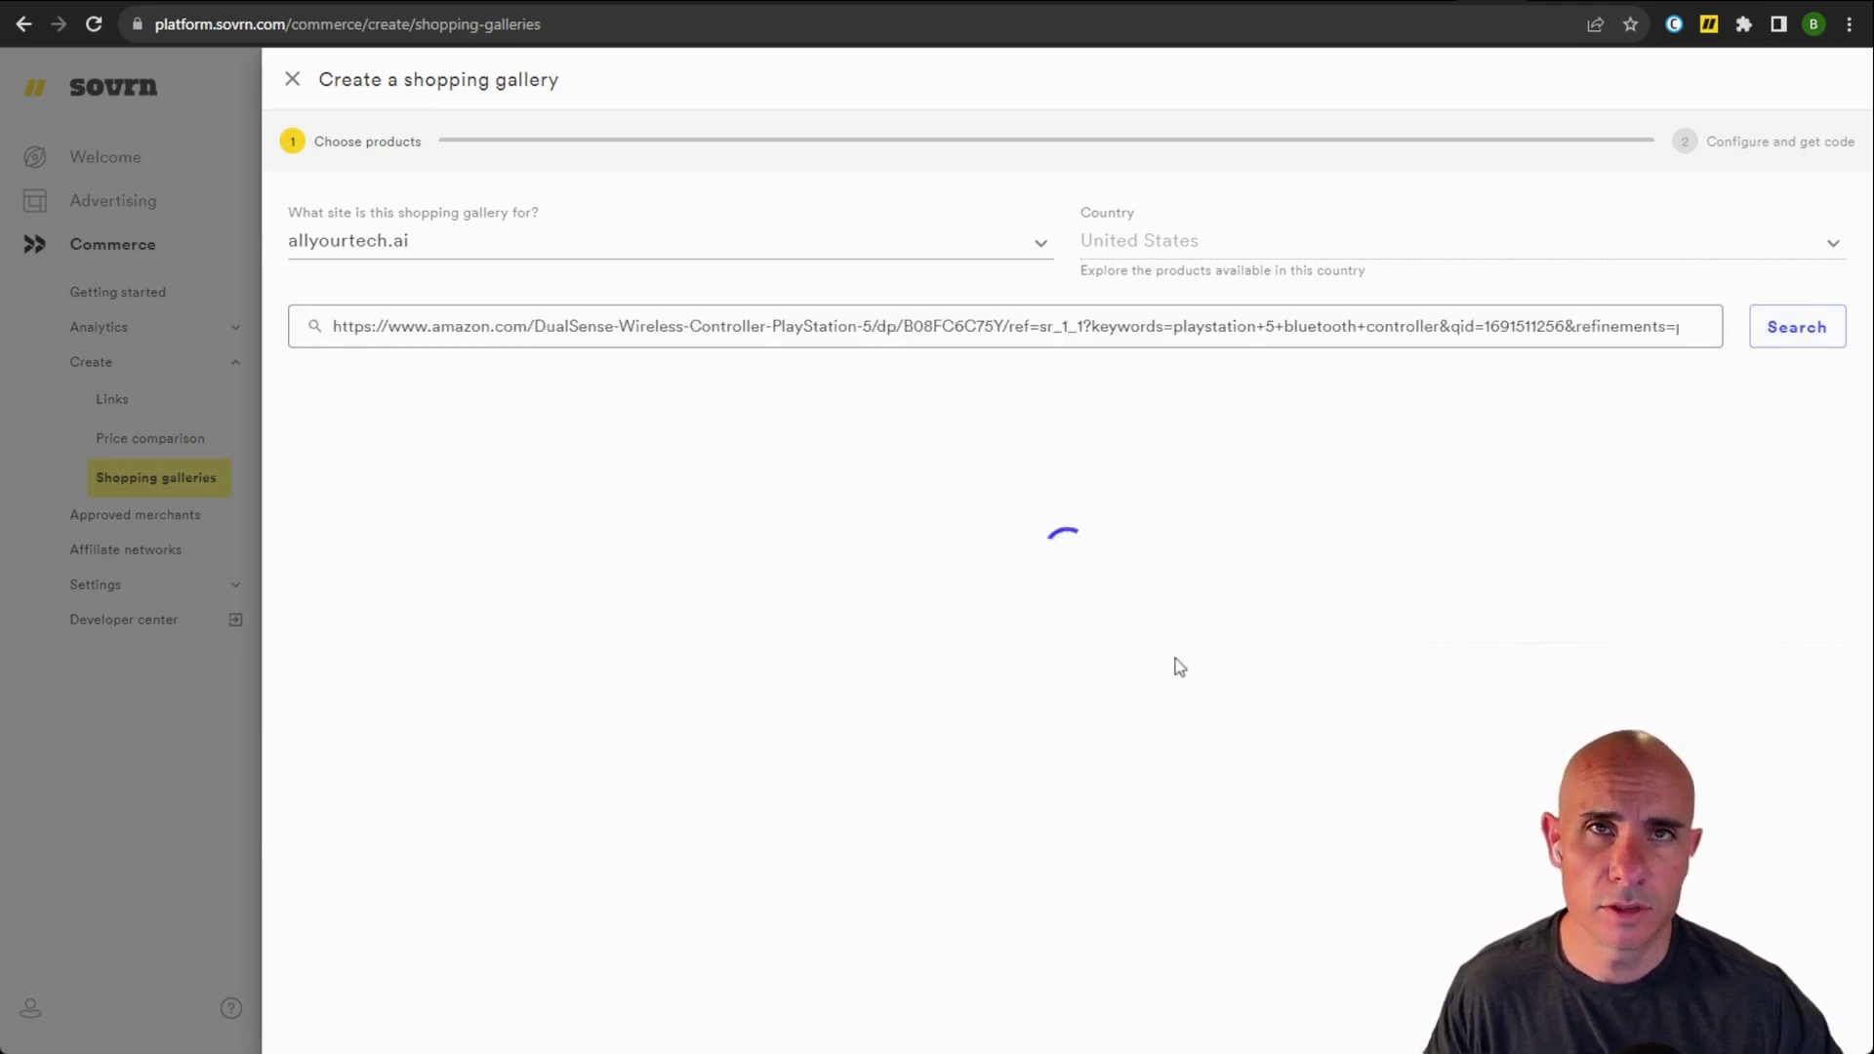
mouse_move(338, 487)
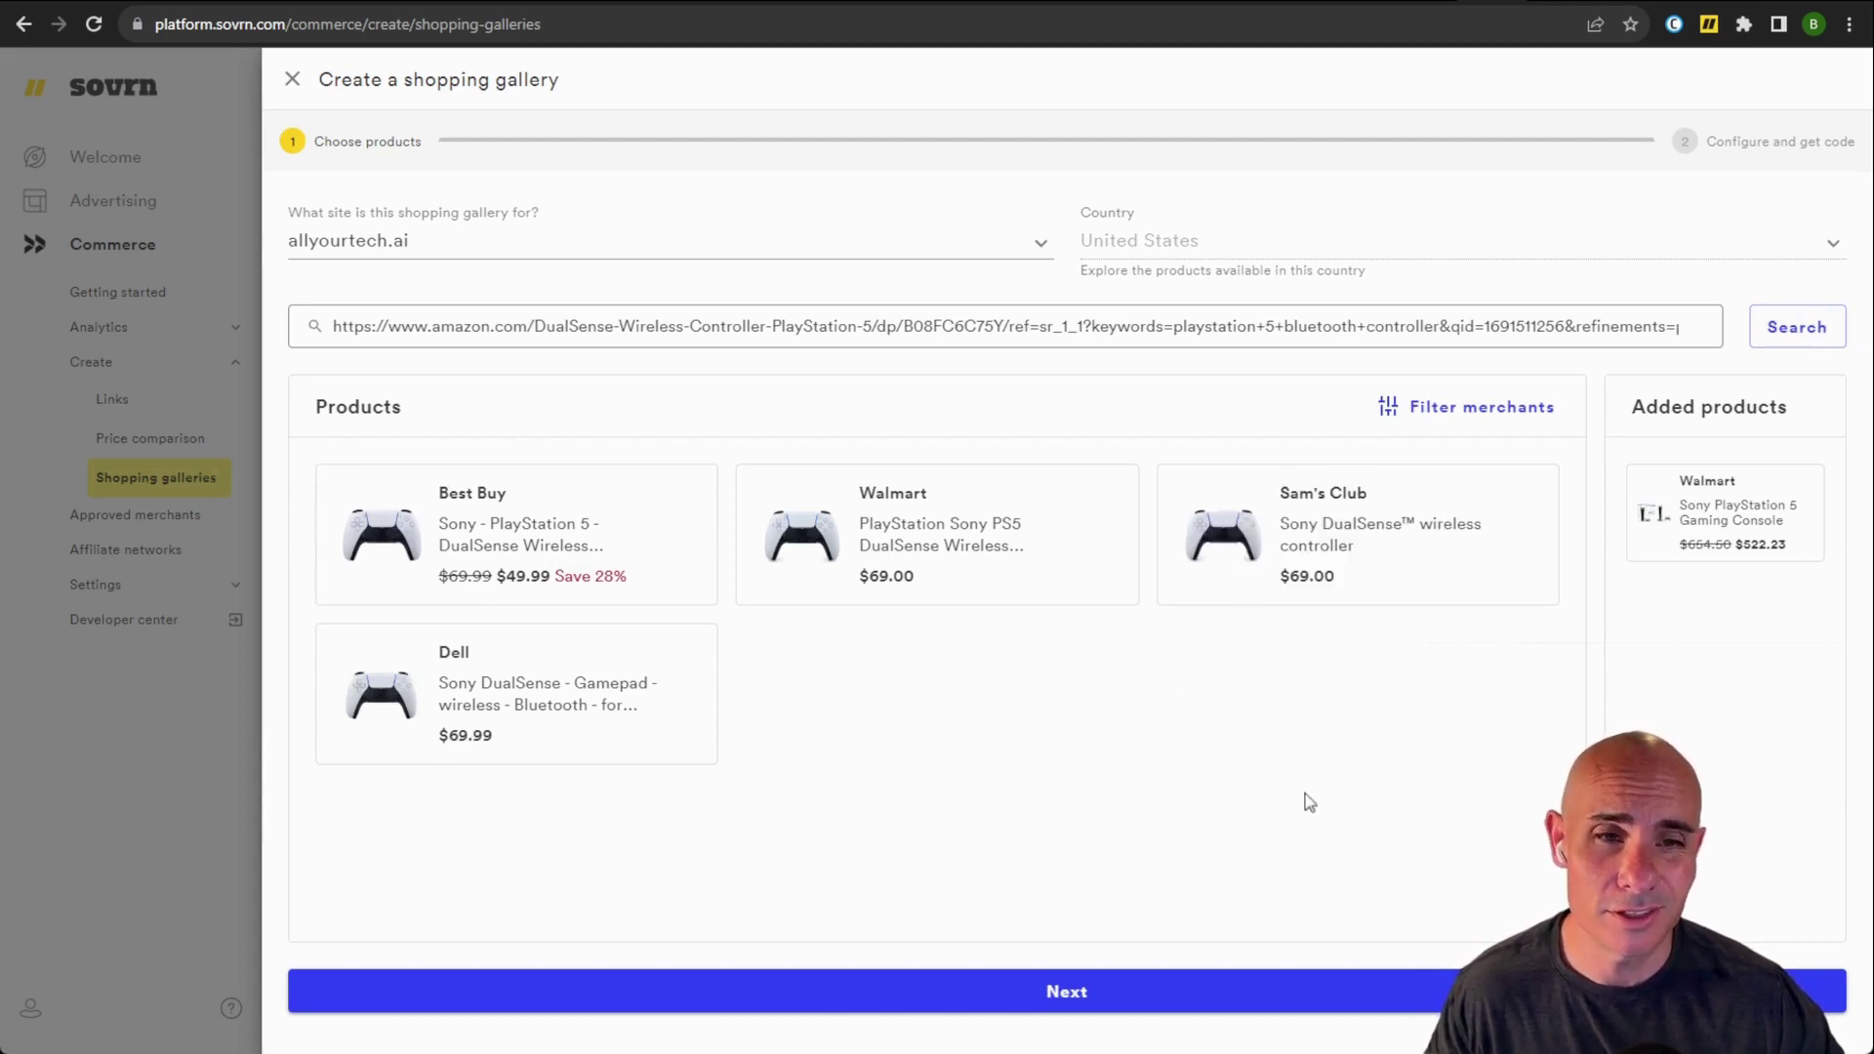
mouse_move(776, 580)
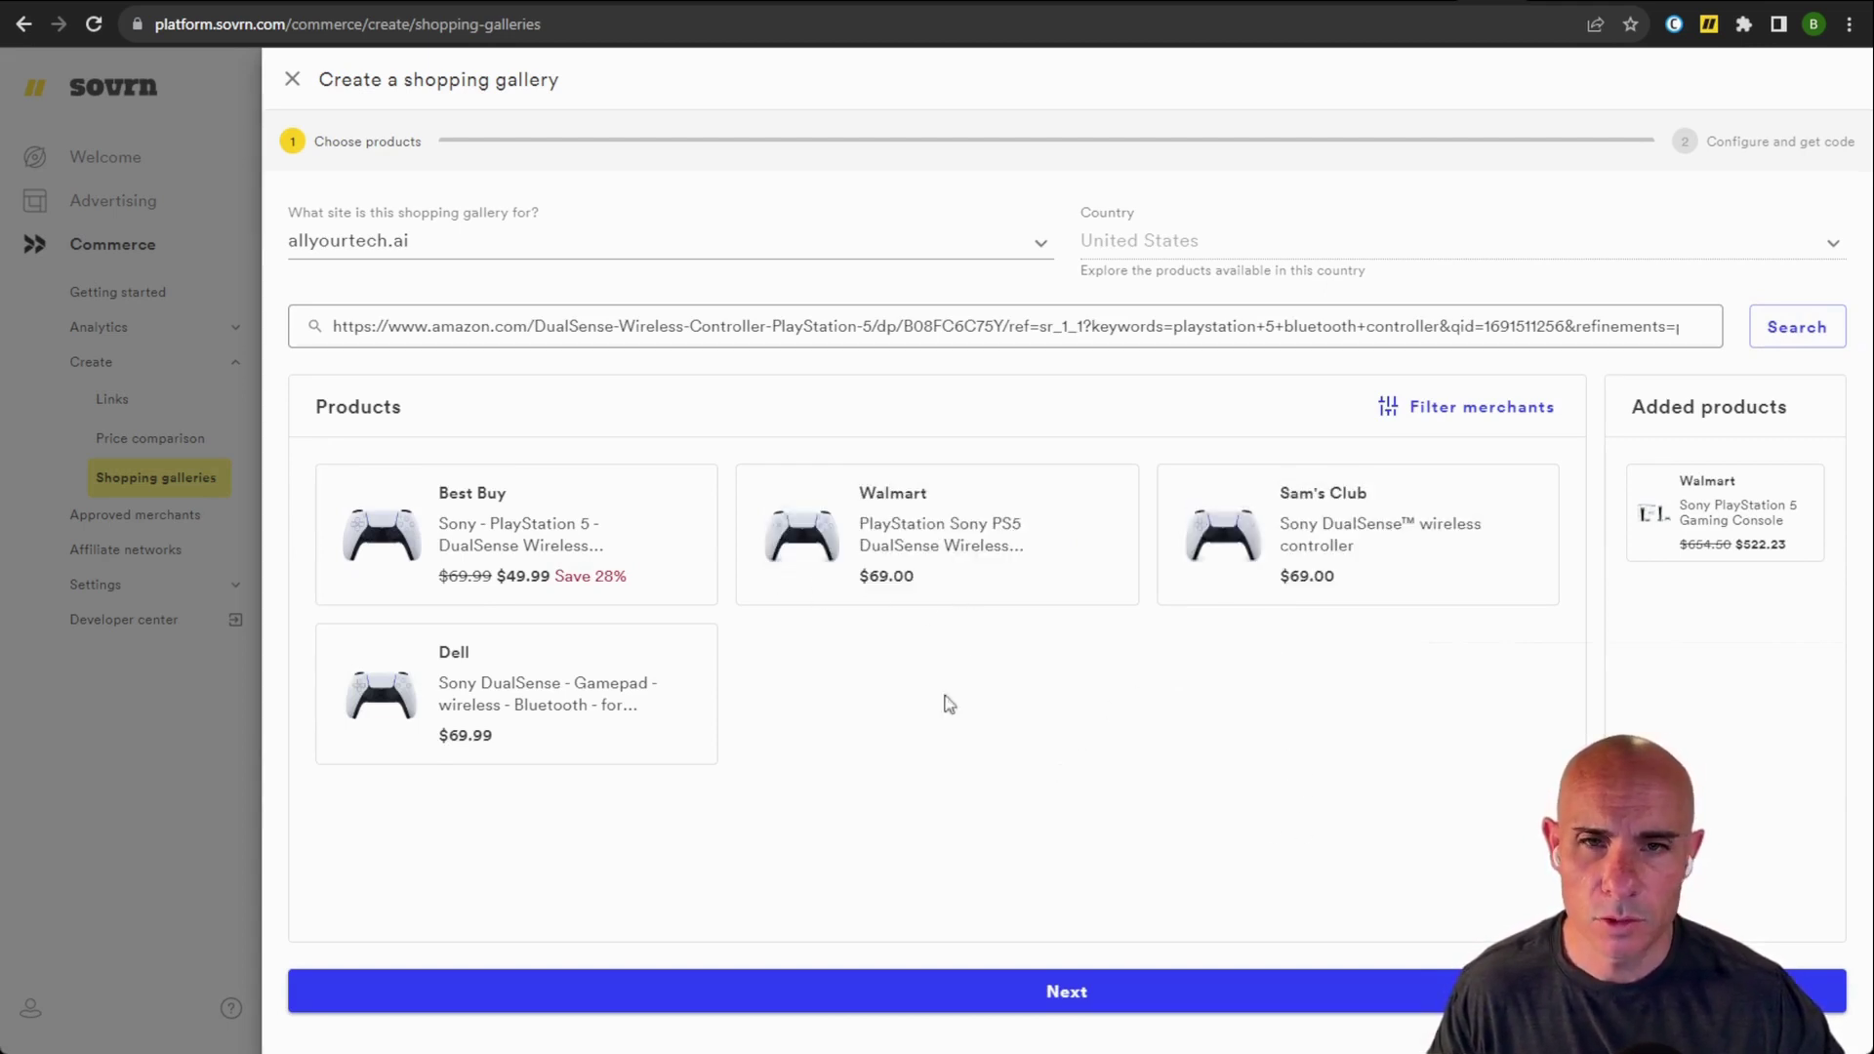
Add Walmart's DualSense controller and, found through its Amazon URL, Walmart's PULSE 3D Wireless Headset to the gallery, and continue to configuration
left_click(935, 537)
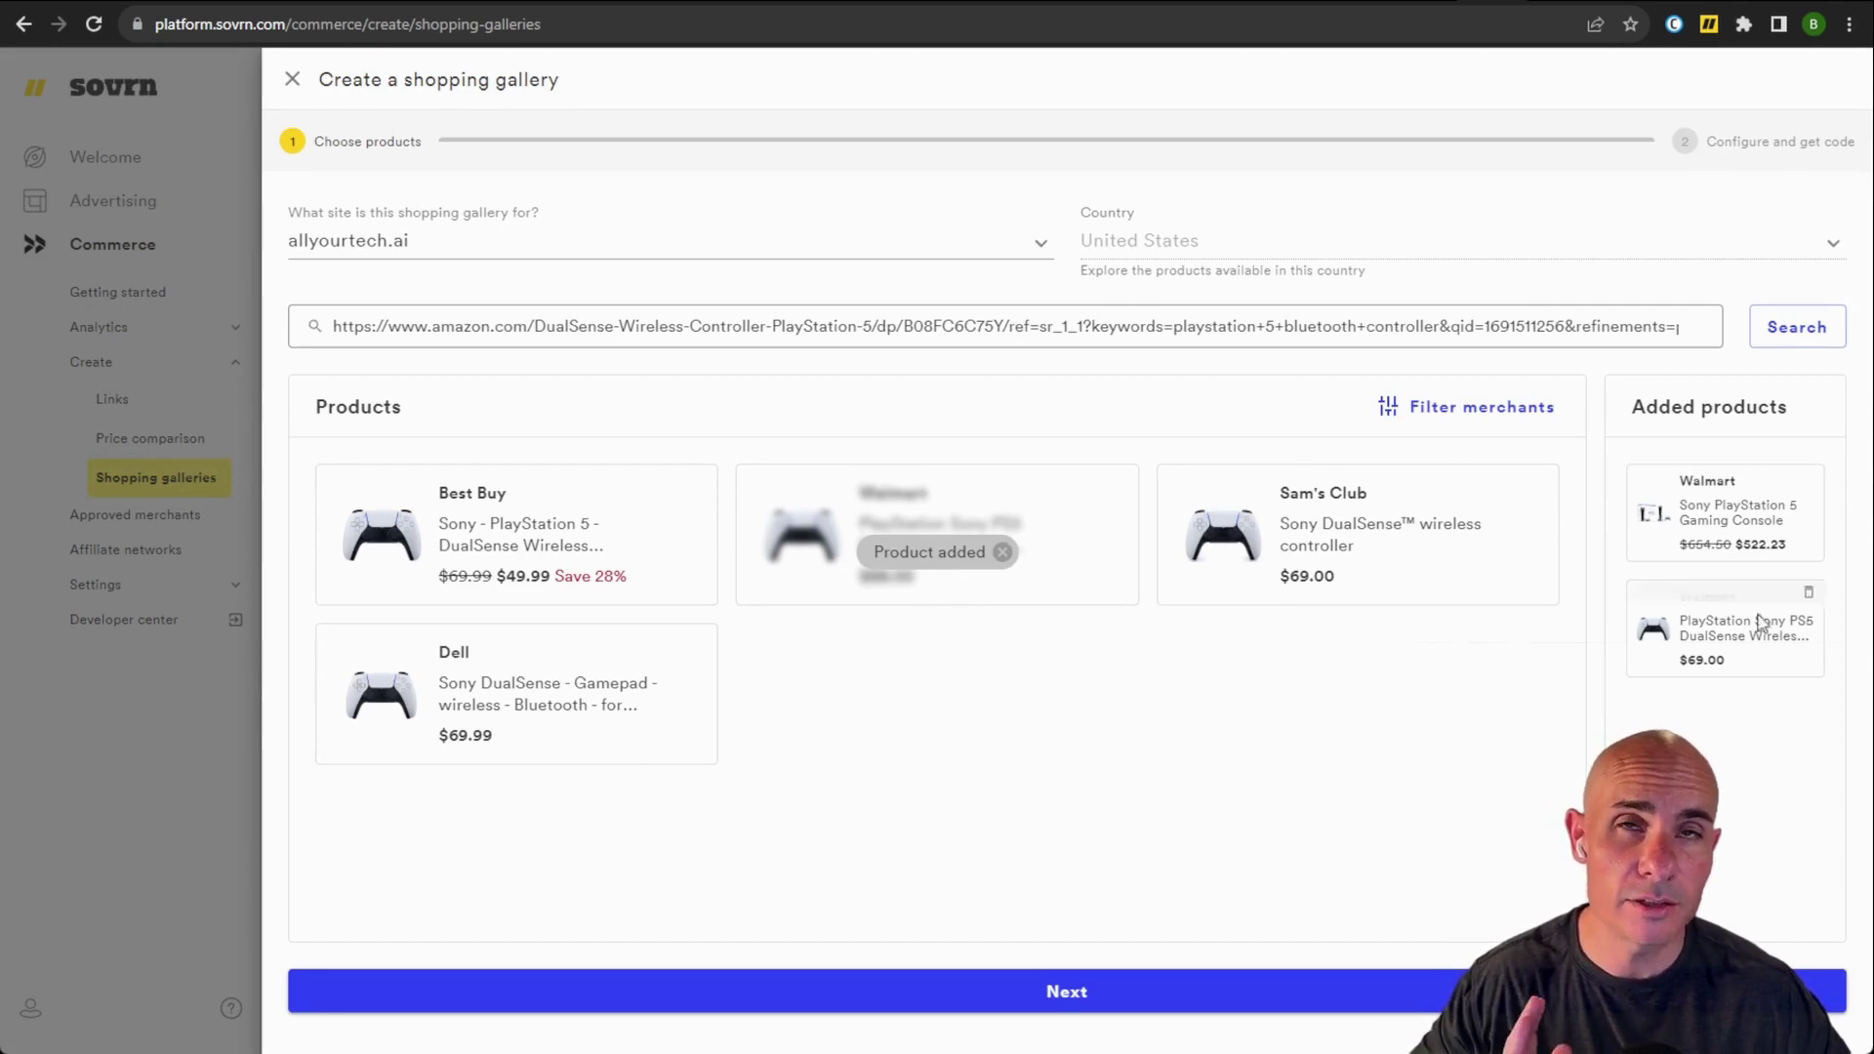
key("ctrl+Tab")
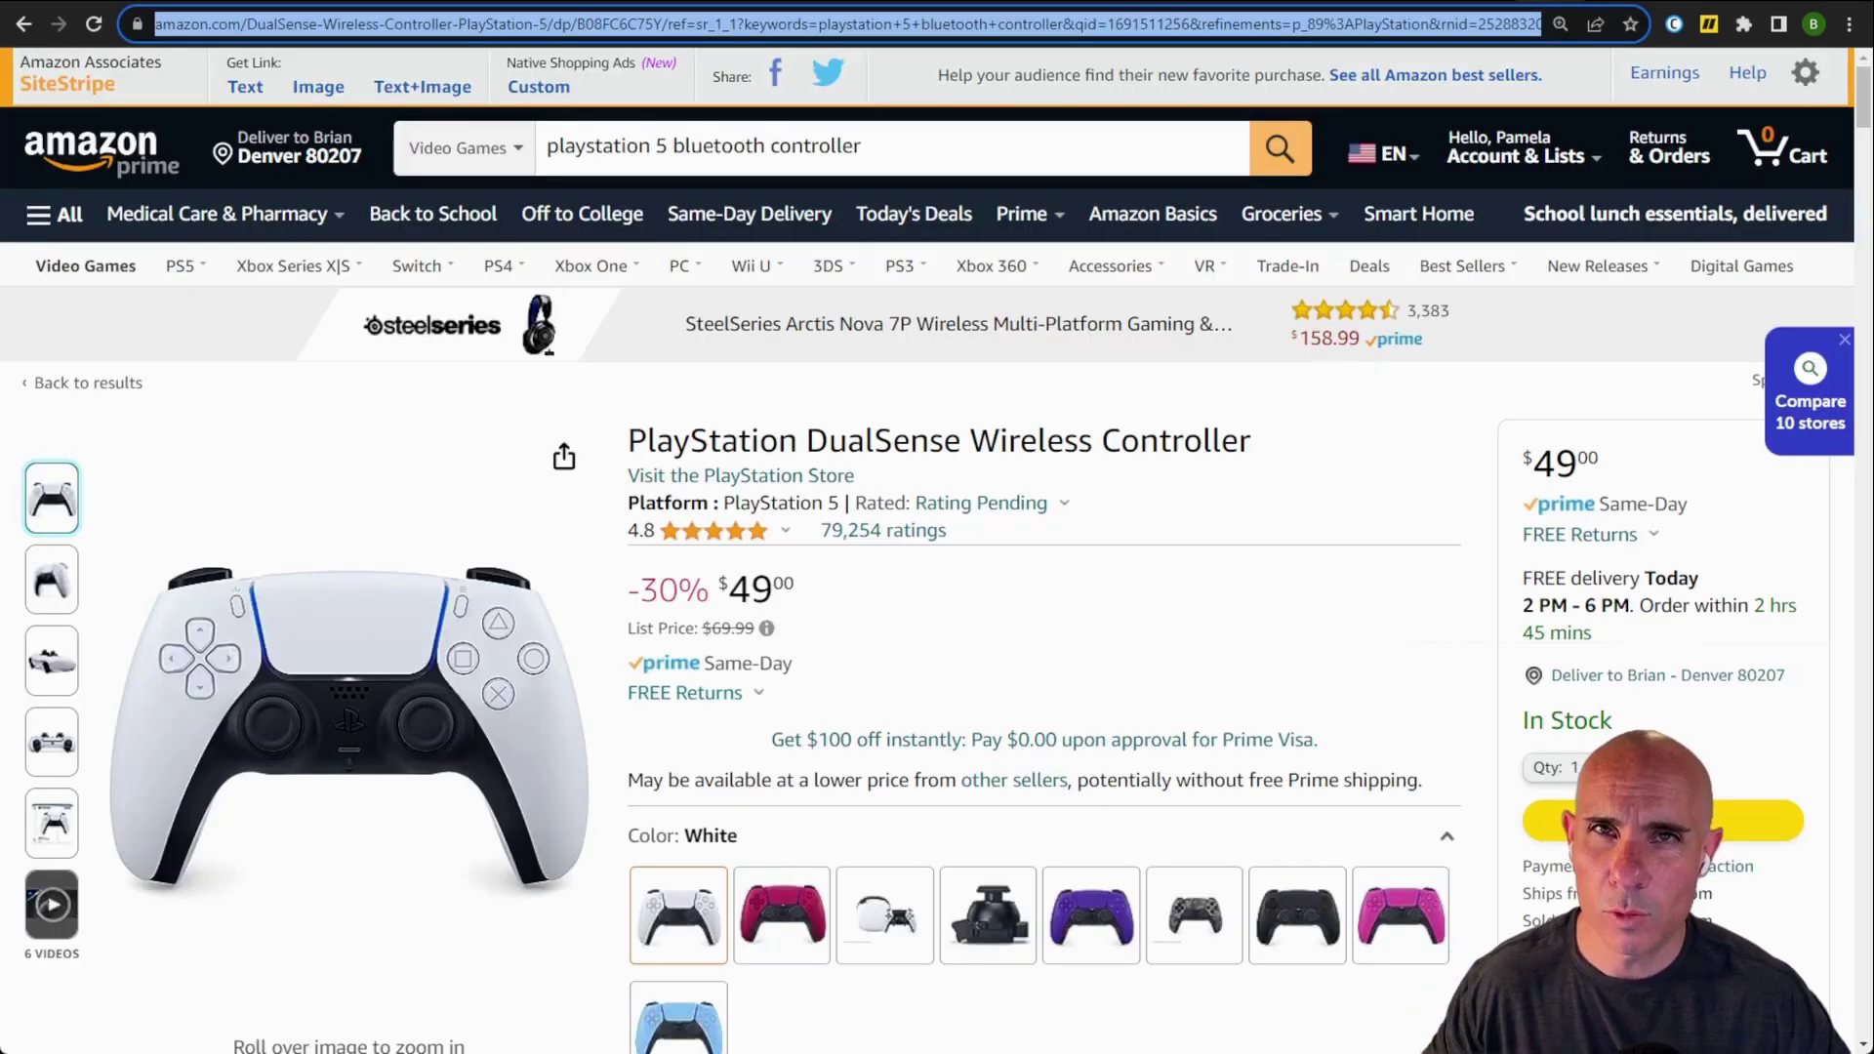
left_click_drag(859, 147, 765, 146)
key("BackSpace")
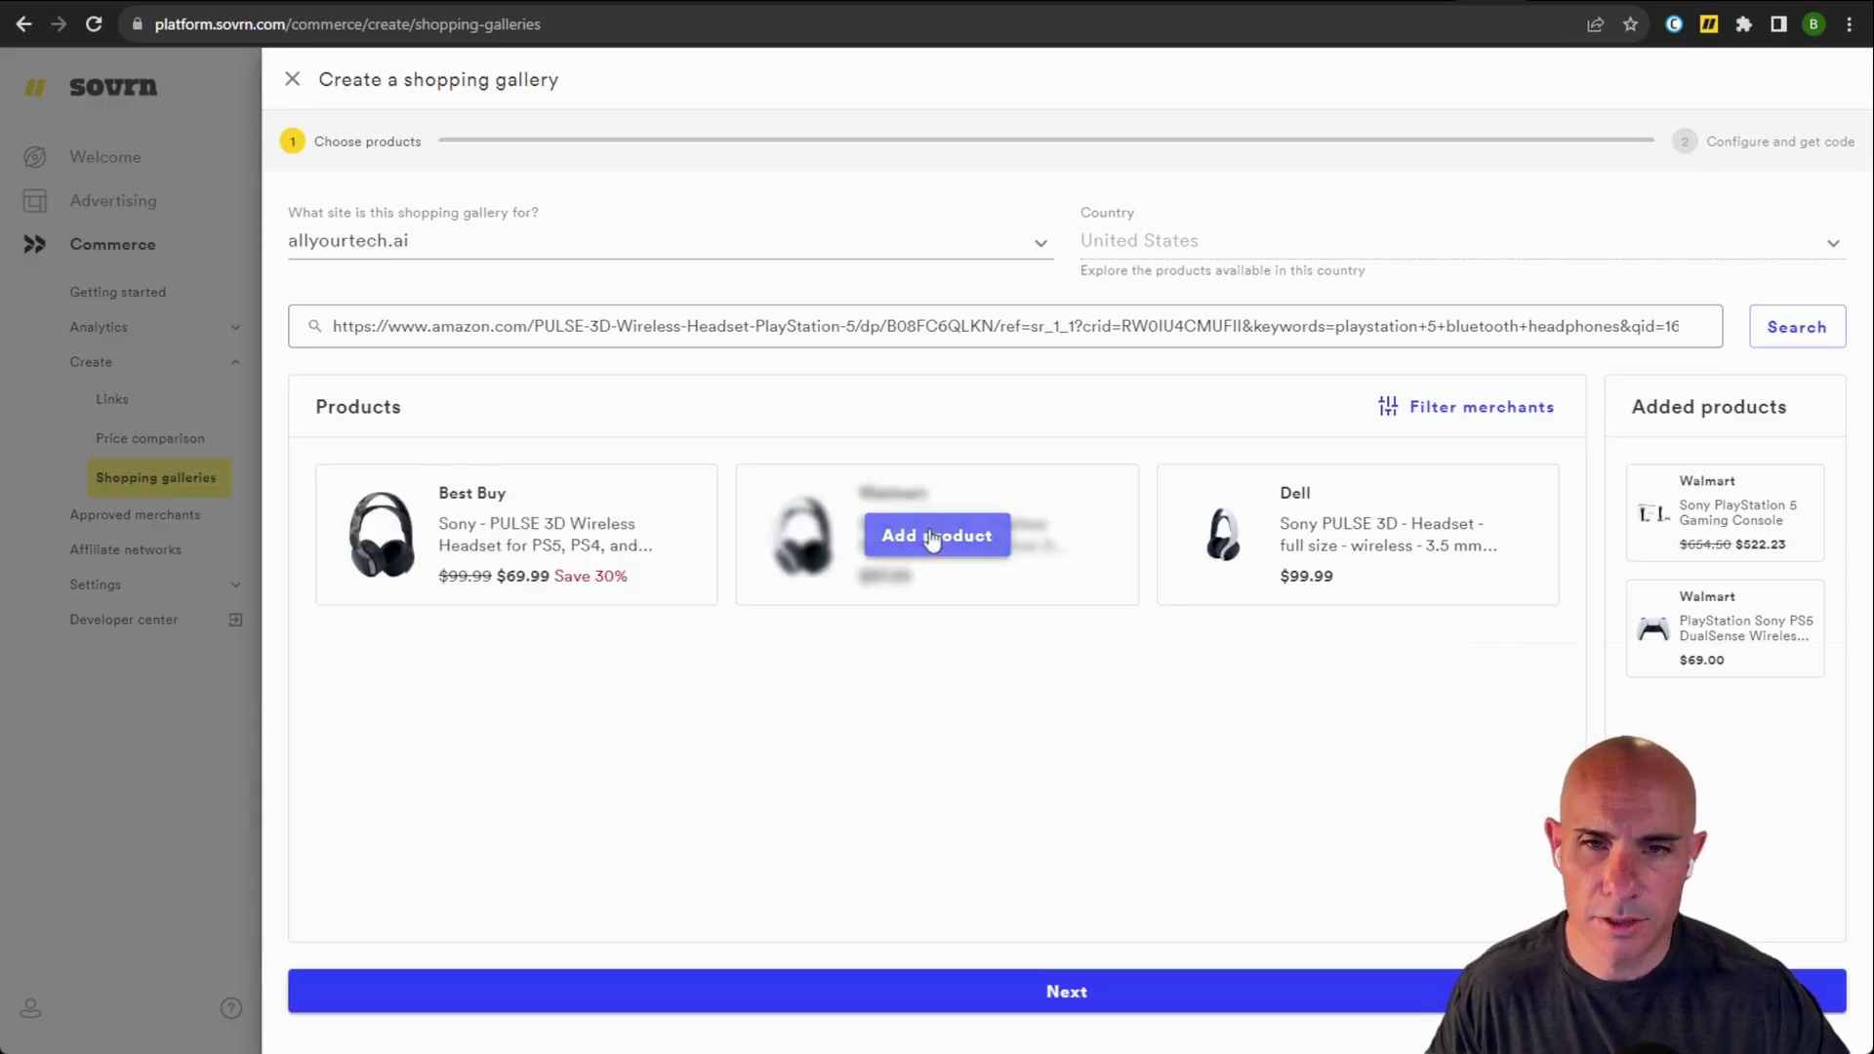
left_click(928, 535)
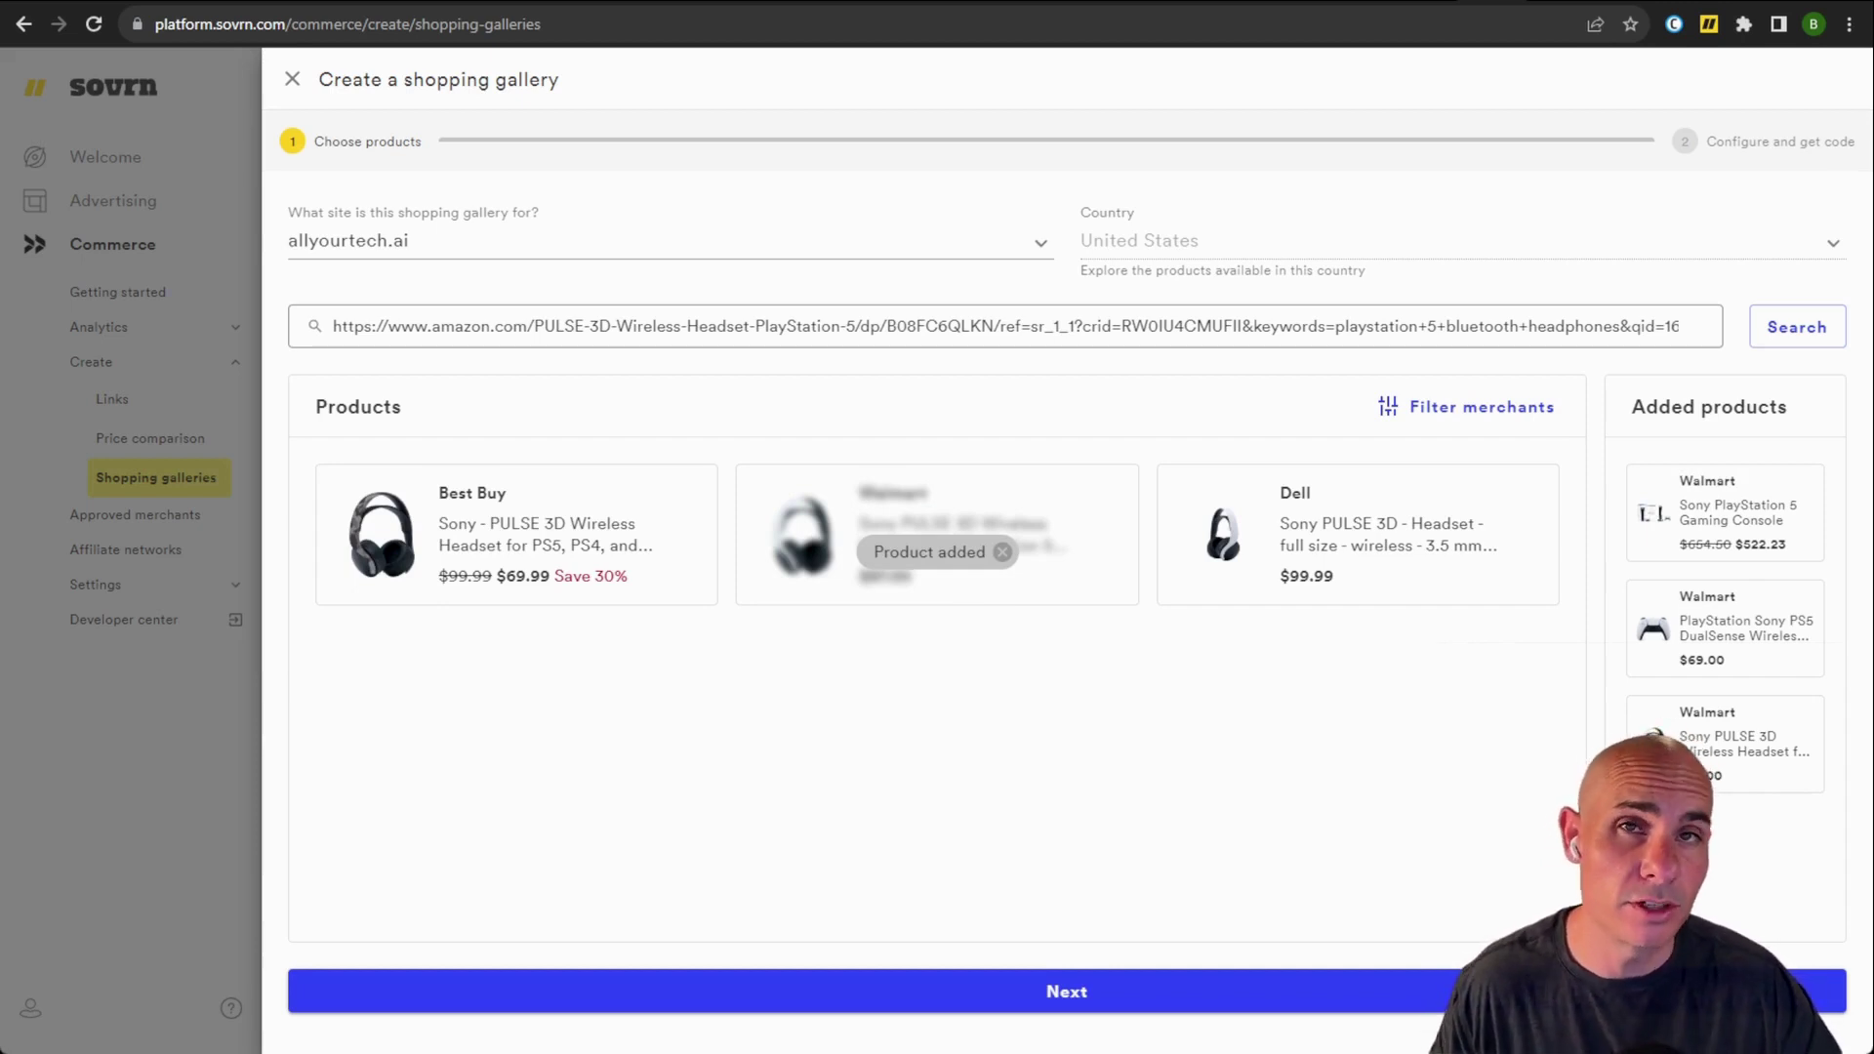
left_click(1071, 994)
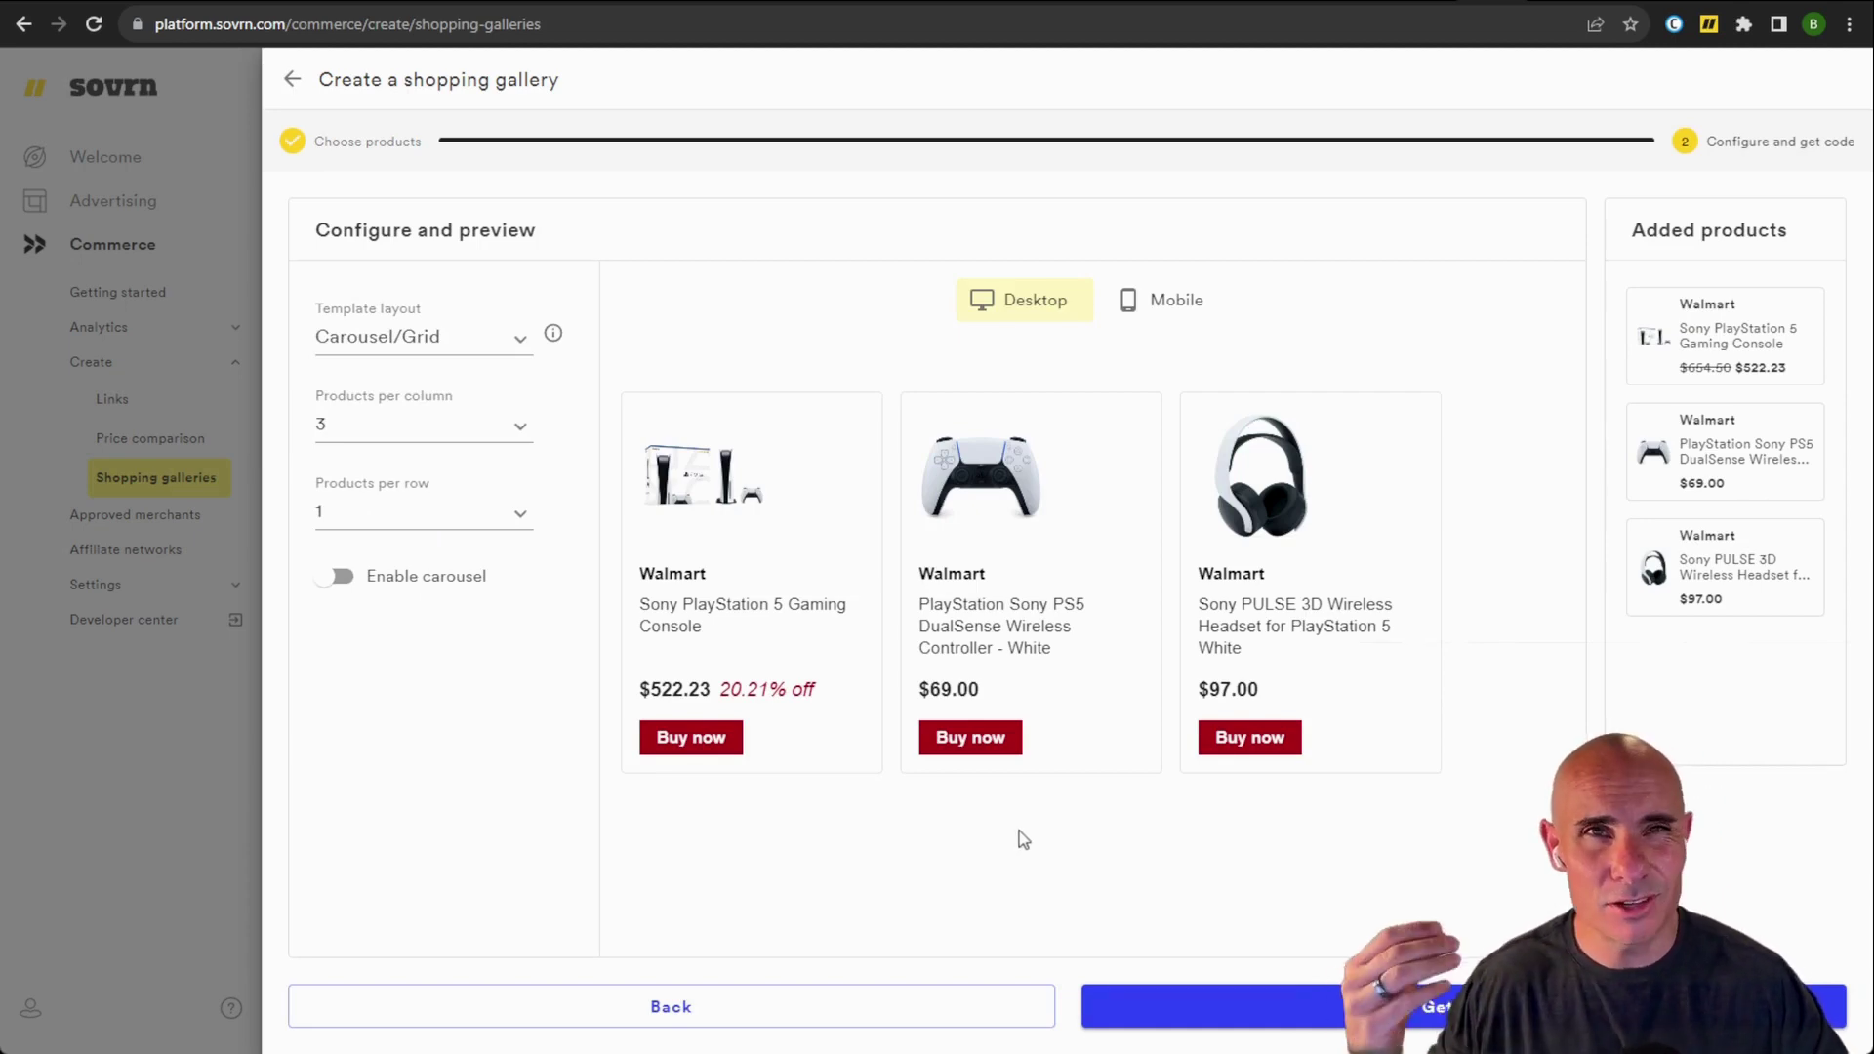
Preview the gallery in the Table template layout and switch it back to Carousel/Grid
left_click(521, 336)
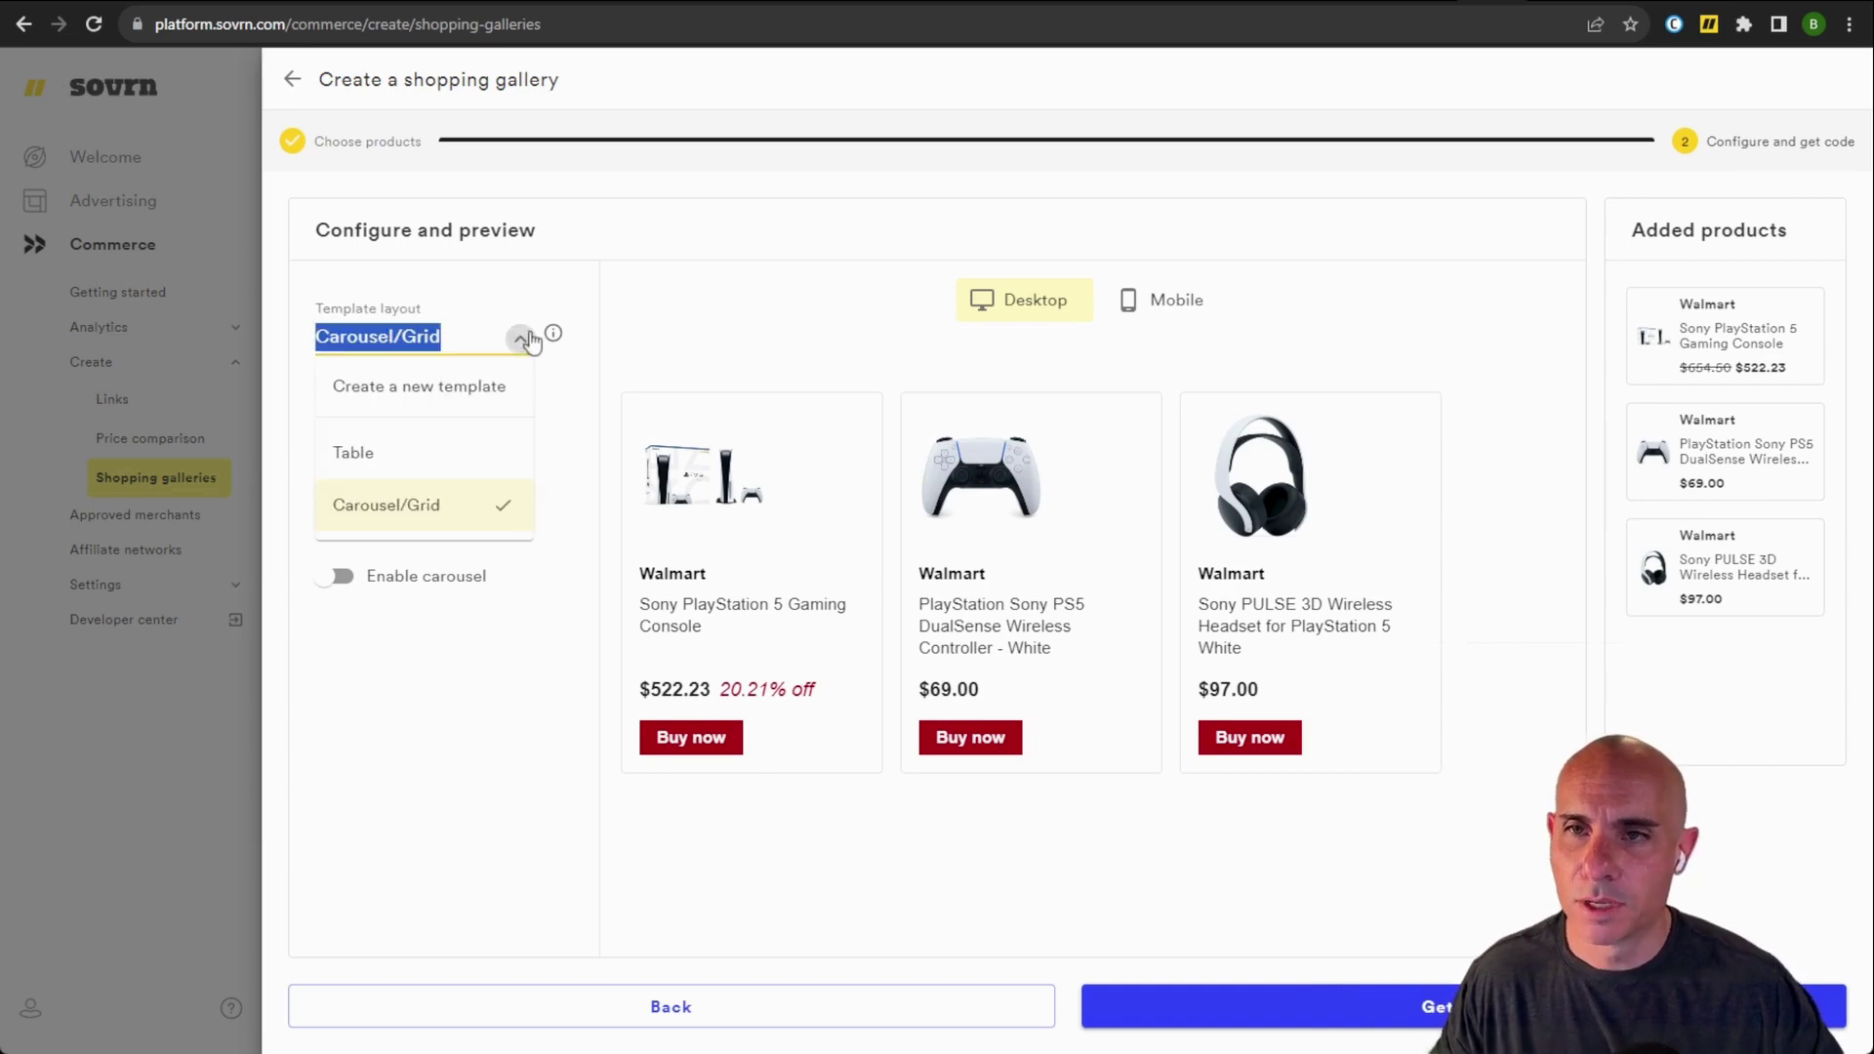
left_click(383, 457)
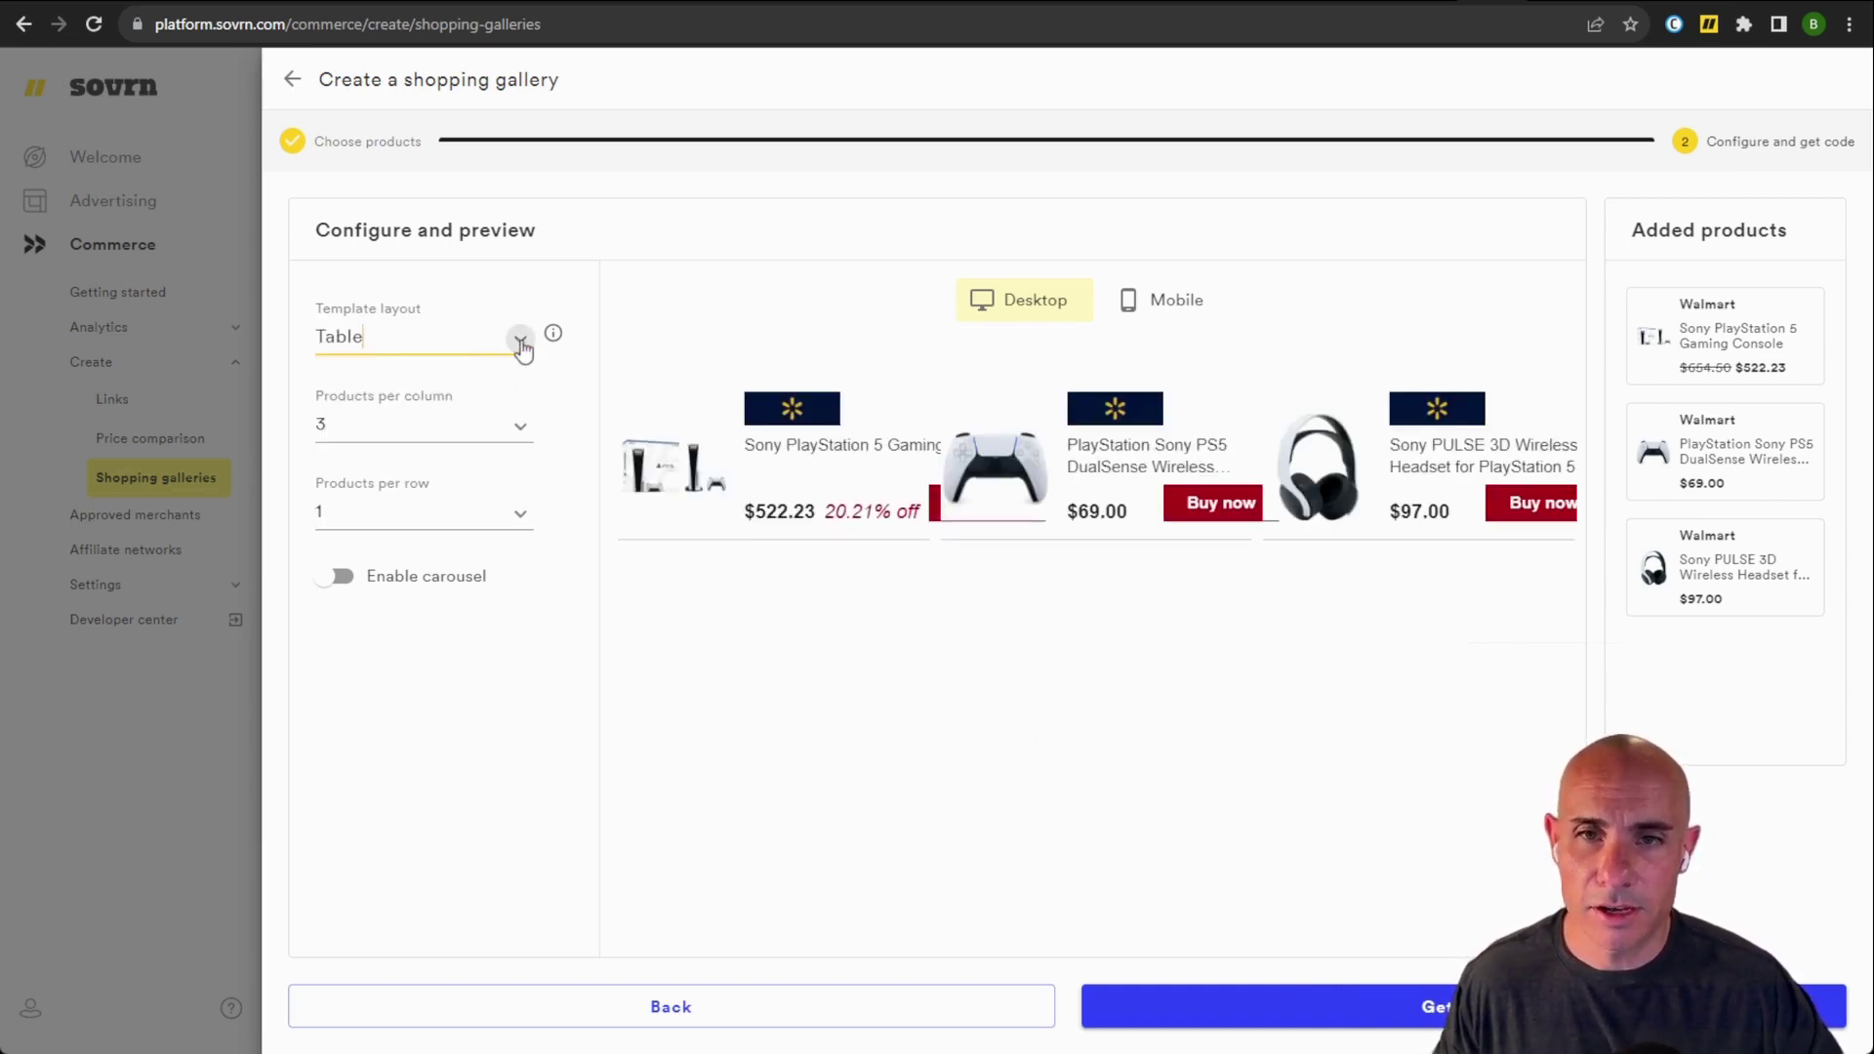
left_click(522, 344)
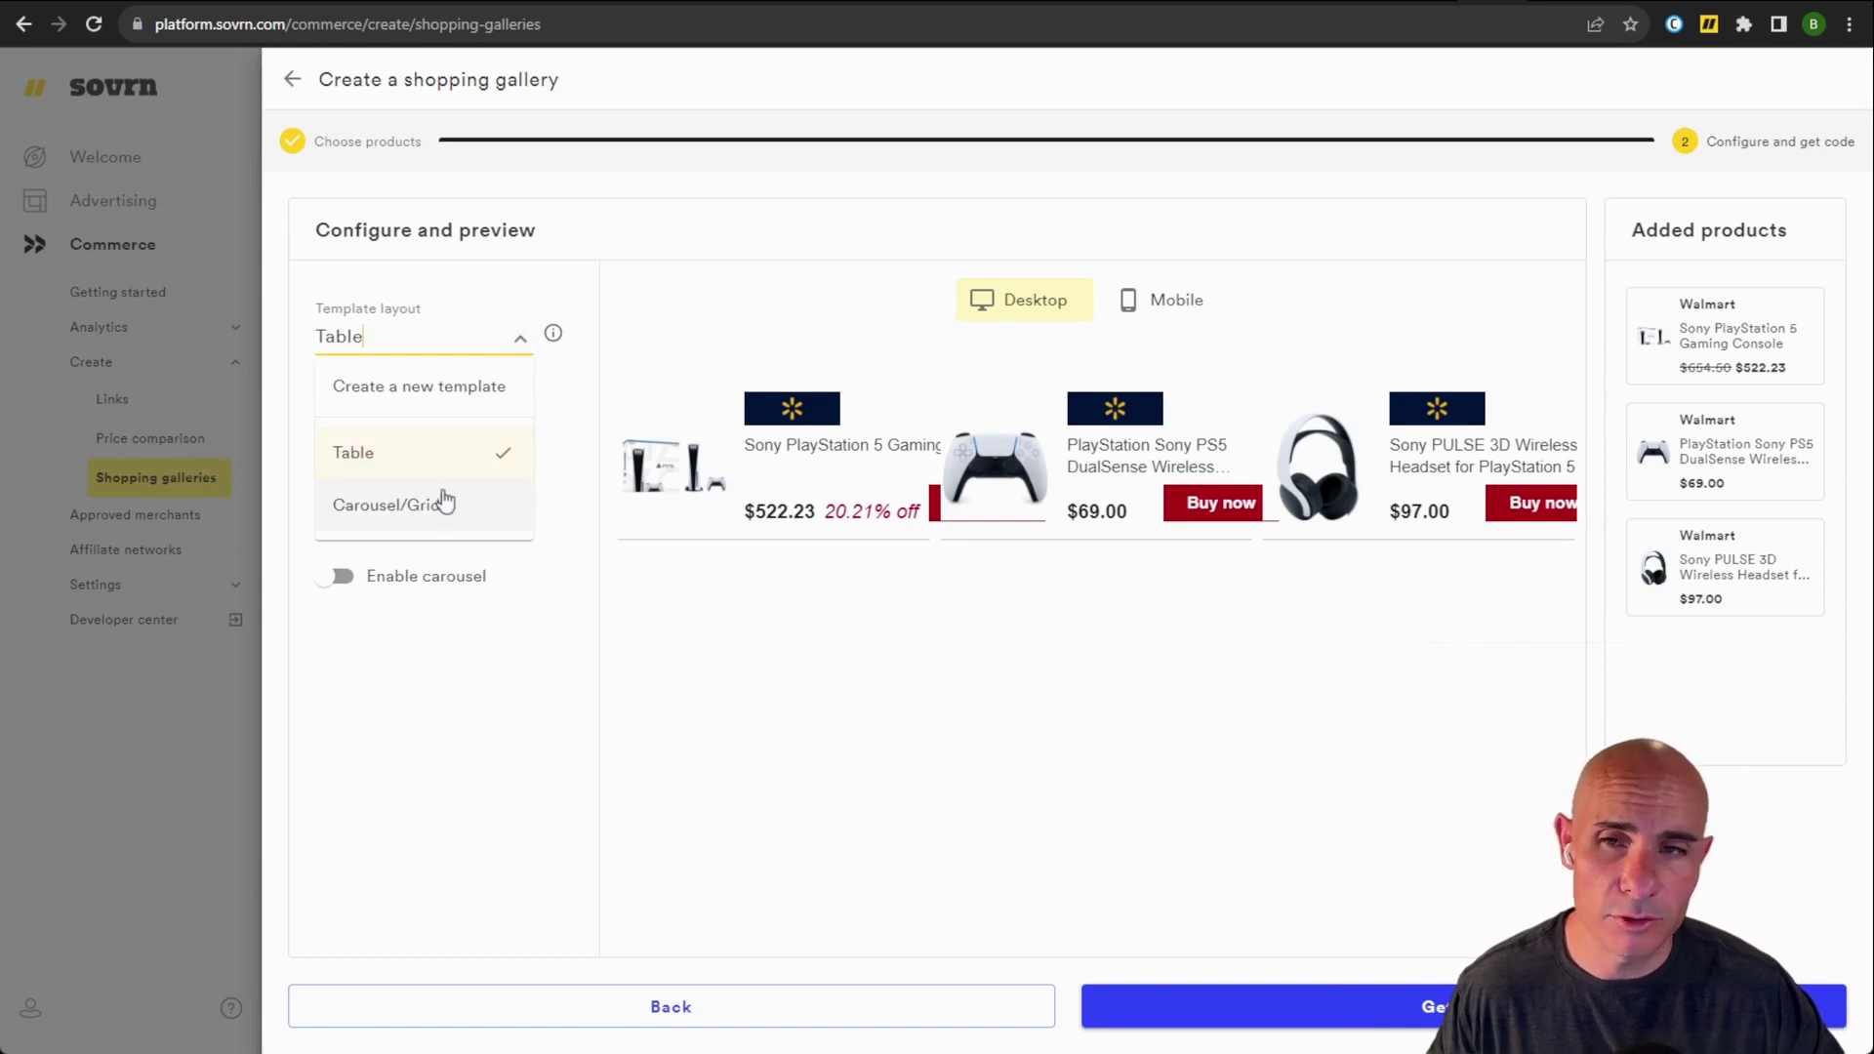
left_click(446, 502)
Try 2 products per column, test 2 products per row and return the row setting to 1
left_click(521, 429)
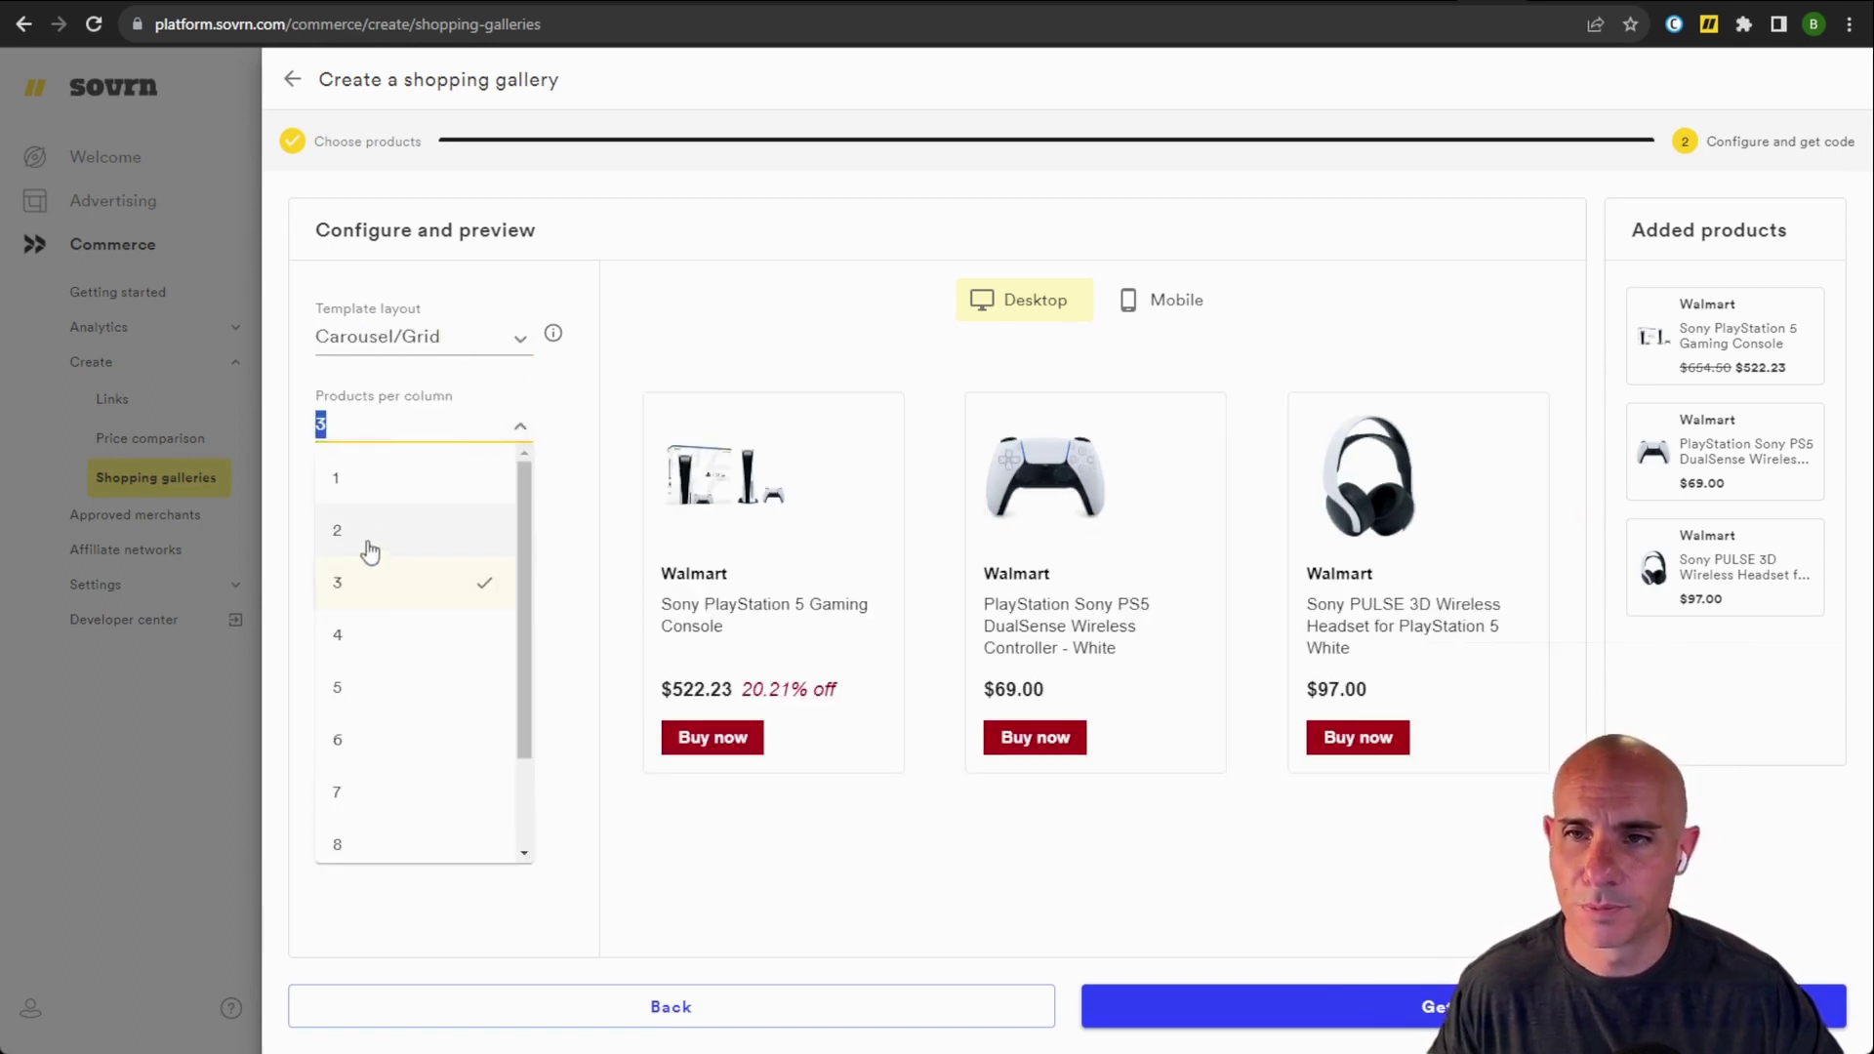
left_click(368, 530)
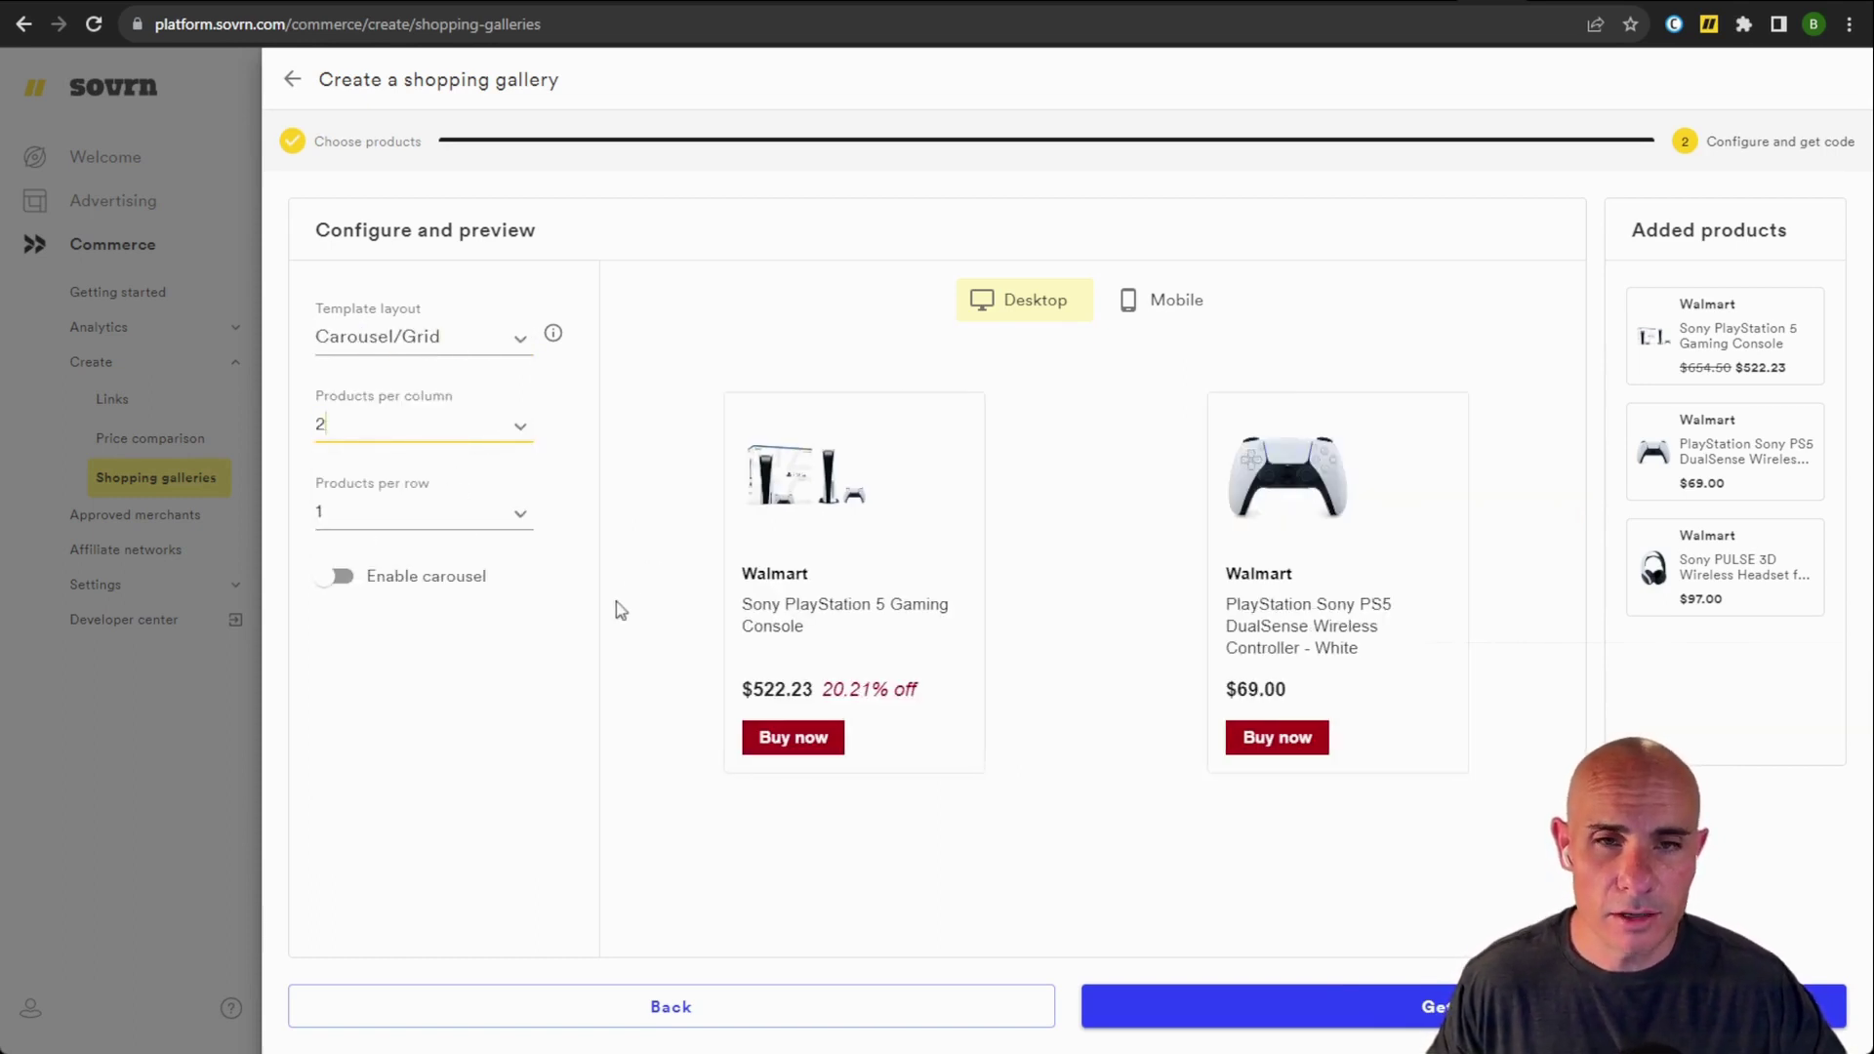
left_click(520, 515)
left_click(408, 635)
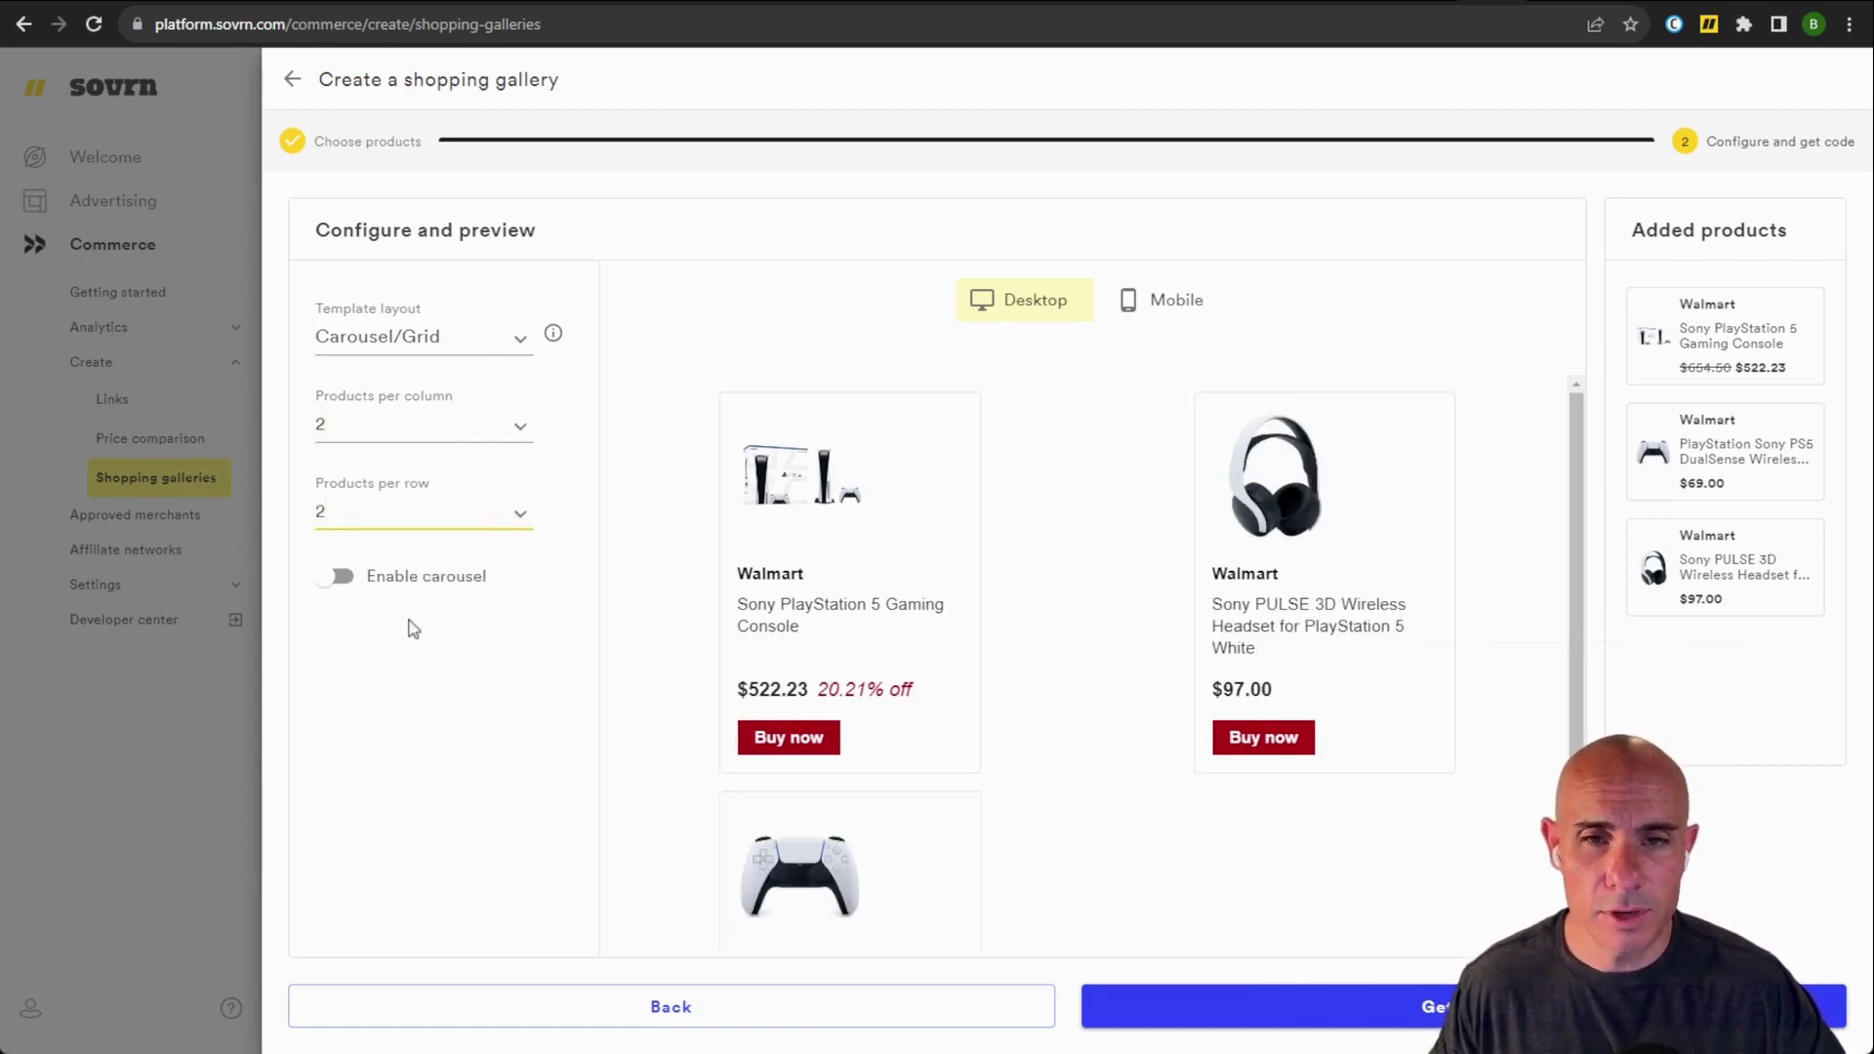
left_click(519, 514)
left_click(380, 584)
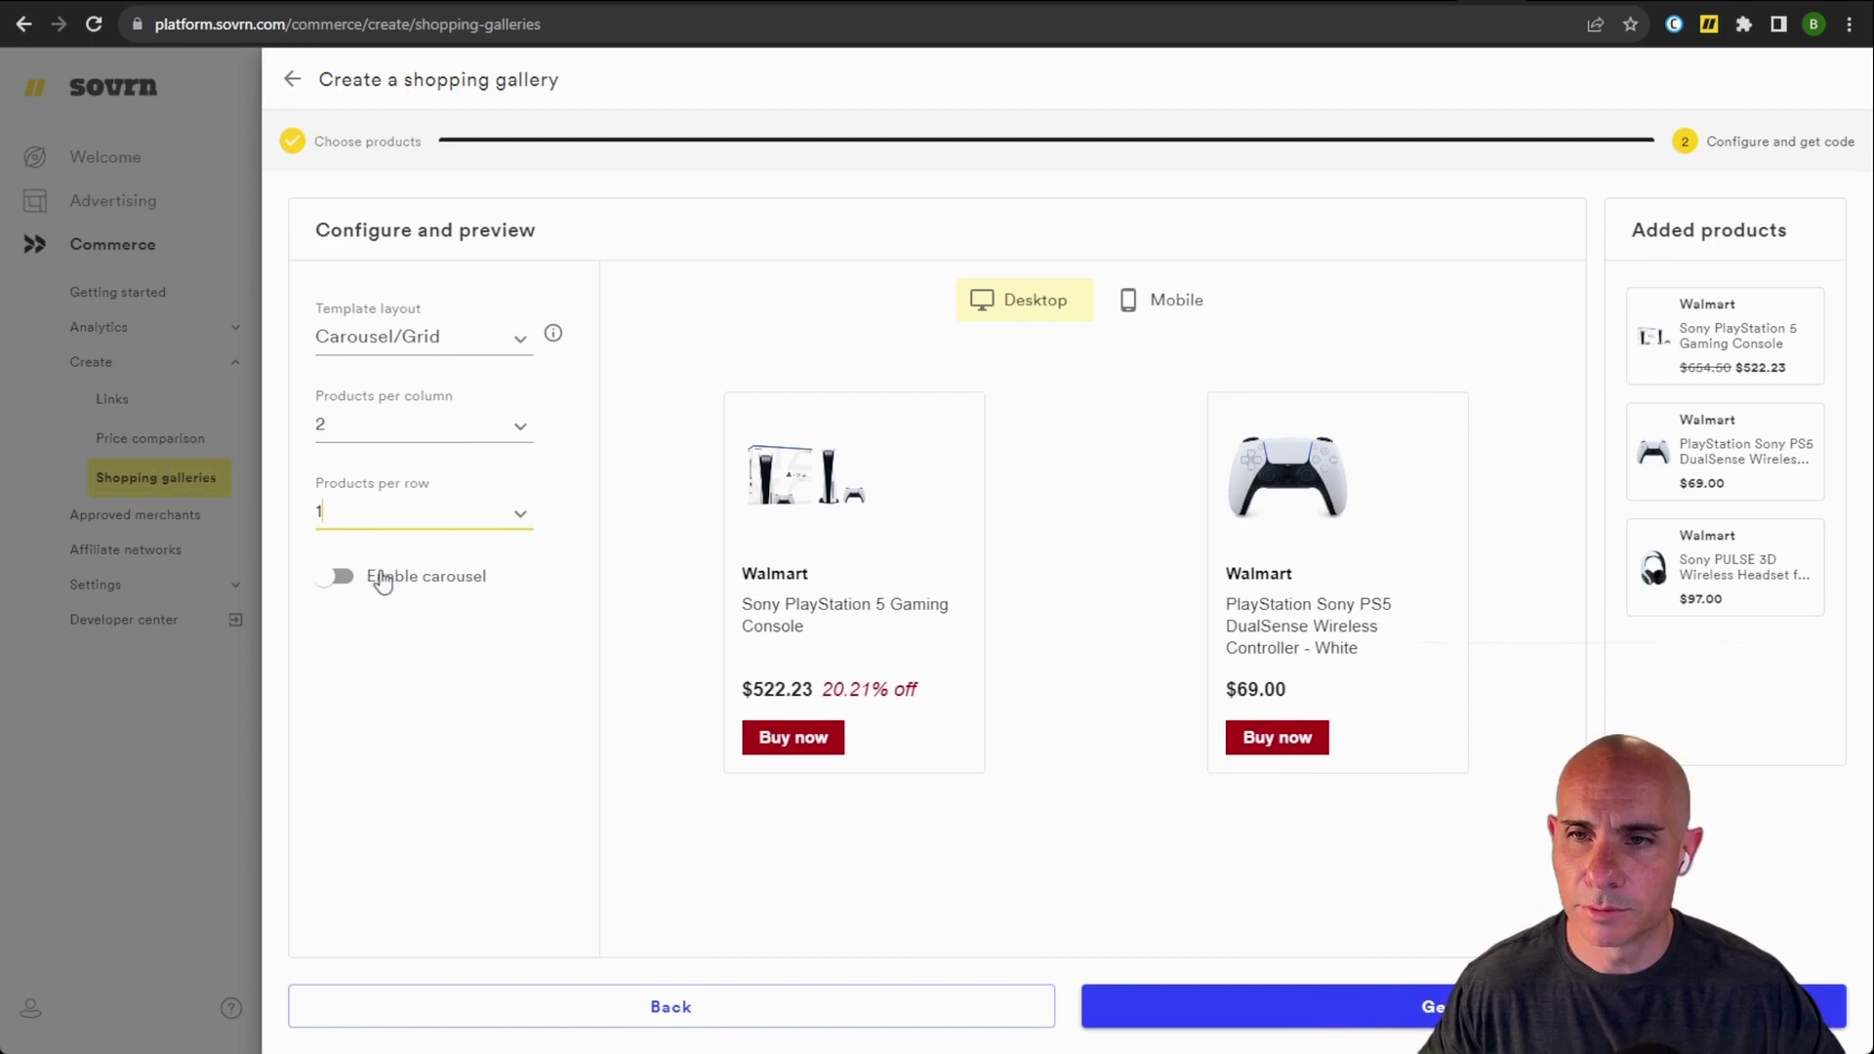
Enable the carousel for the gallery and page its preview forward and back
left_click(335, 577)
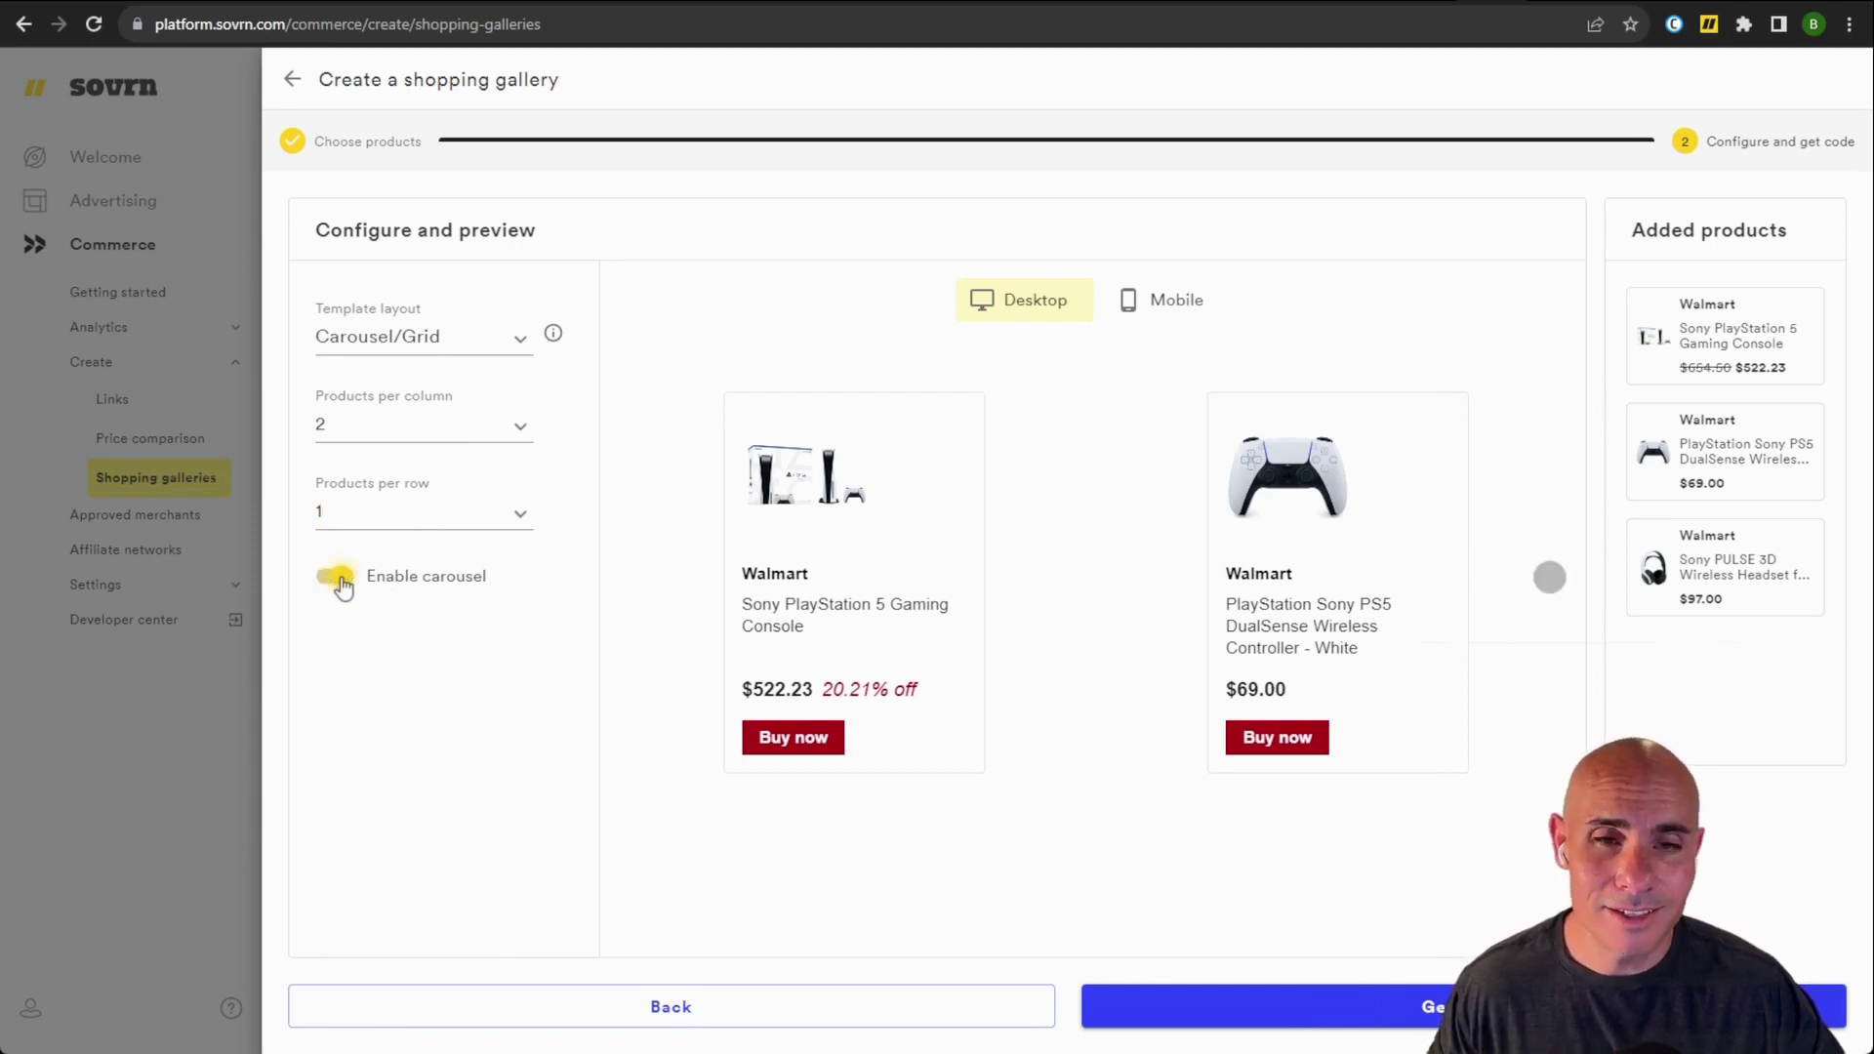
left_click(1549, 578)
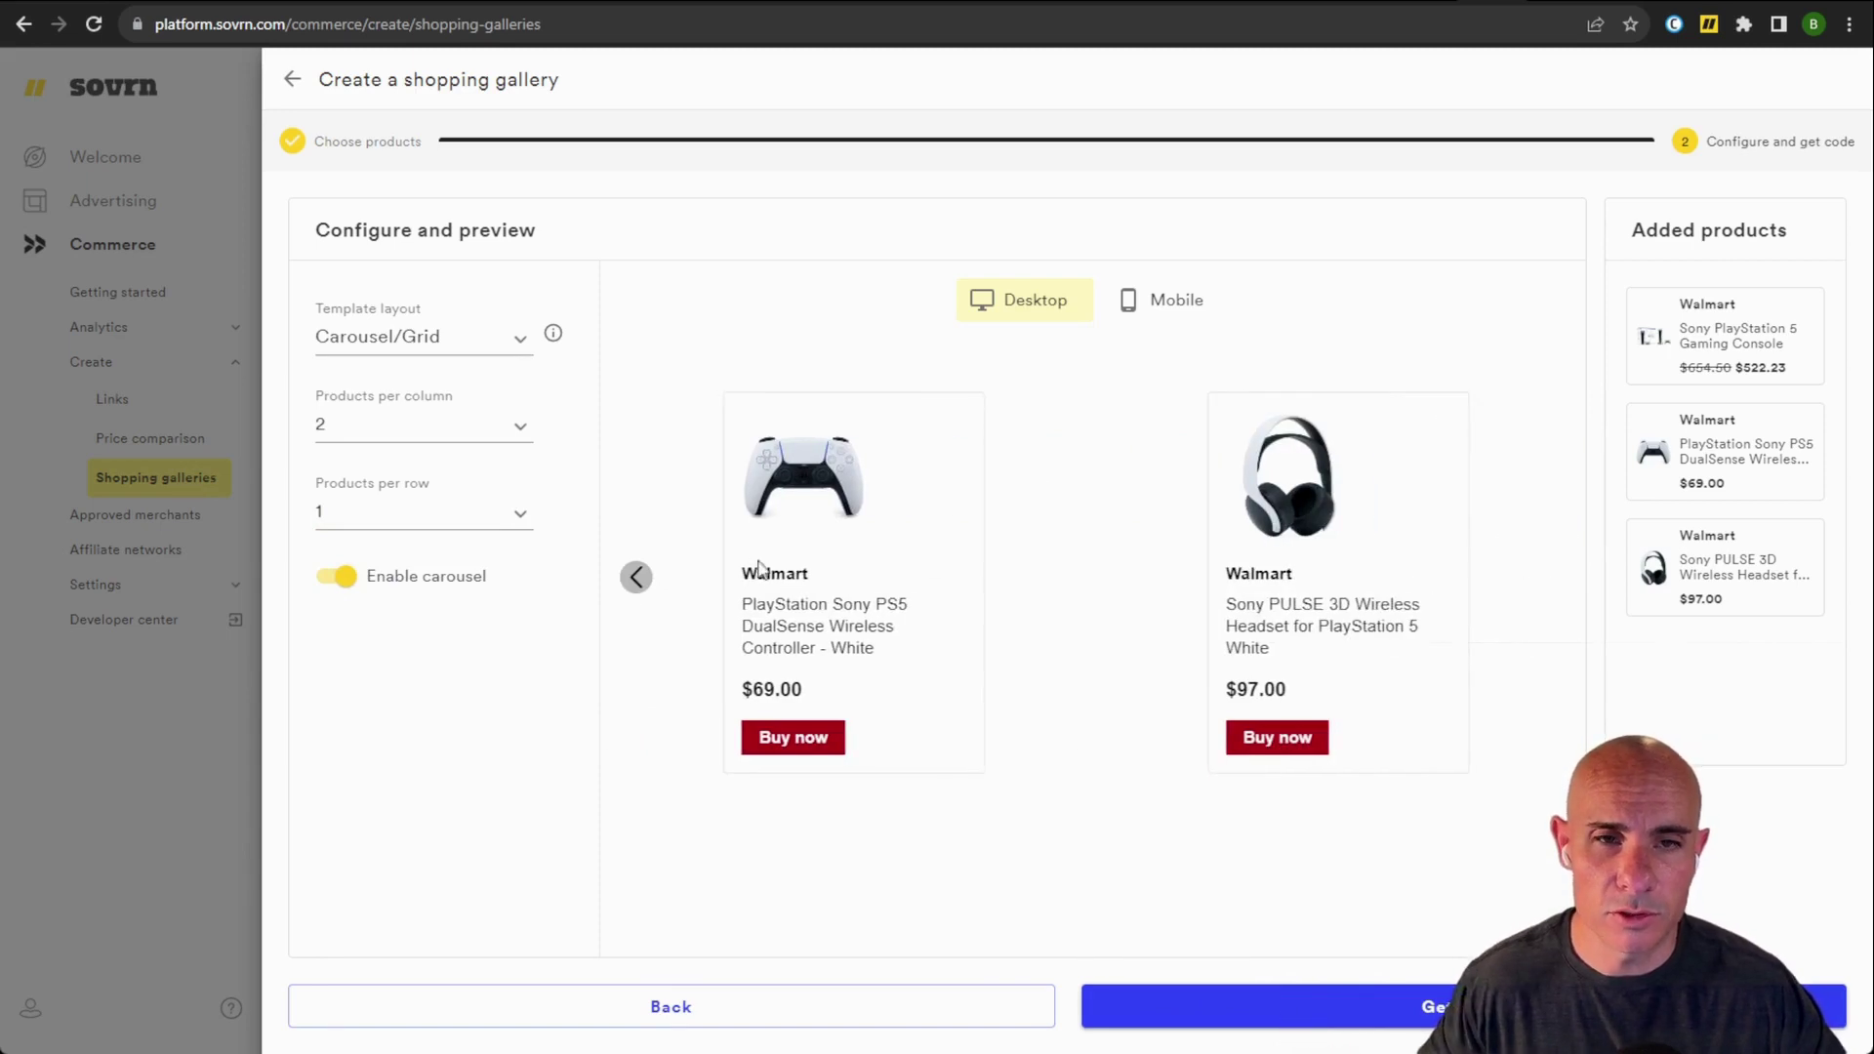
left_click(636, 577)
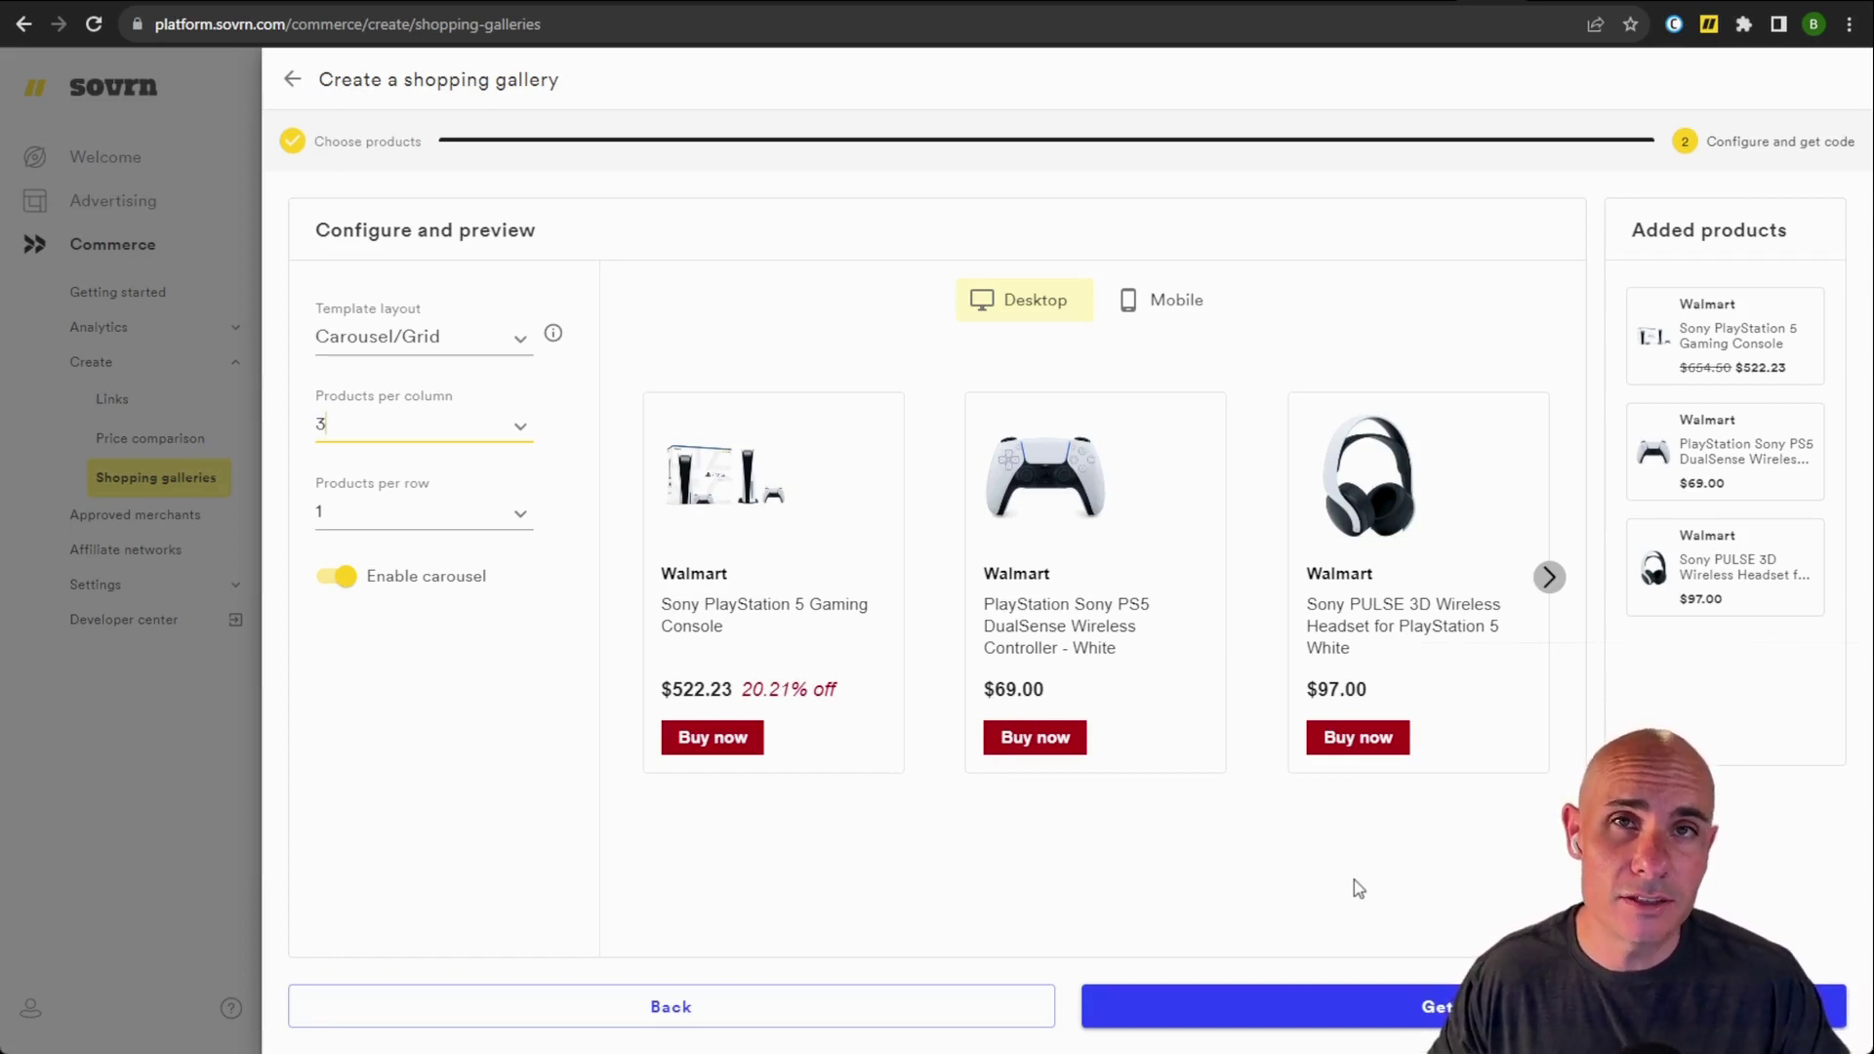
Request the gallery code and save the shopping gallery under the name "playstation 5"
left_click(1484, 1007)
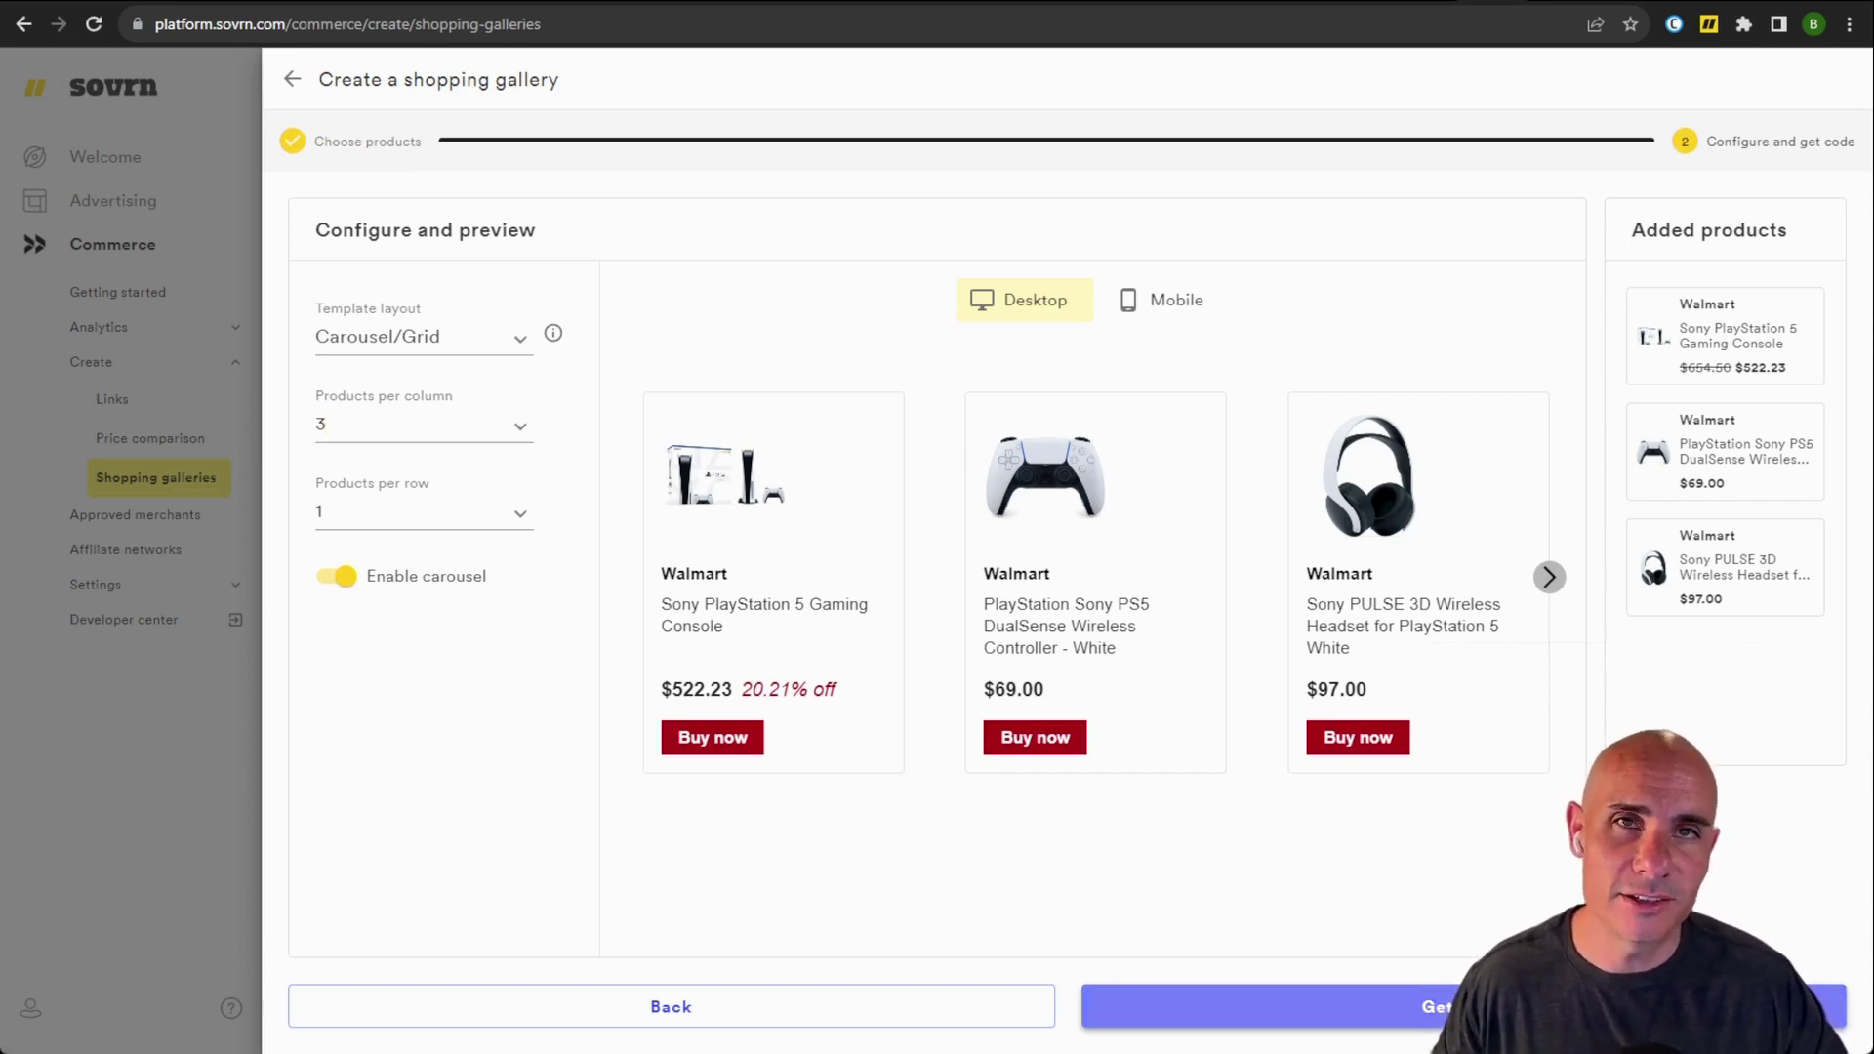
left_click(1484, 1006)
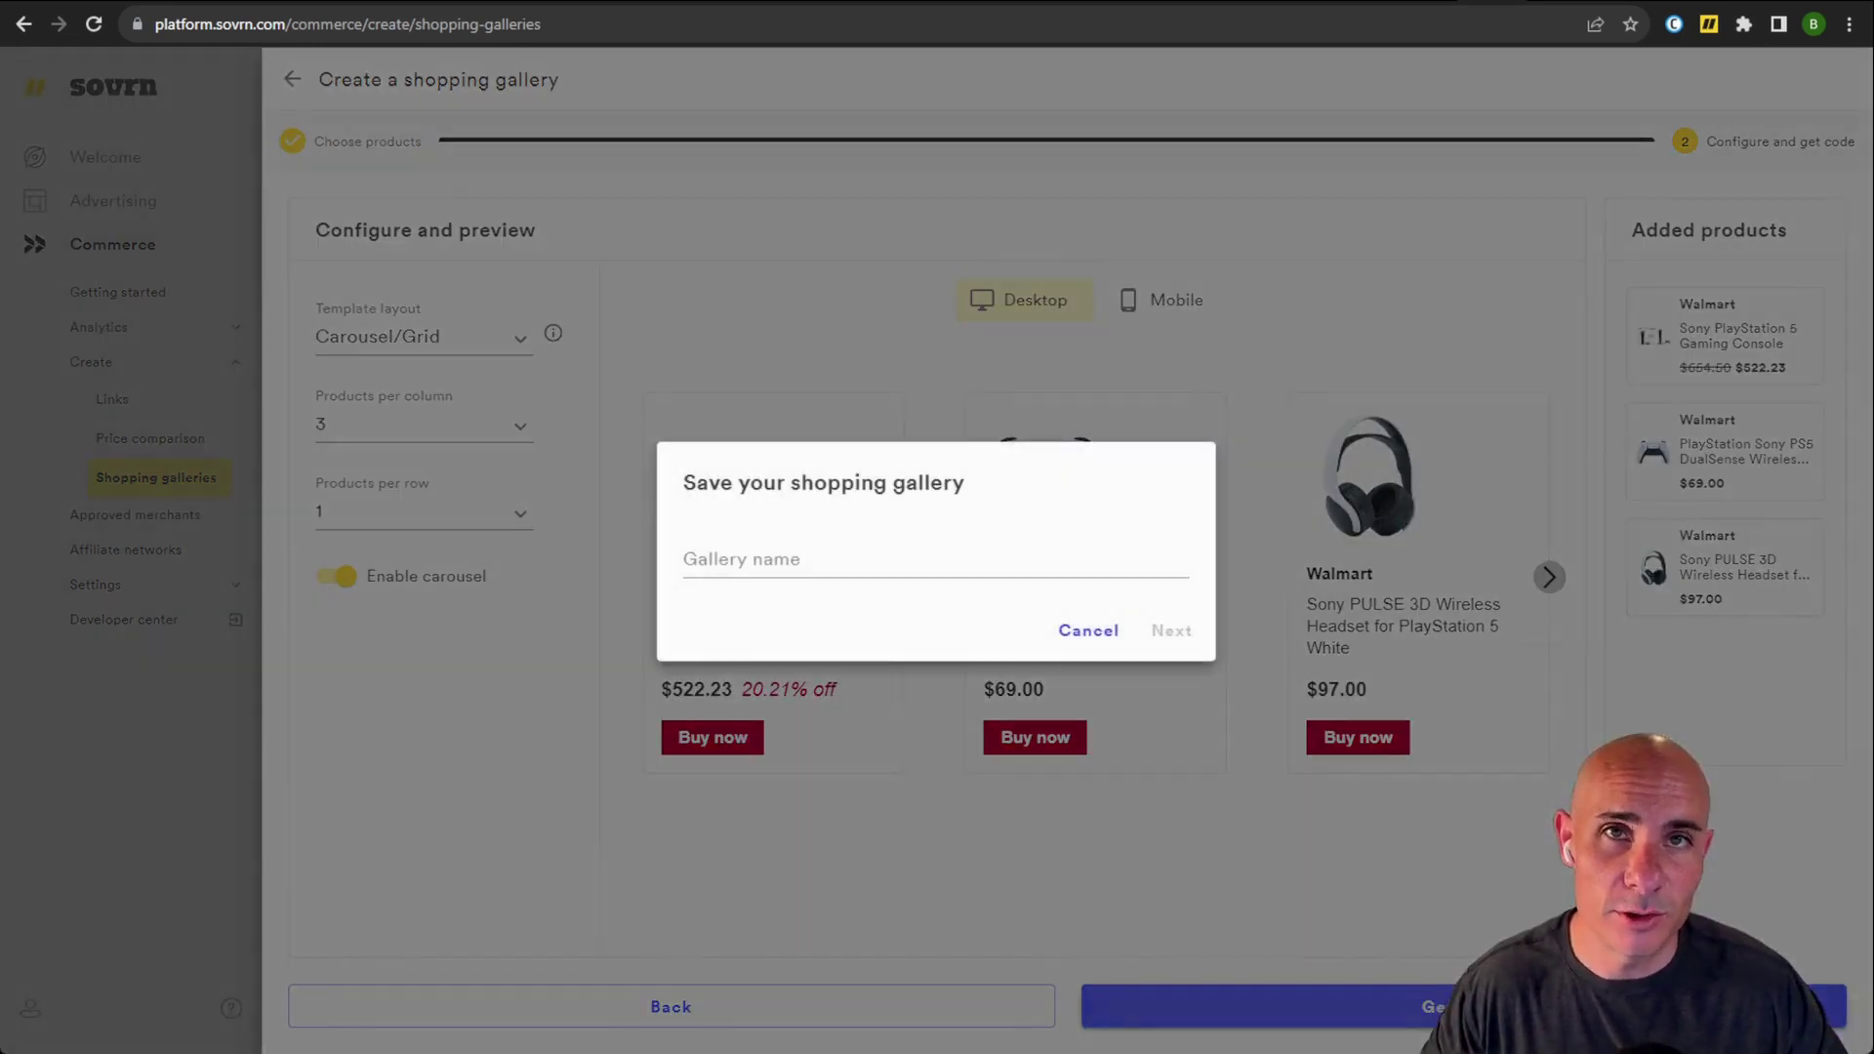
left_click(899, 563)
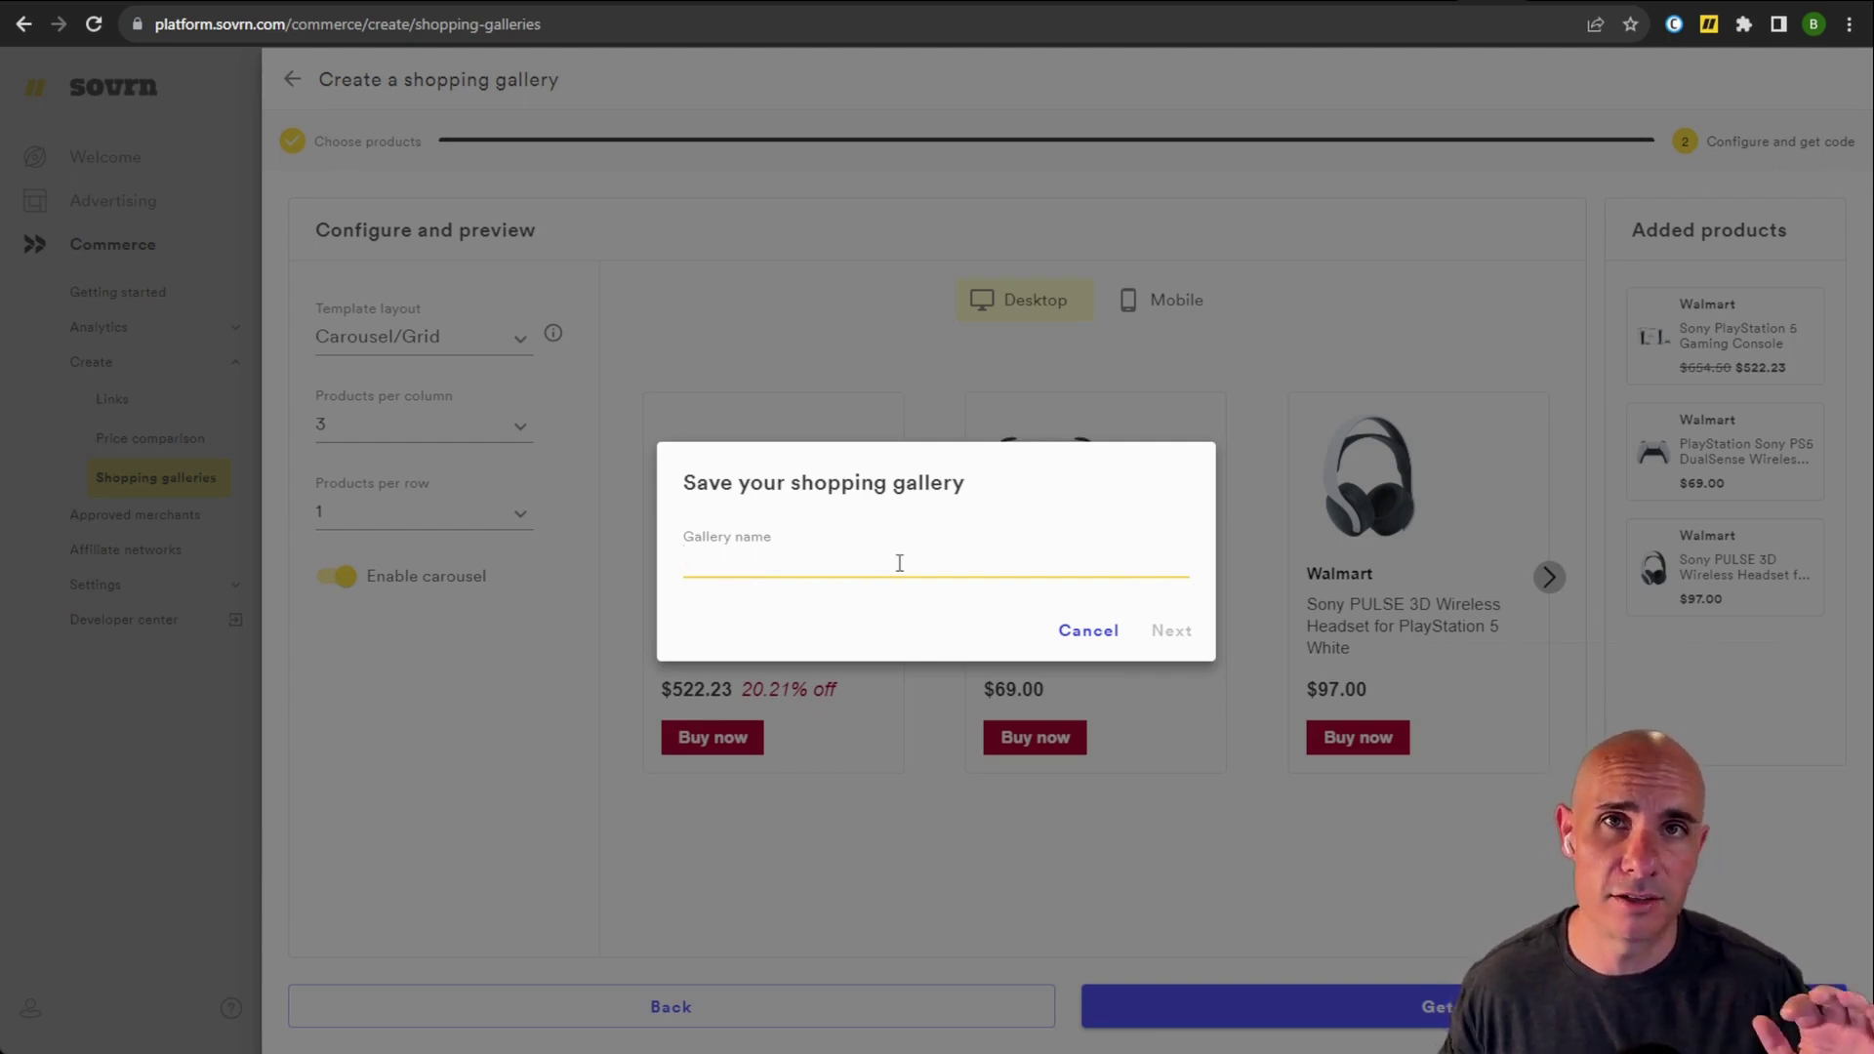
type("playstation 5")
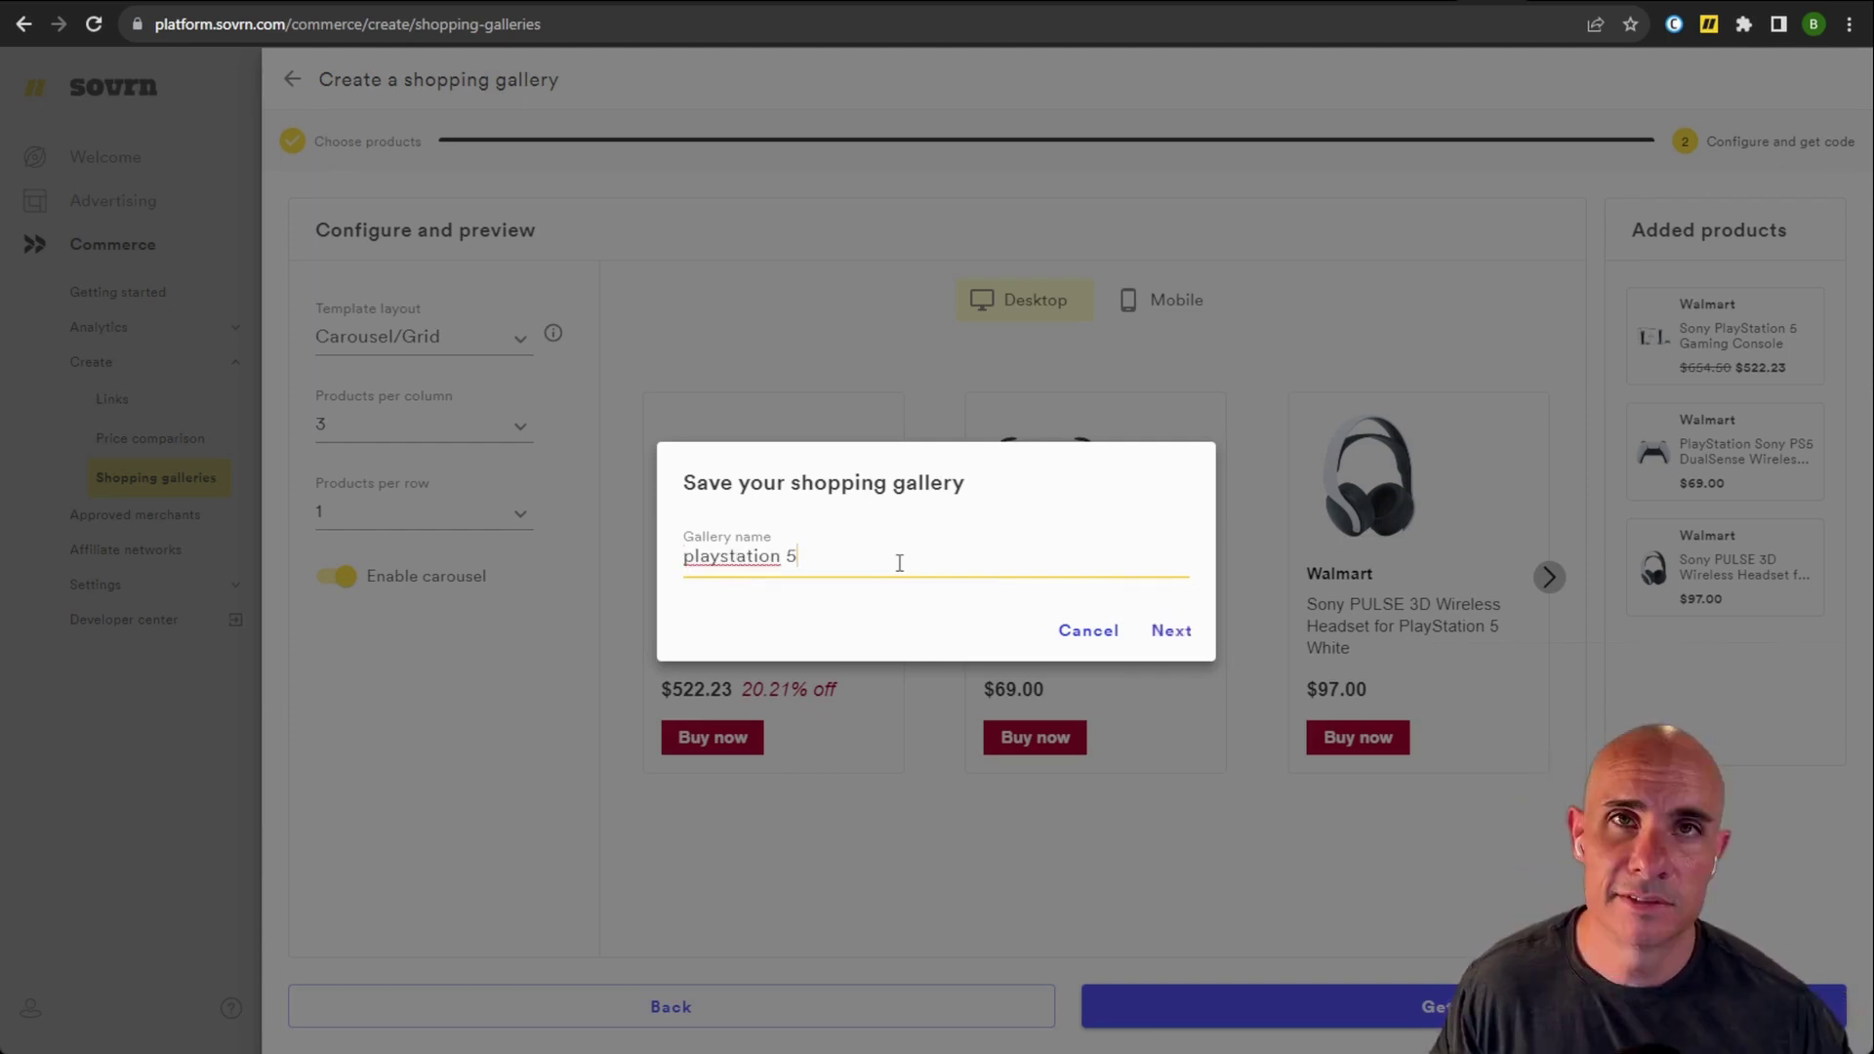
left_click(1172, 631)
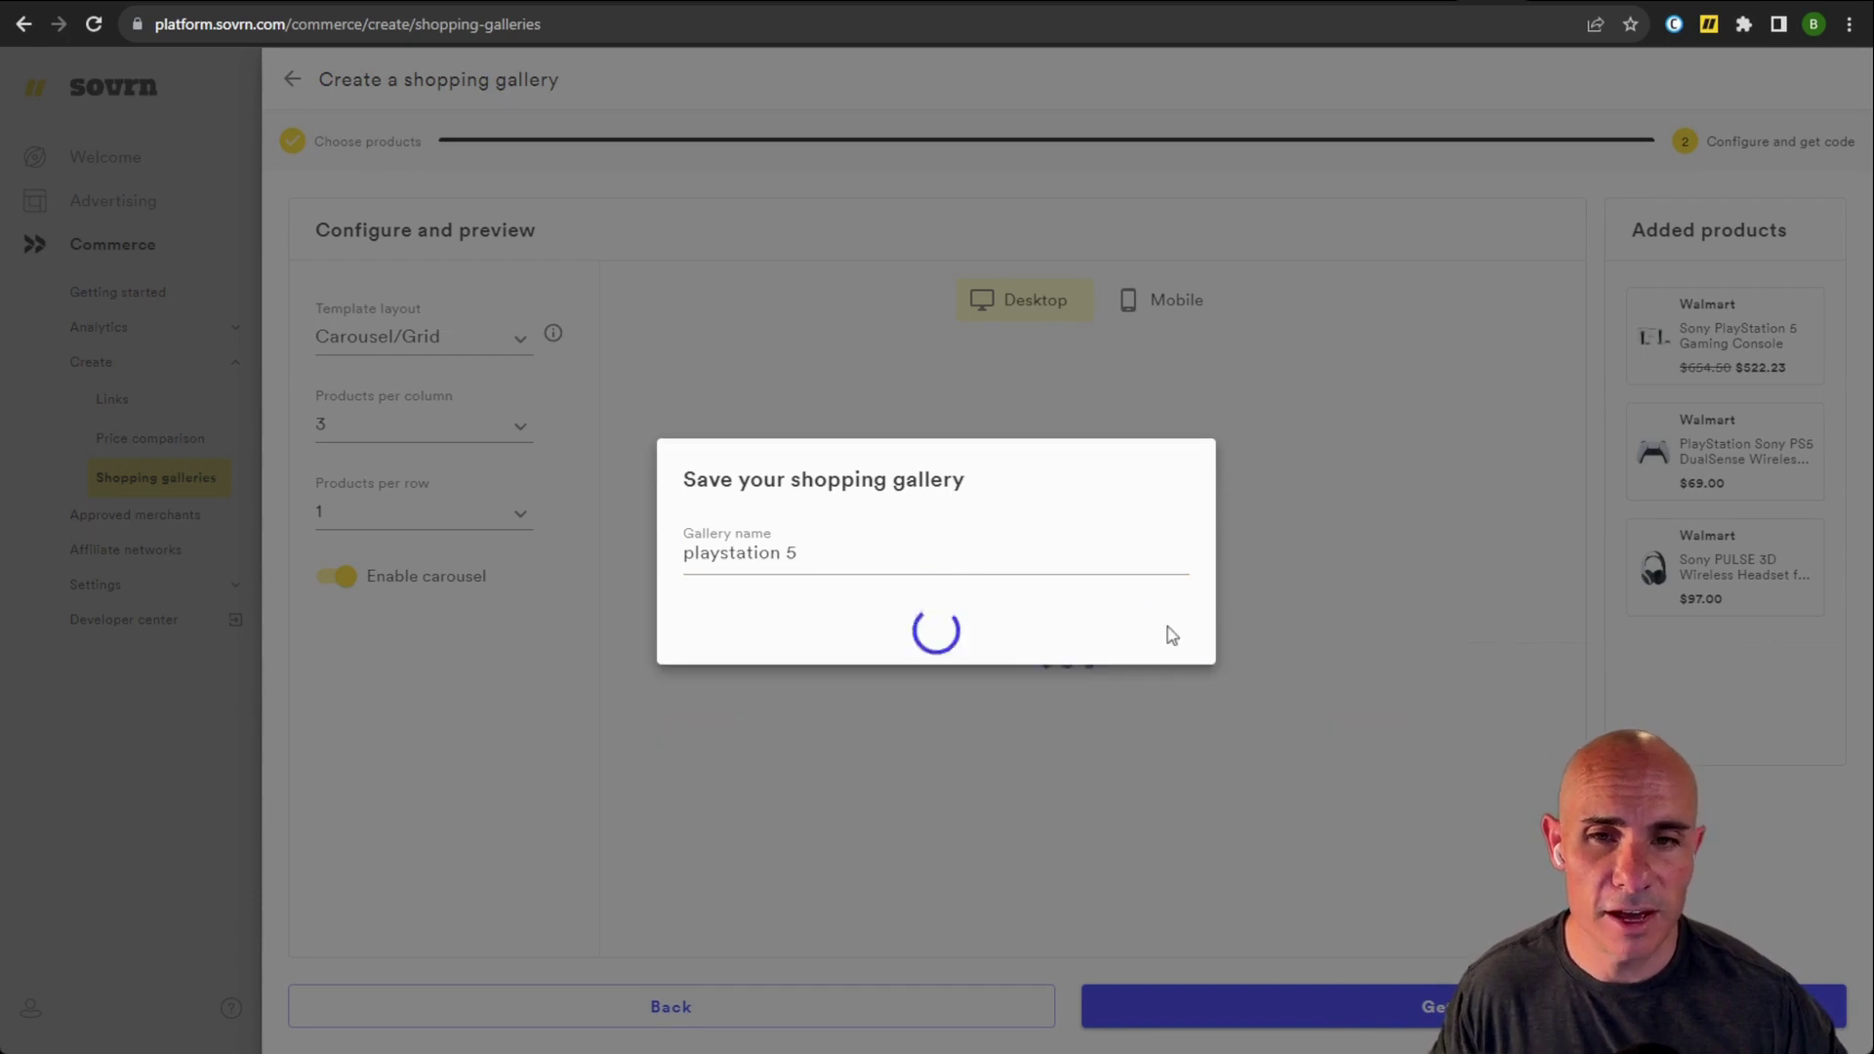
Copy the shopping gallery code, view the Commerce JavaScript and finish the gallery
left_click(1196, 585)
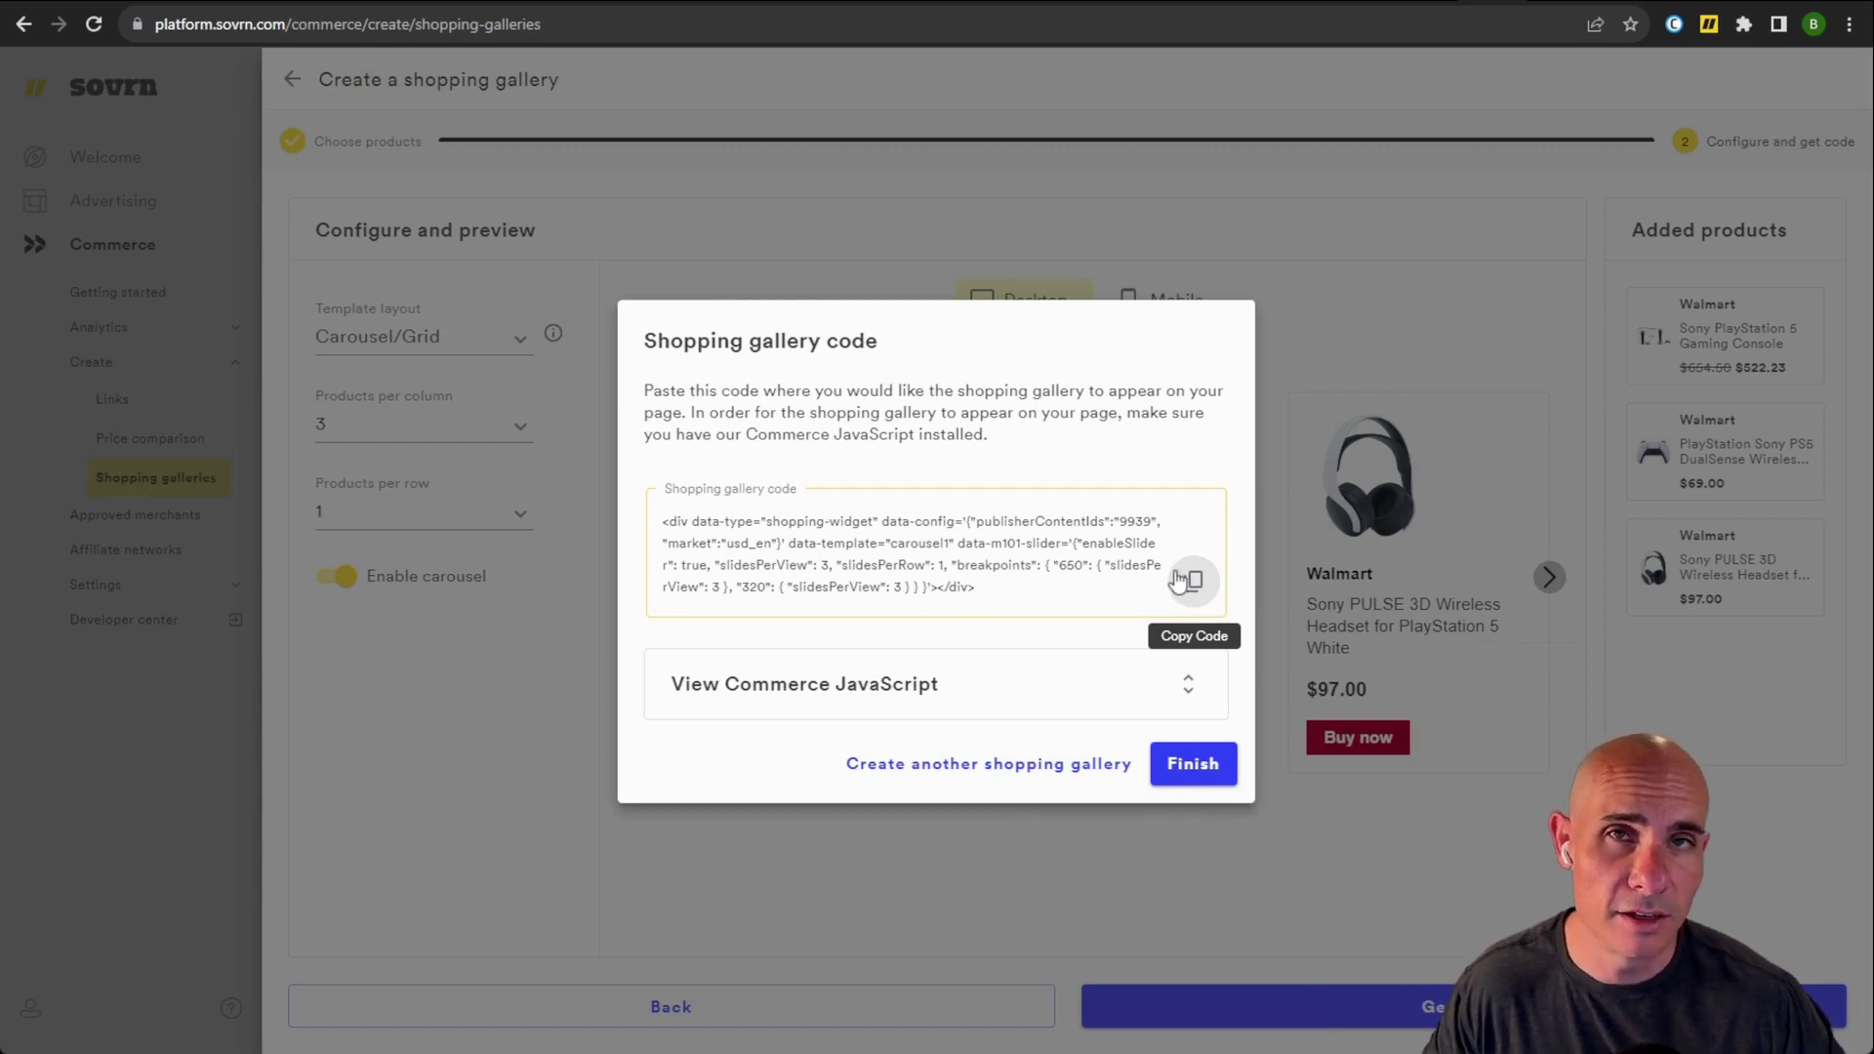
left_click(1037, 691)
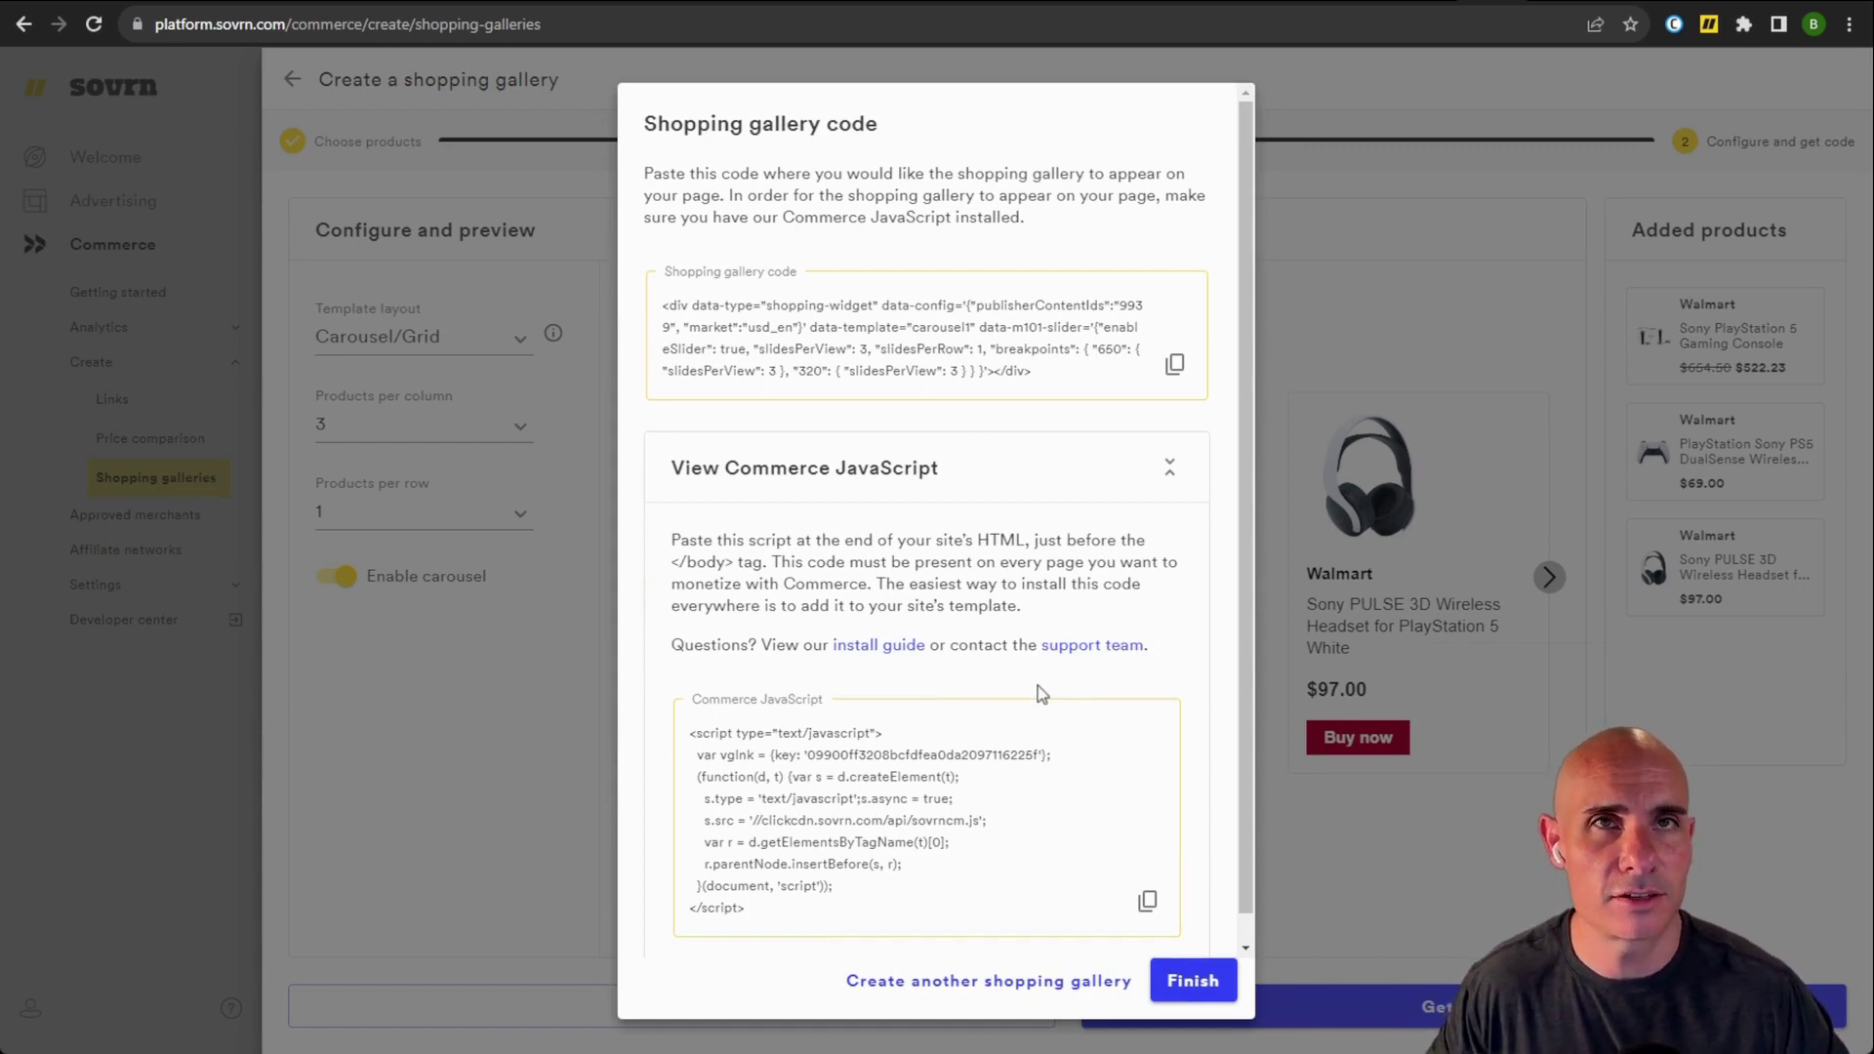
left_click(1193, 979)
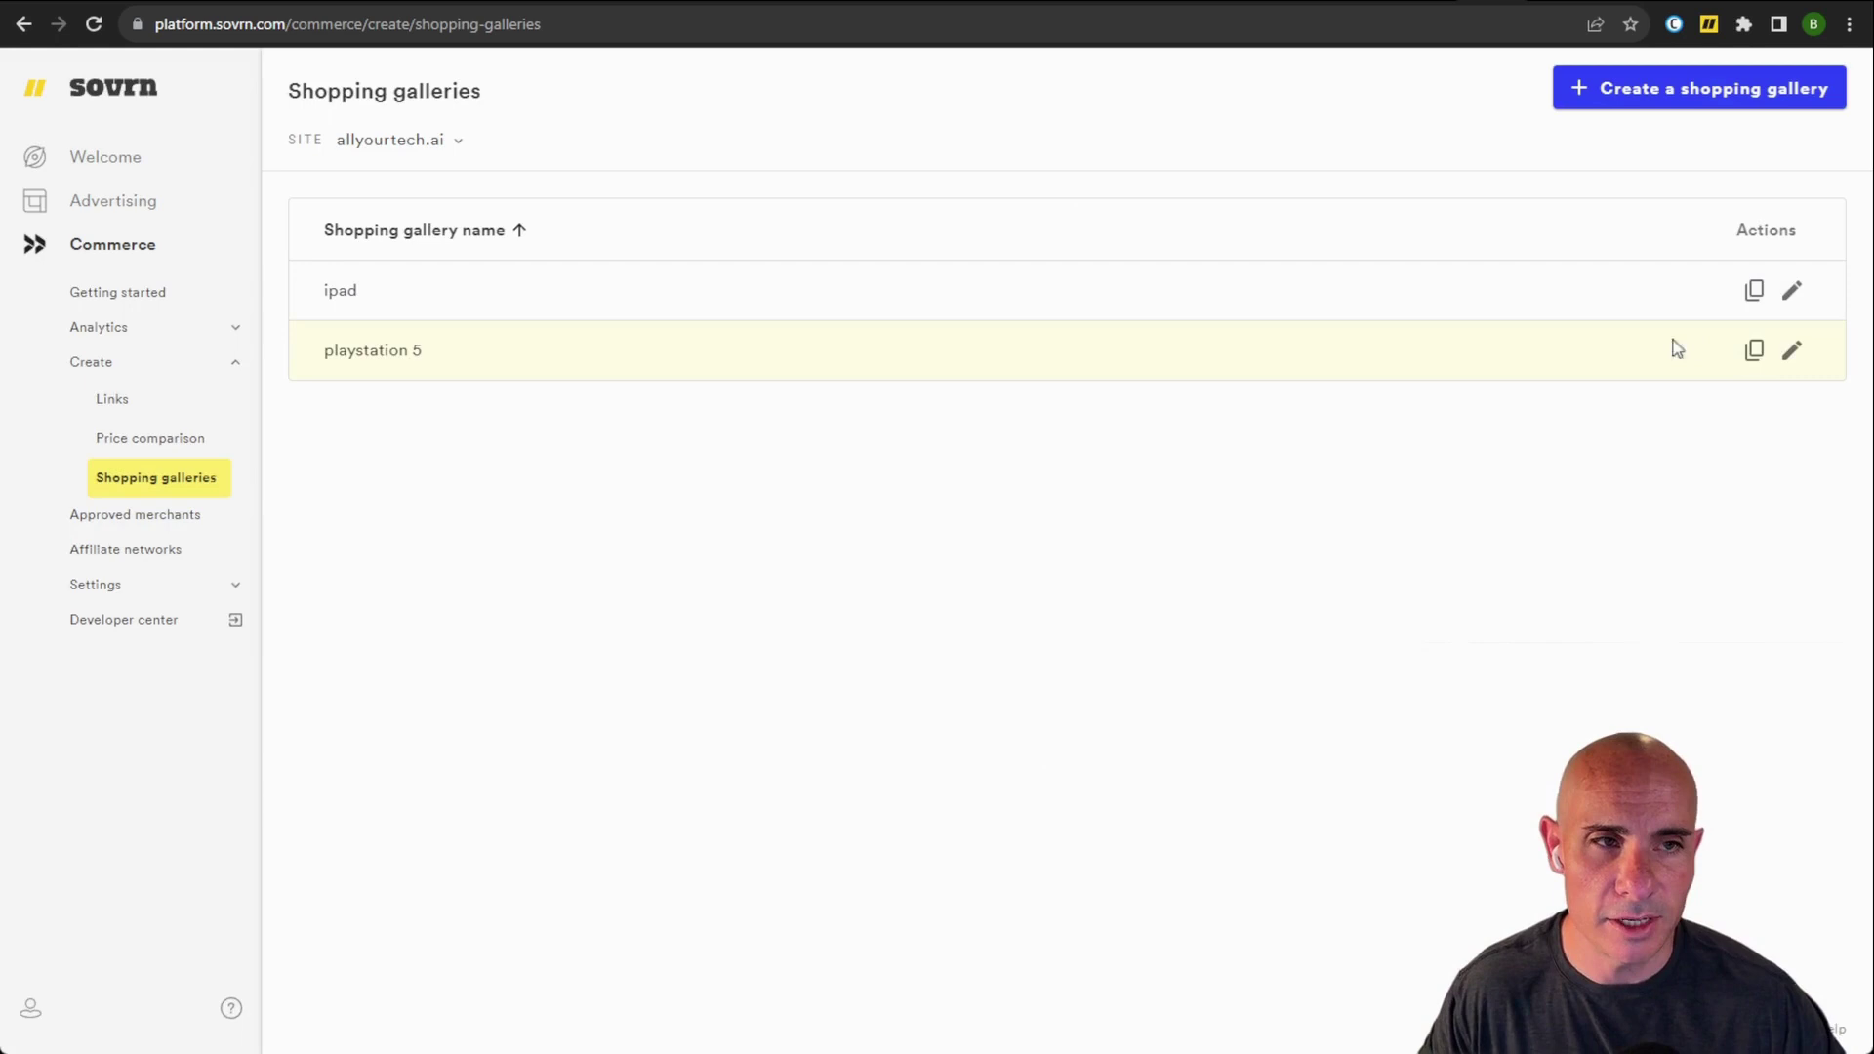
Copy the "playstation 5" gallery's code from the gallery list and open that gallery for editing
left_click(1755, 353)
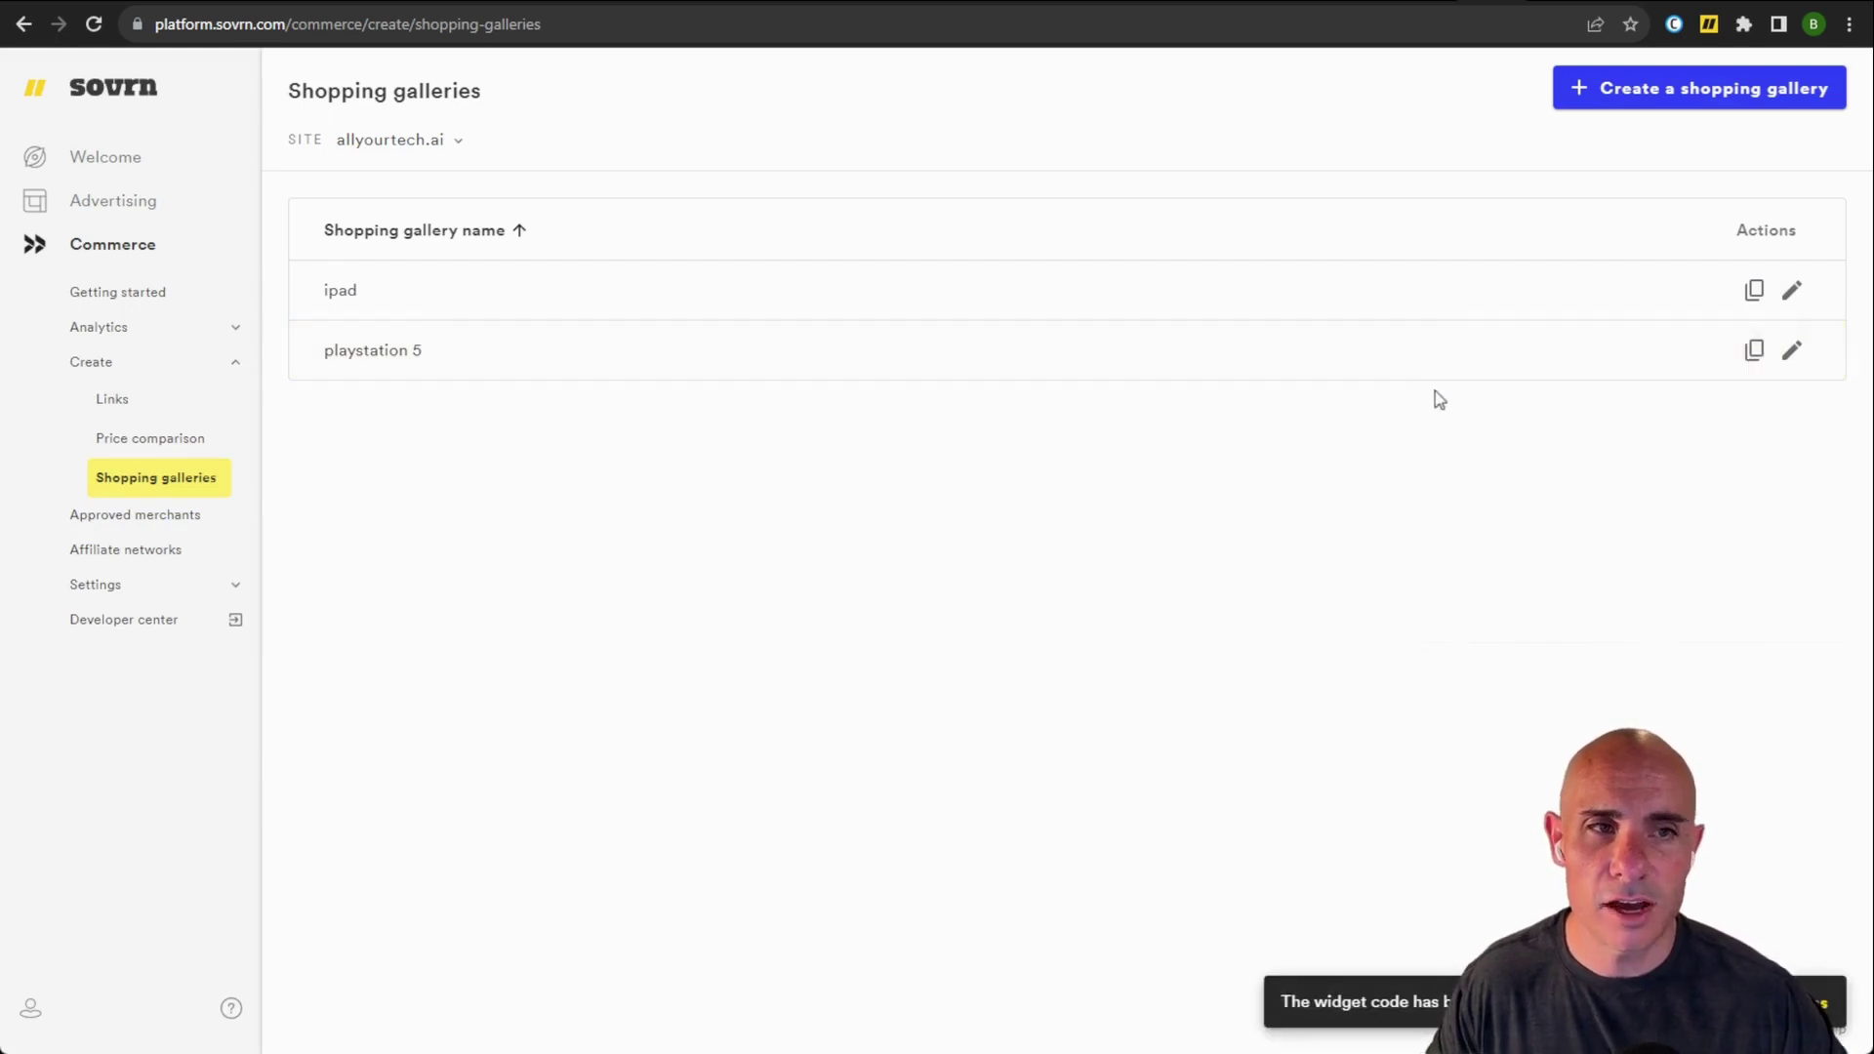
left_click(1794, 353)
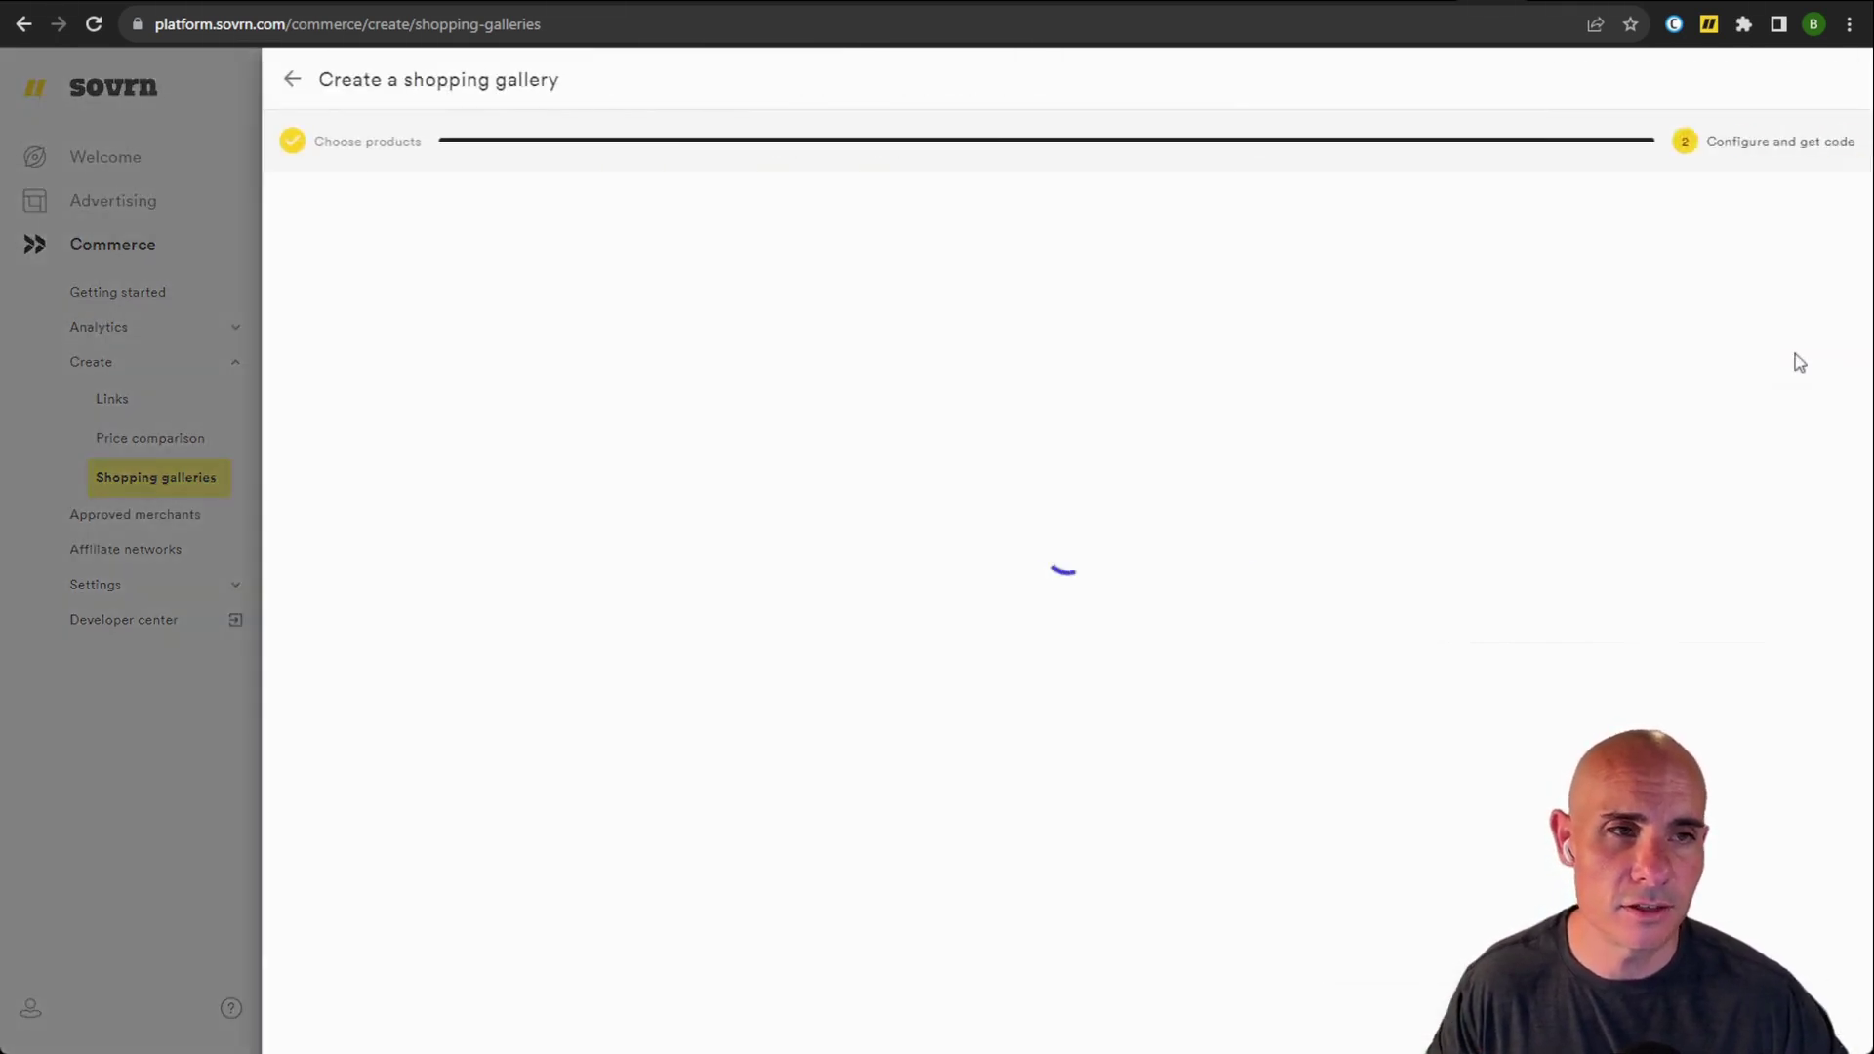